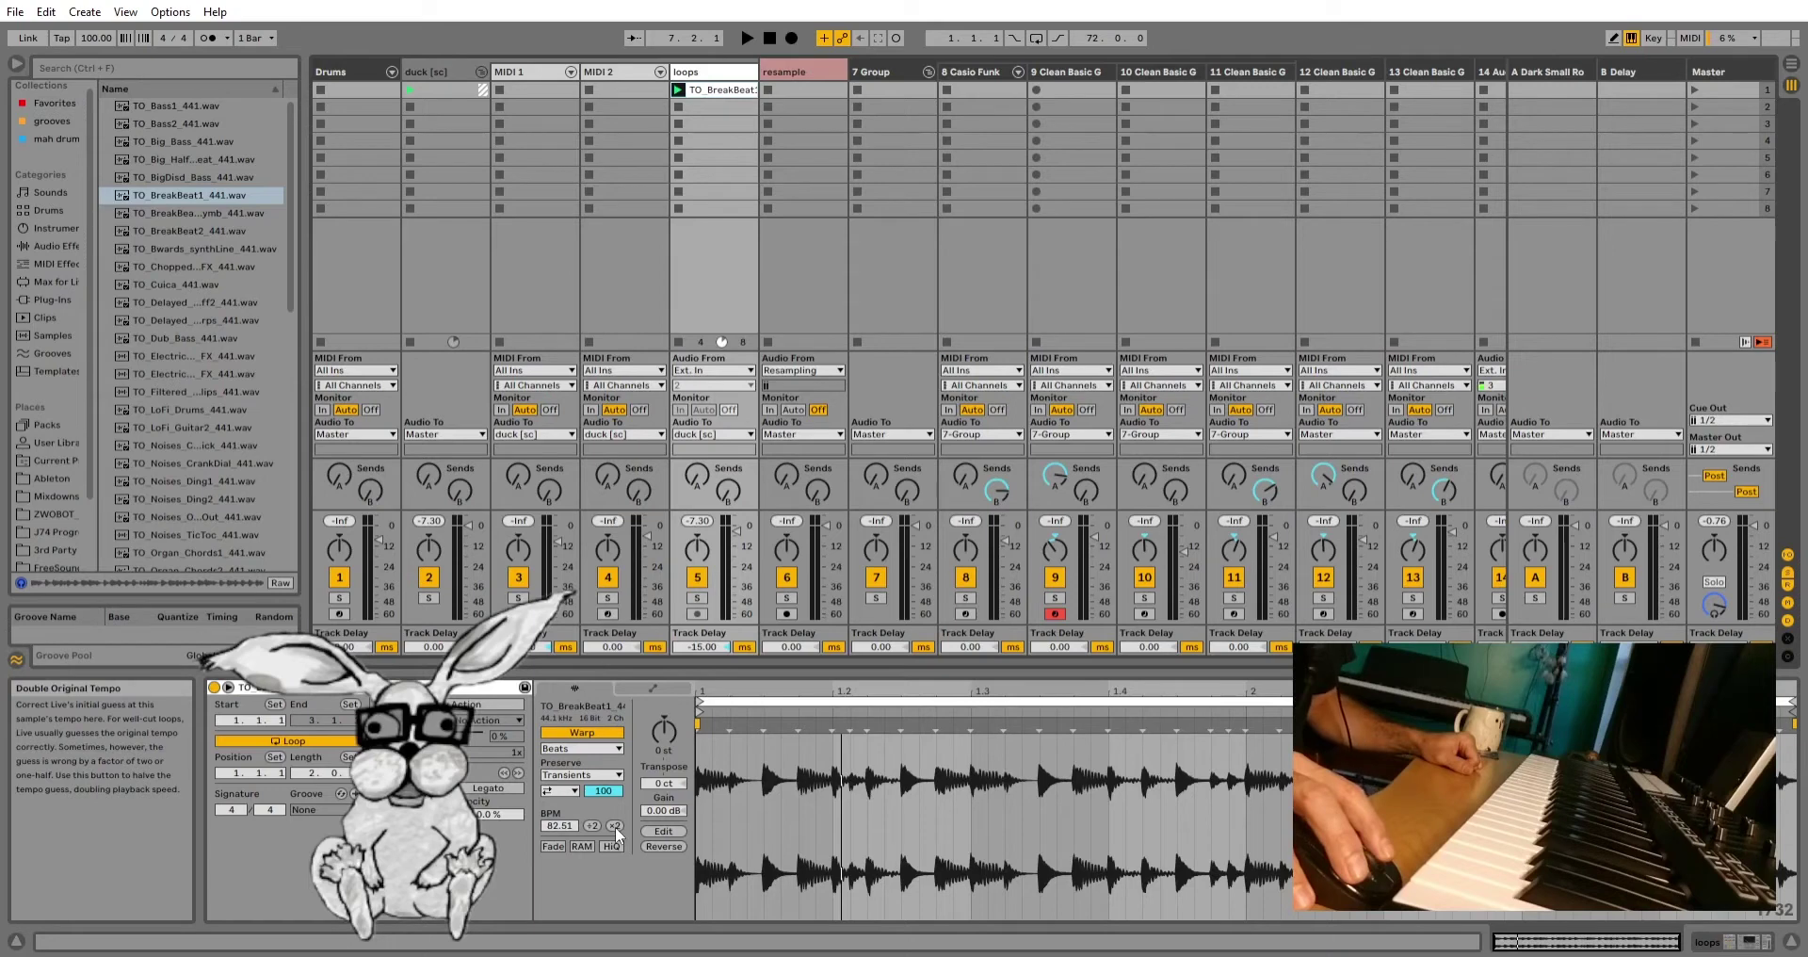
Step: Double the original tempo of the TO_BreakBeat1 clip and launch it on the loops track
left_click(614, 826)
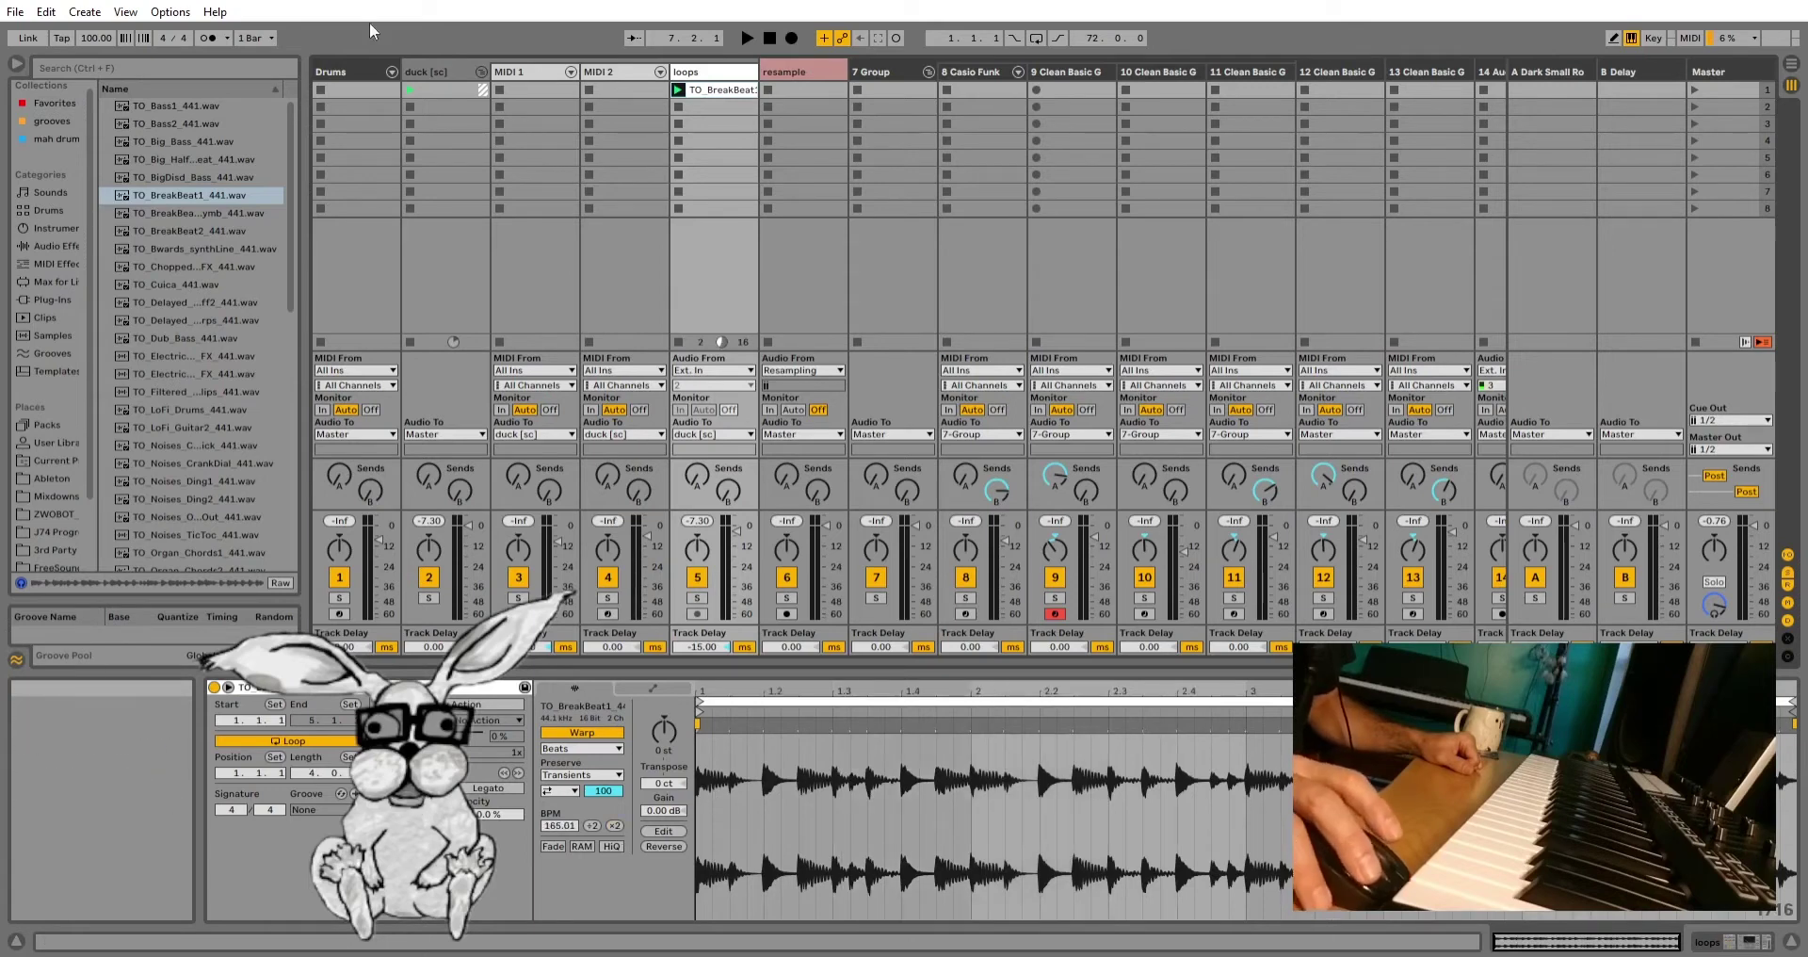
left_click(678, 89)
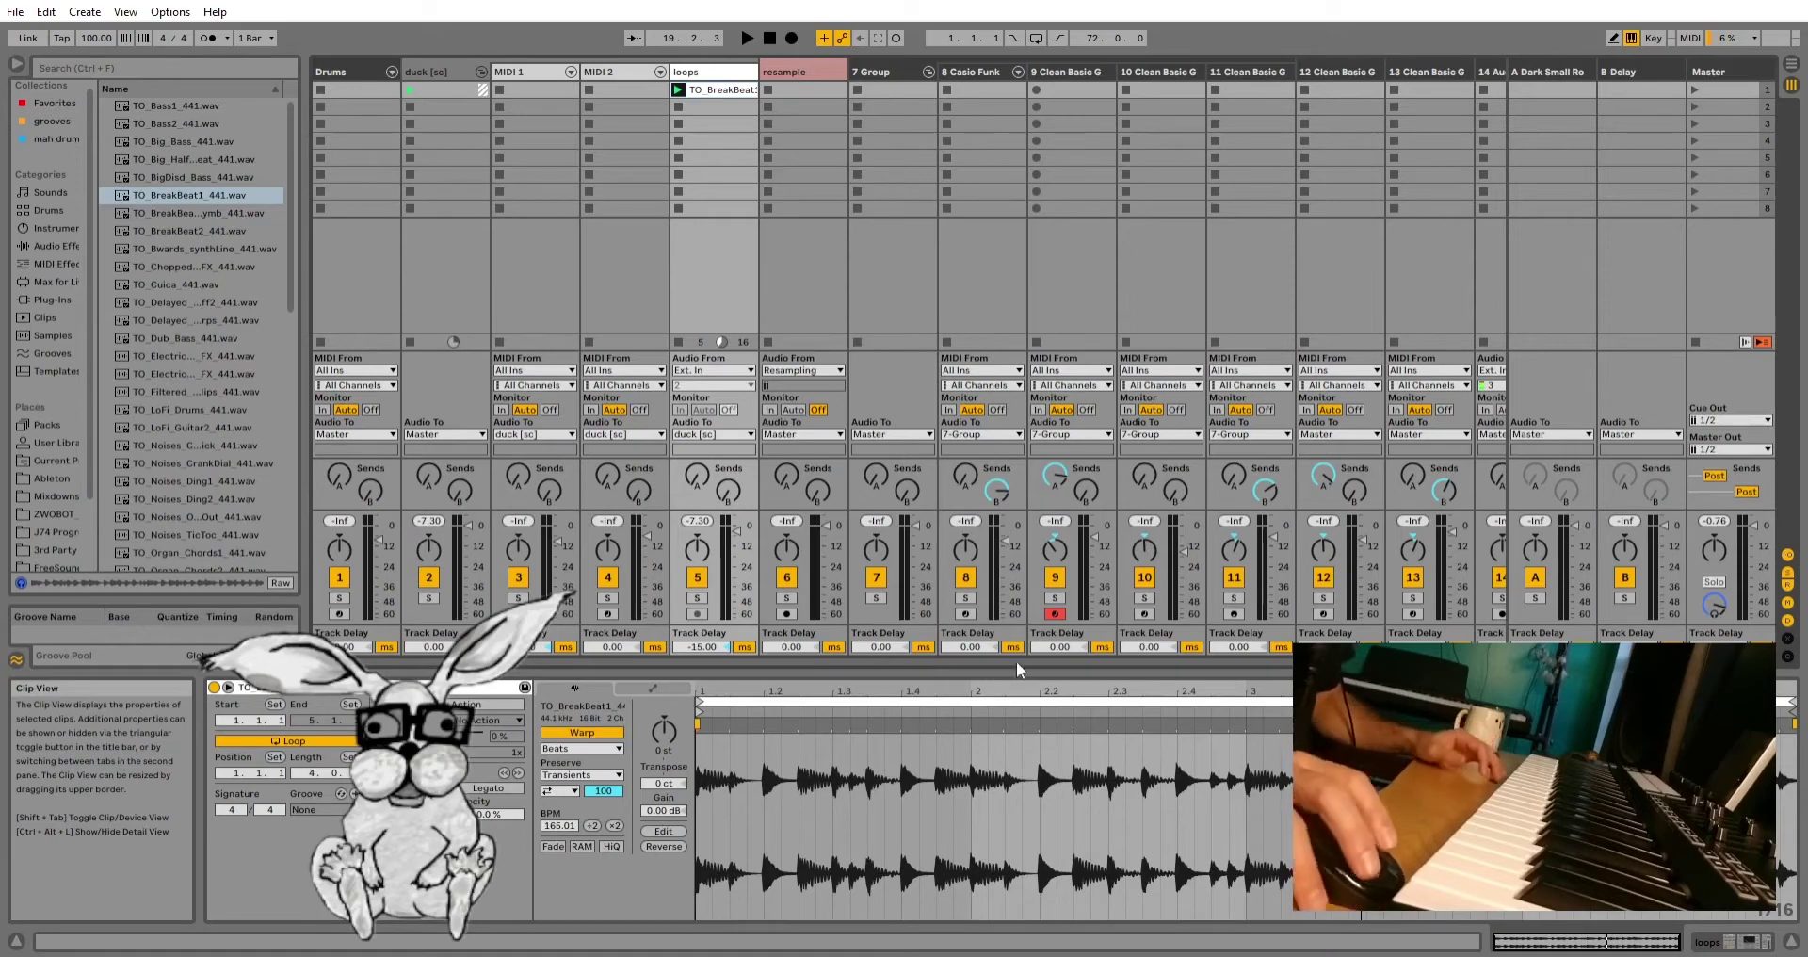
Step: Play the breakbeat loop and lower the song tempo to 47 BPM
left_click(744, 39)
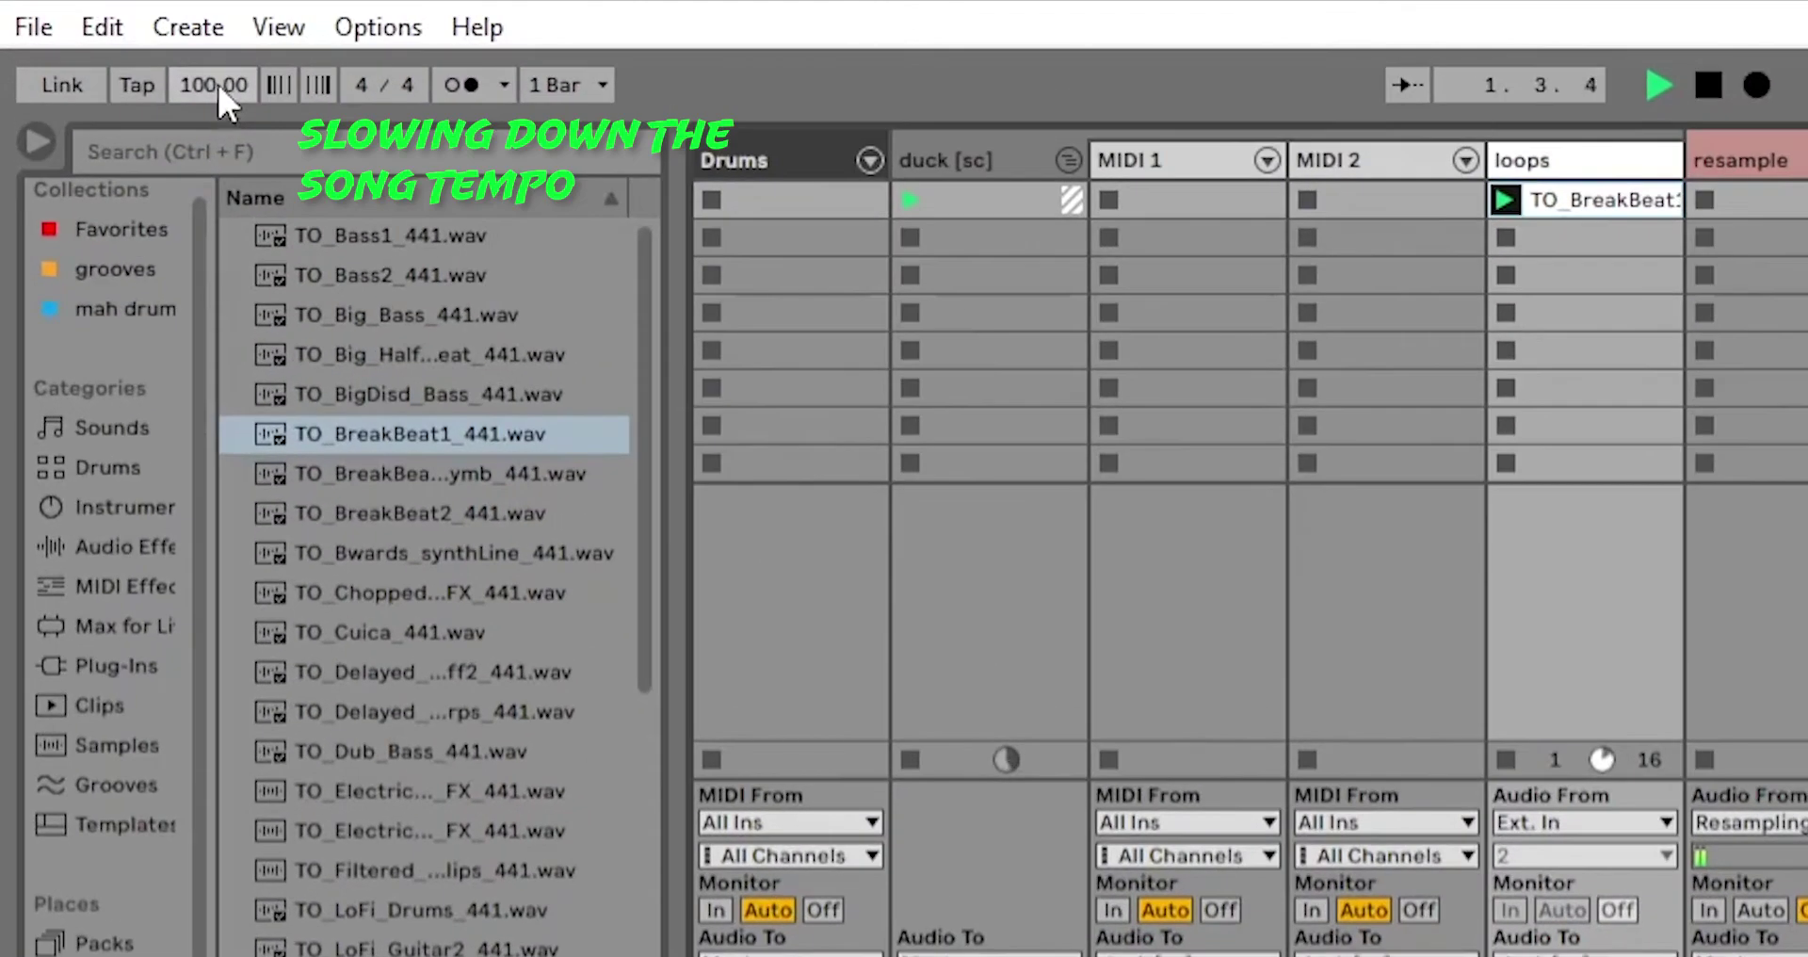
left_click_drag(98, 39, 98, 47)
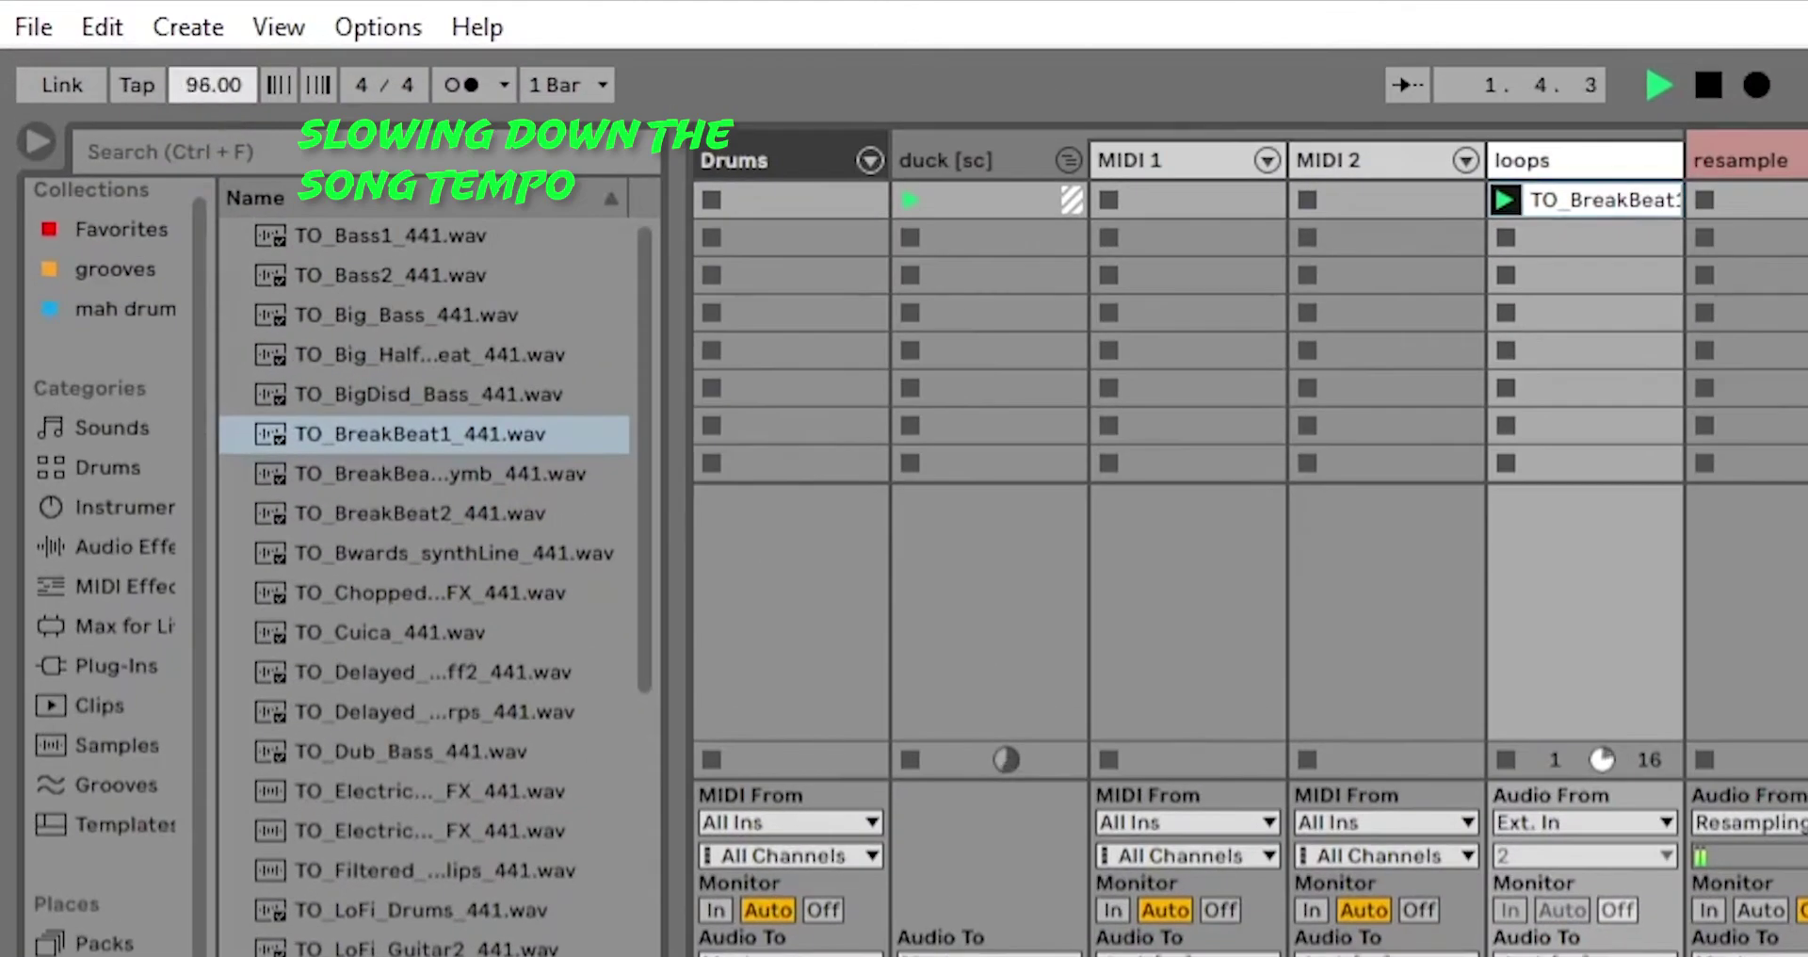
left_click_drag(213, 84, 213, 104)
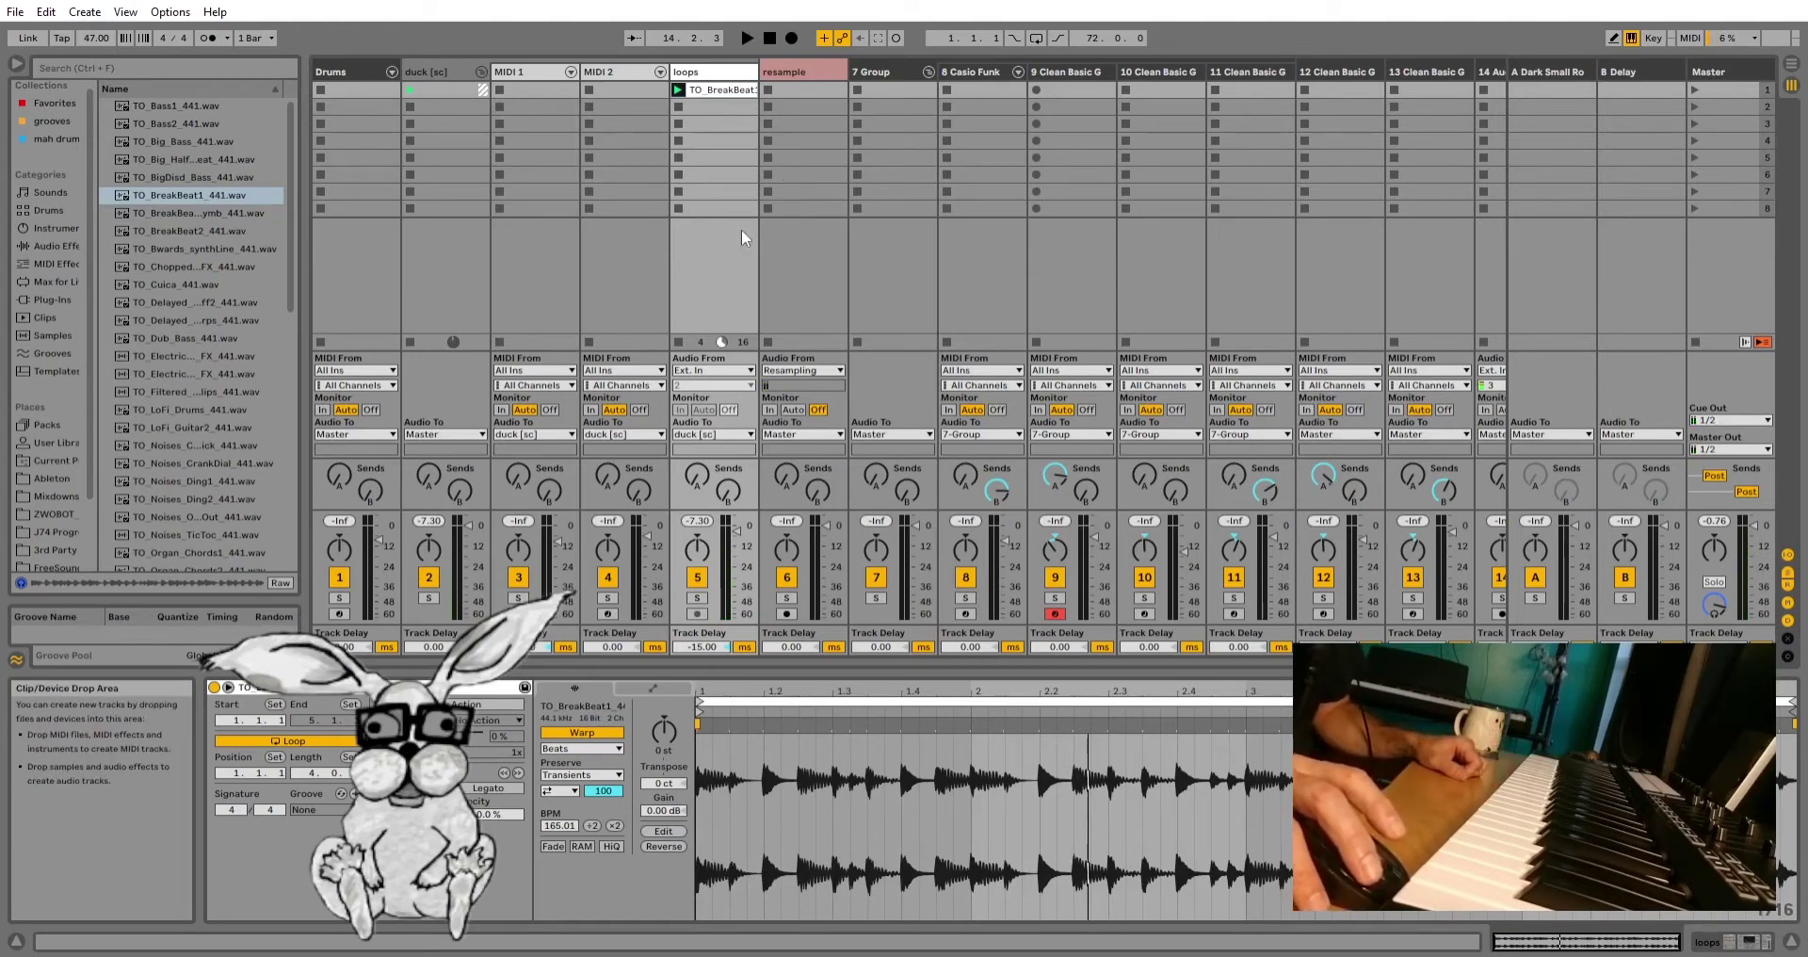
Step: Delete the resample track
left_click(799, 87)
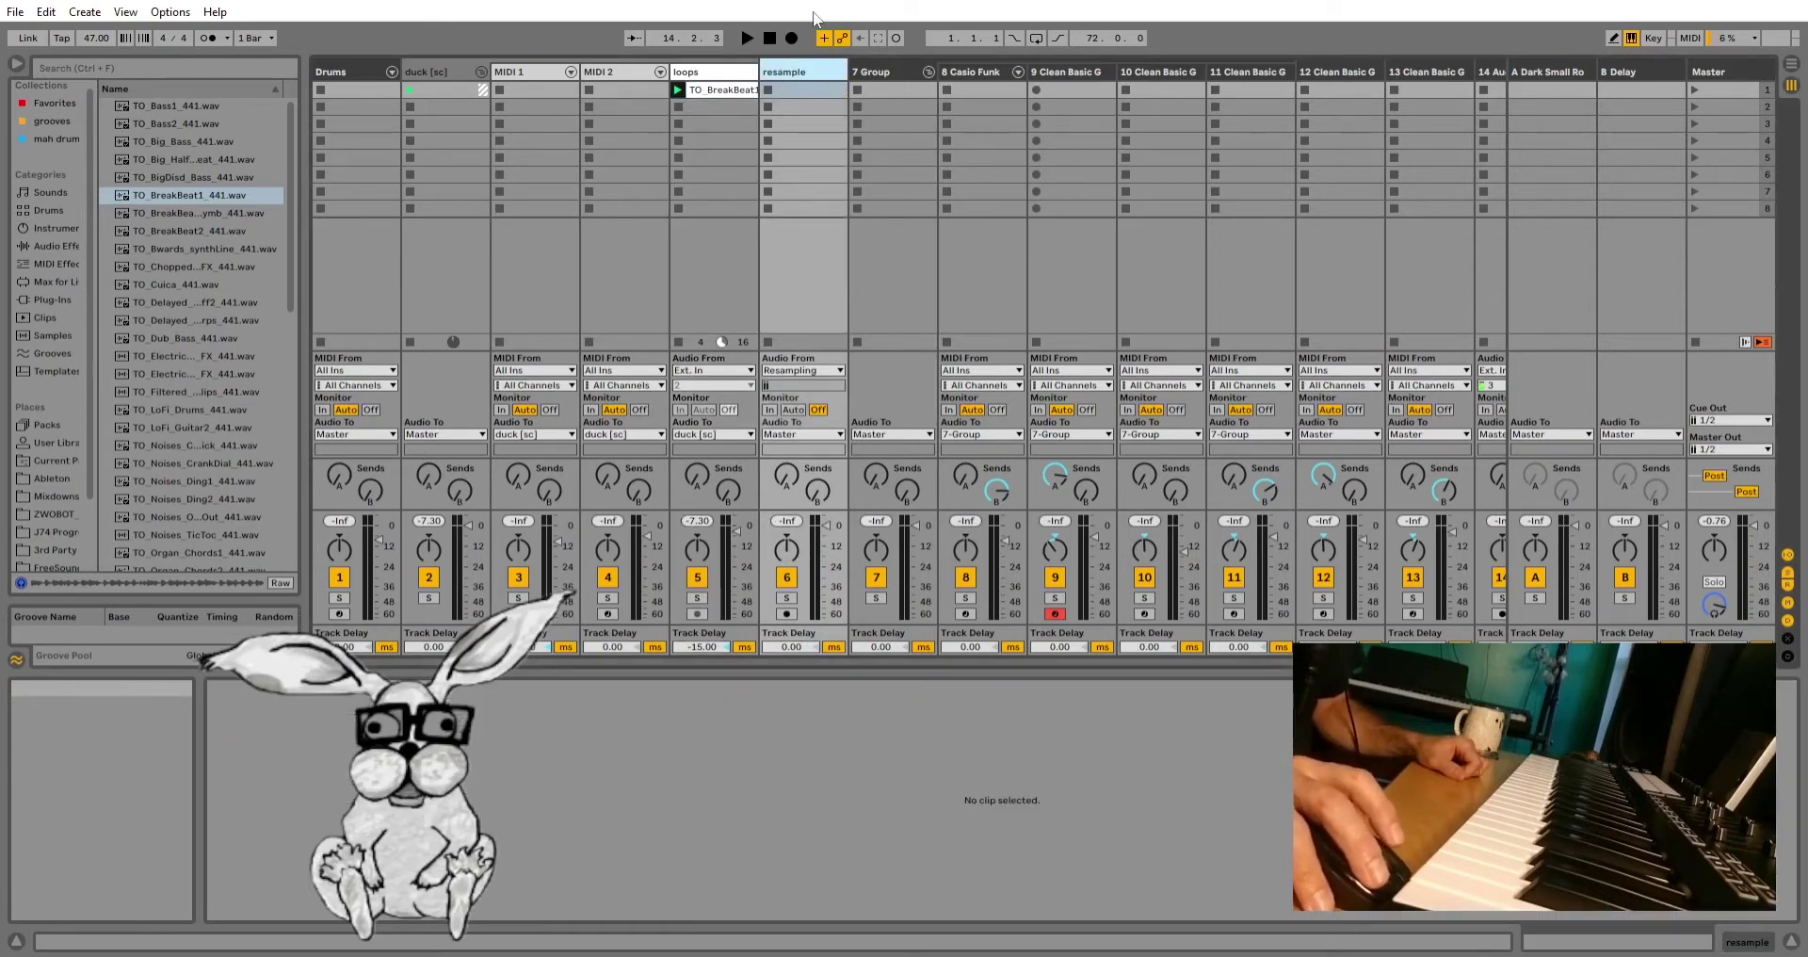
right_click(800, 70)
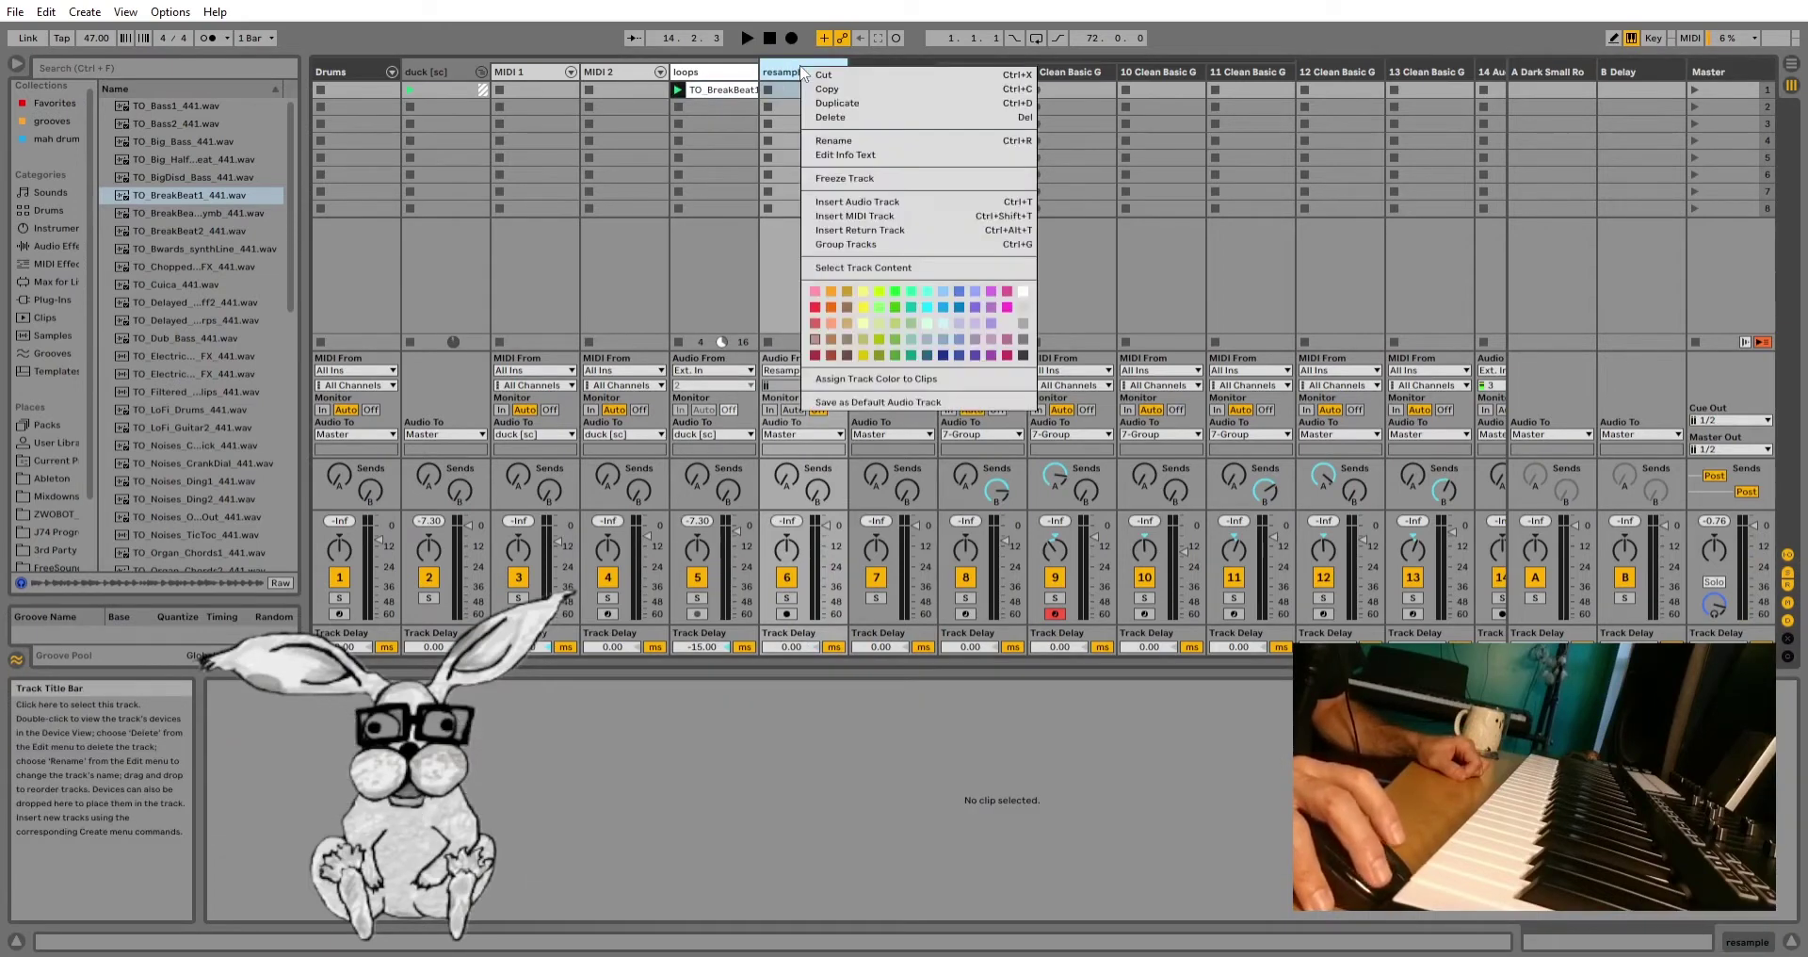
left_click(833, 120)
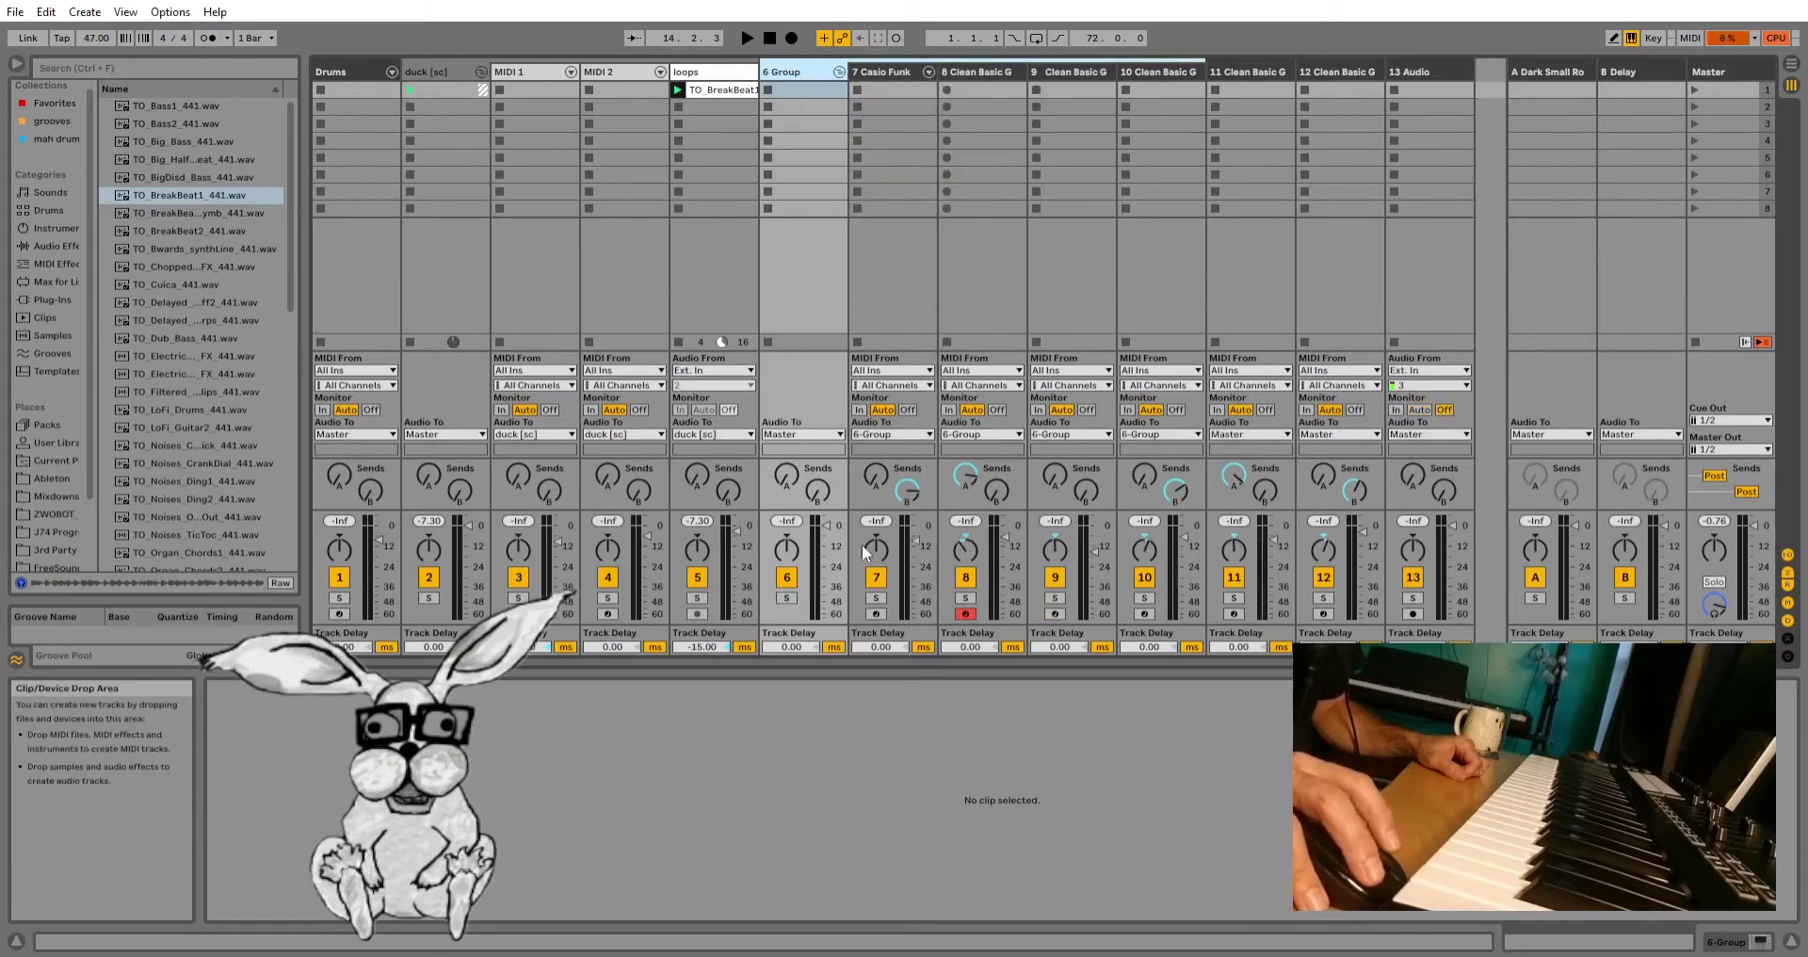
Step: Insert a new audio track after the last track and move it directly after the loops track
right_click(1469, 71)
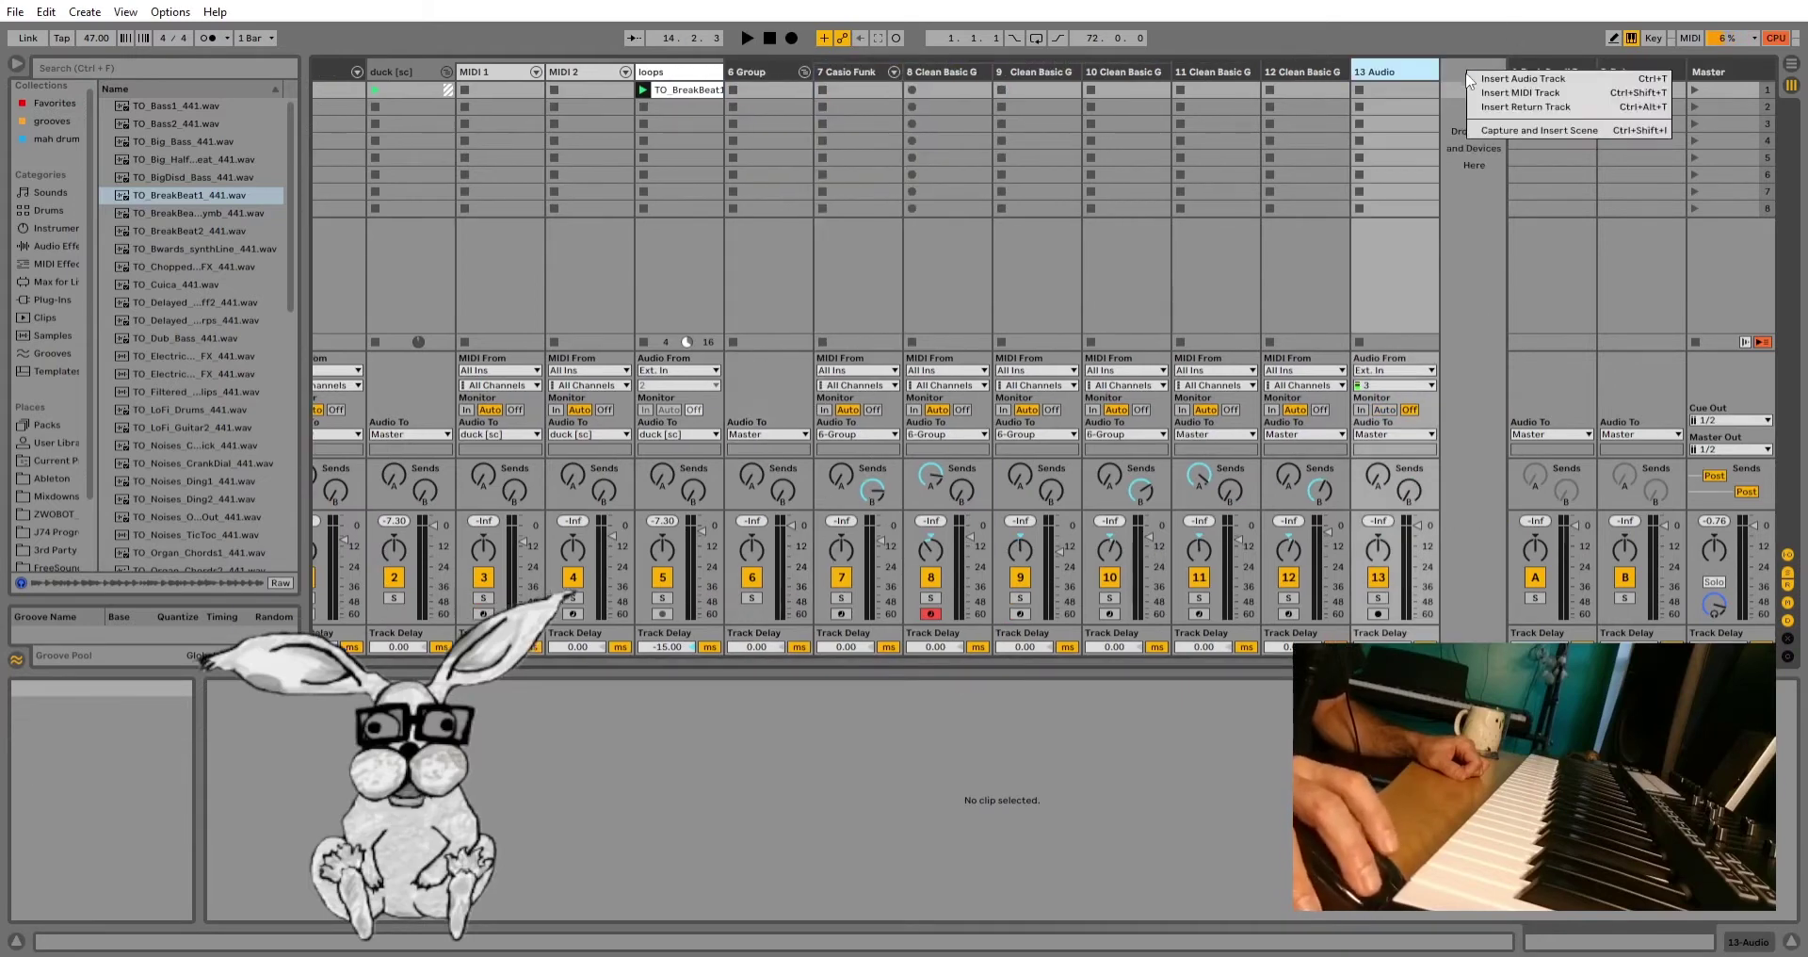
left_click(1505, 83)
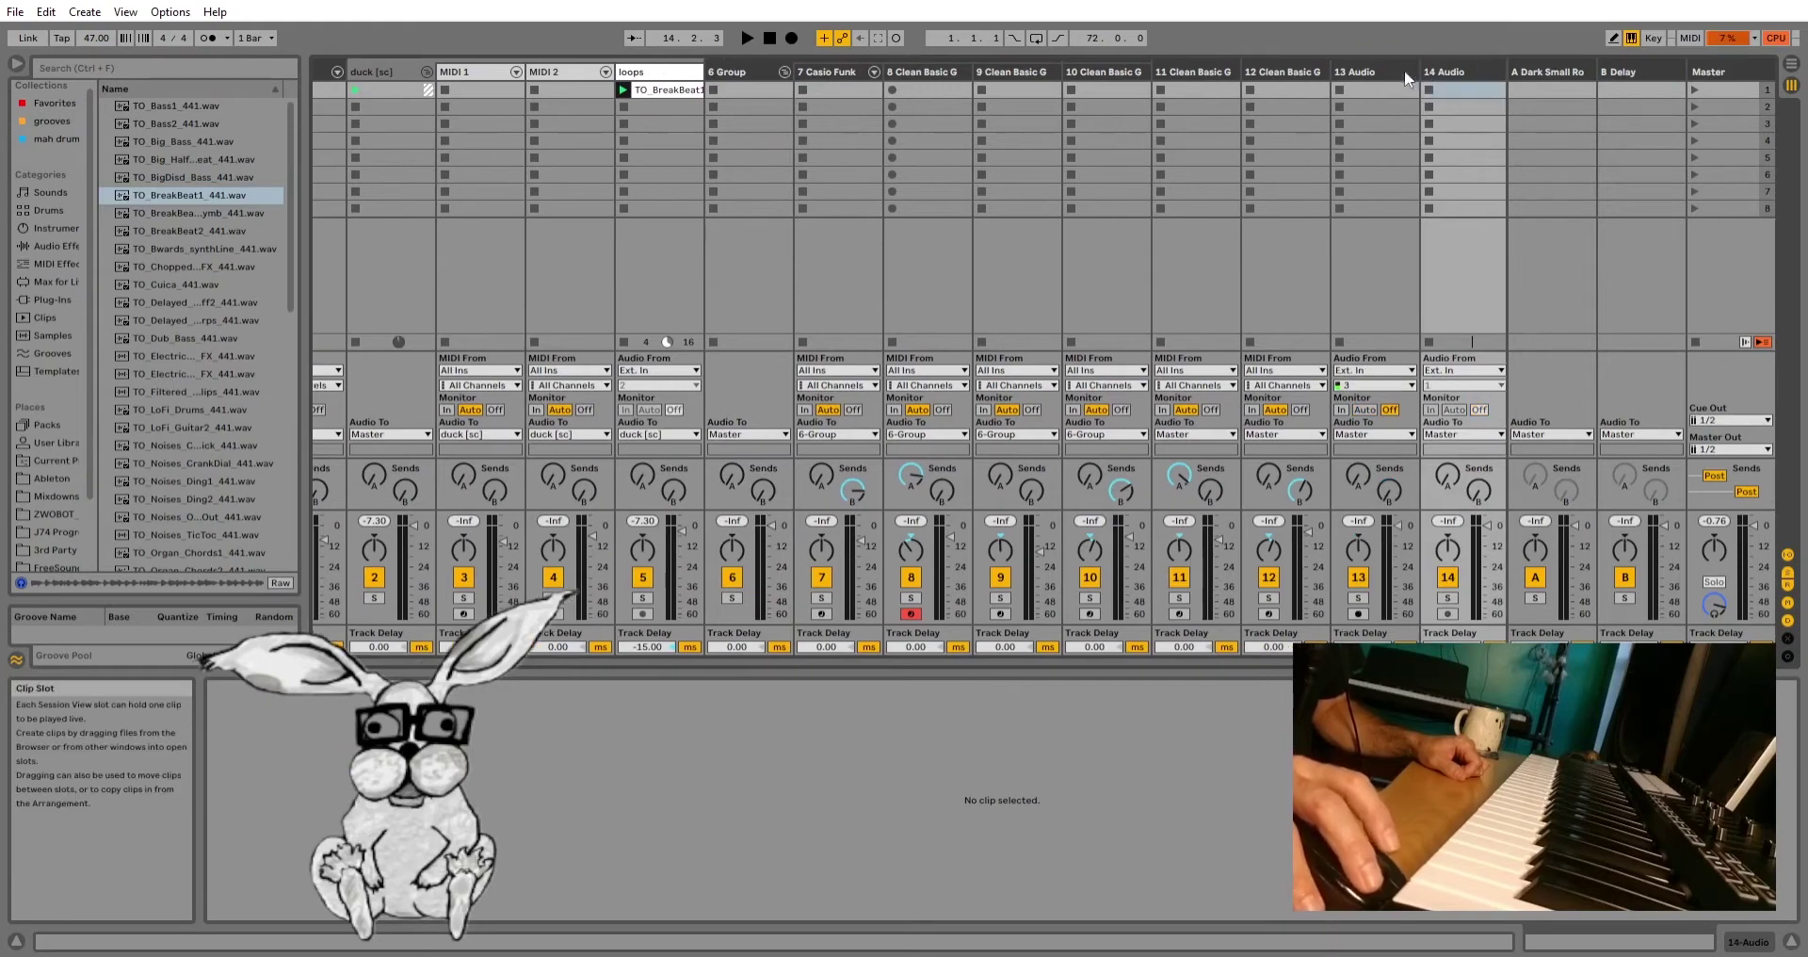
left_click_drag(659, 114, 711, 62)
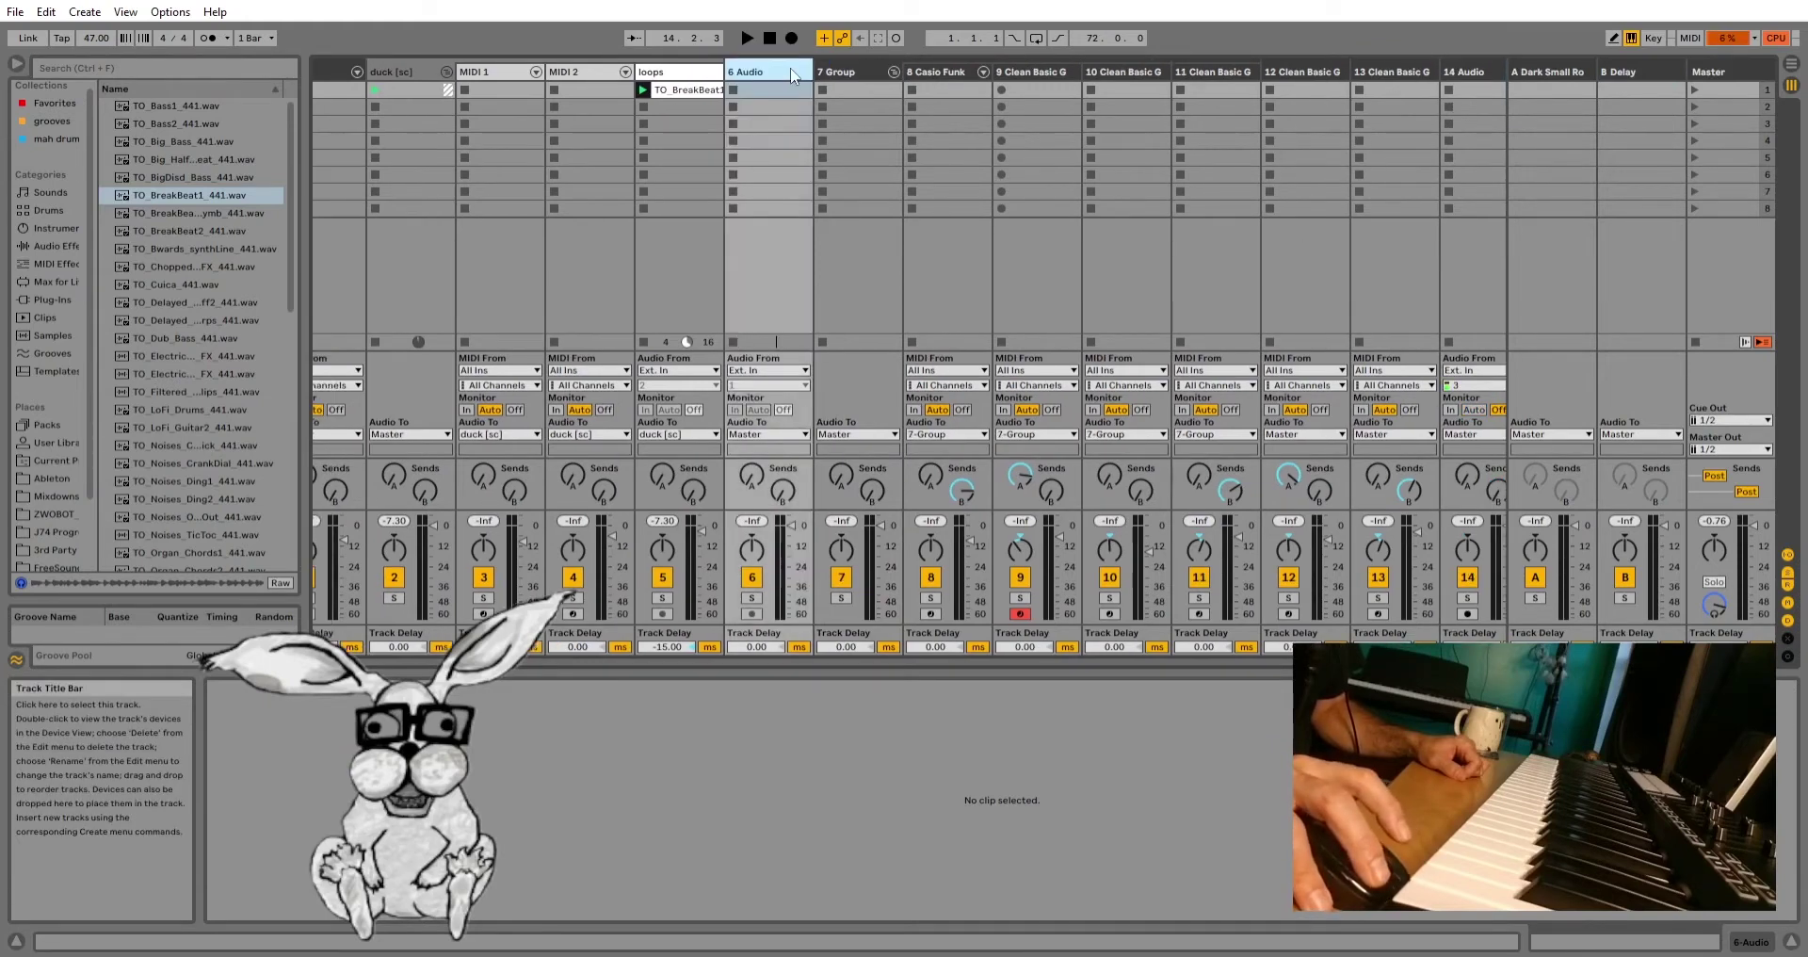
Step: Give the new audio track a dusty red colour and rename it "resample"
right_click(785, 73)
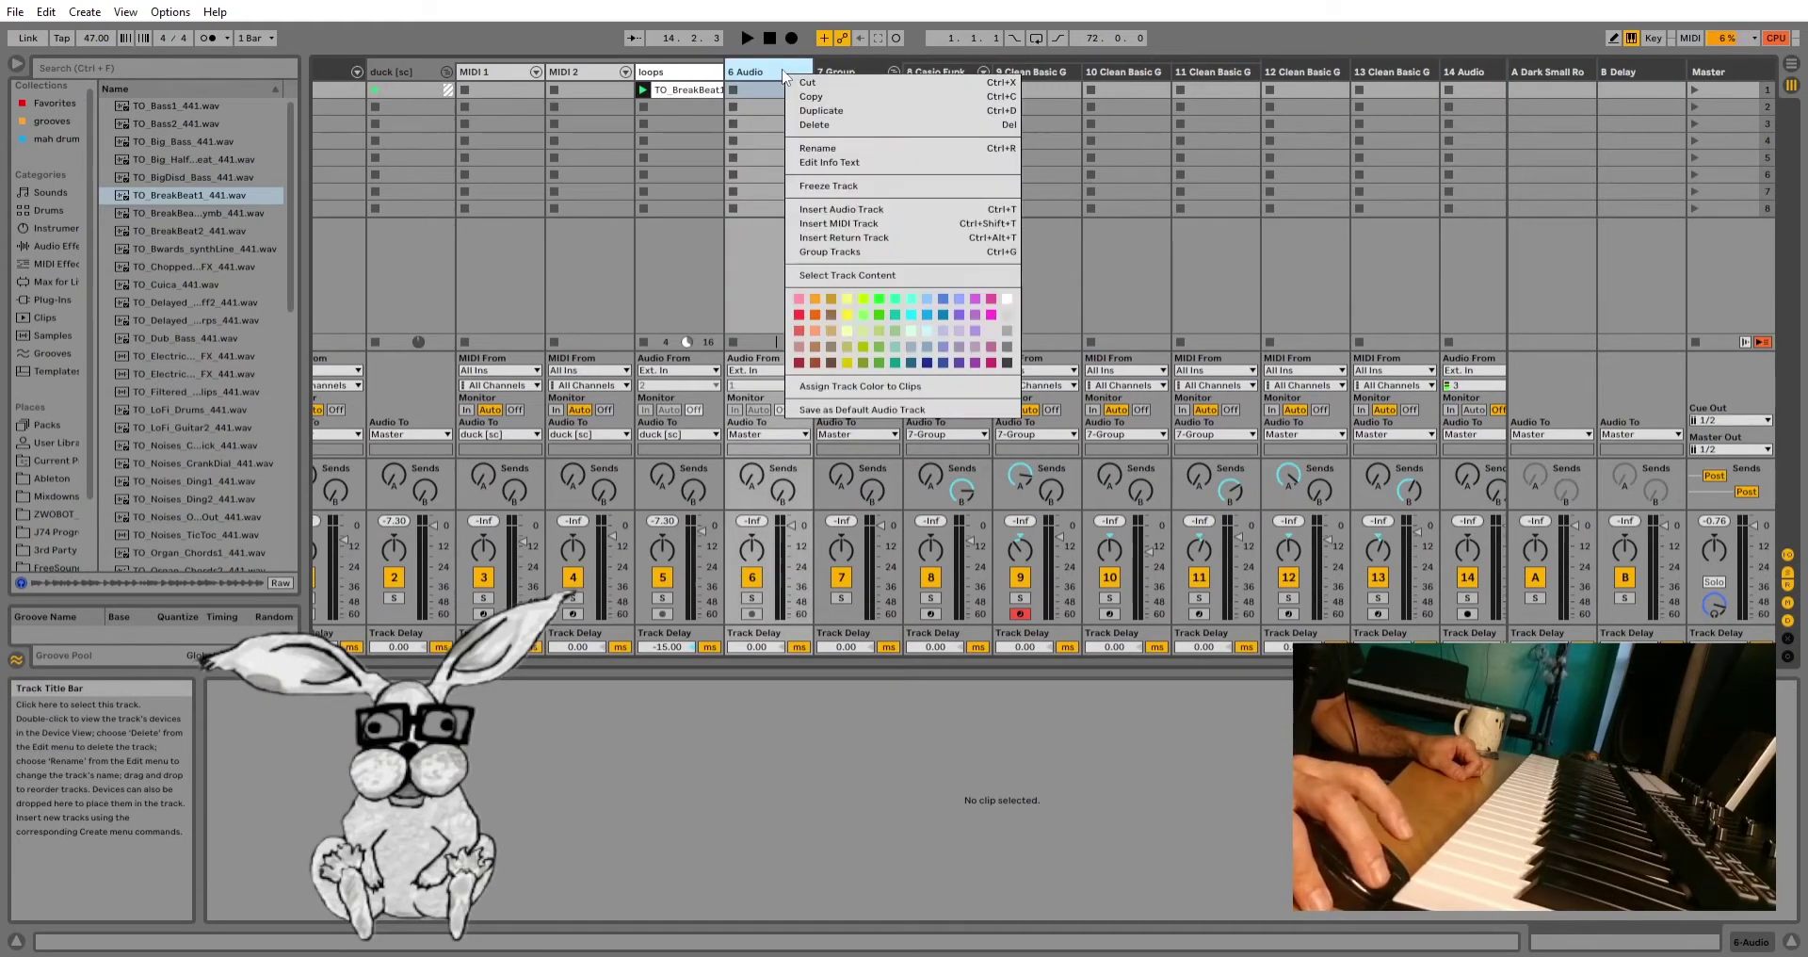
left_click(801, 351)
right_click(771, 75)
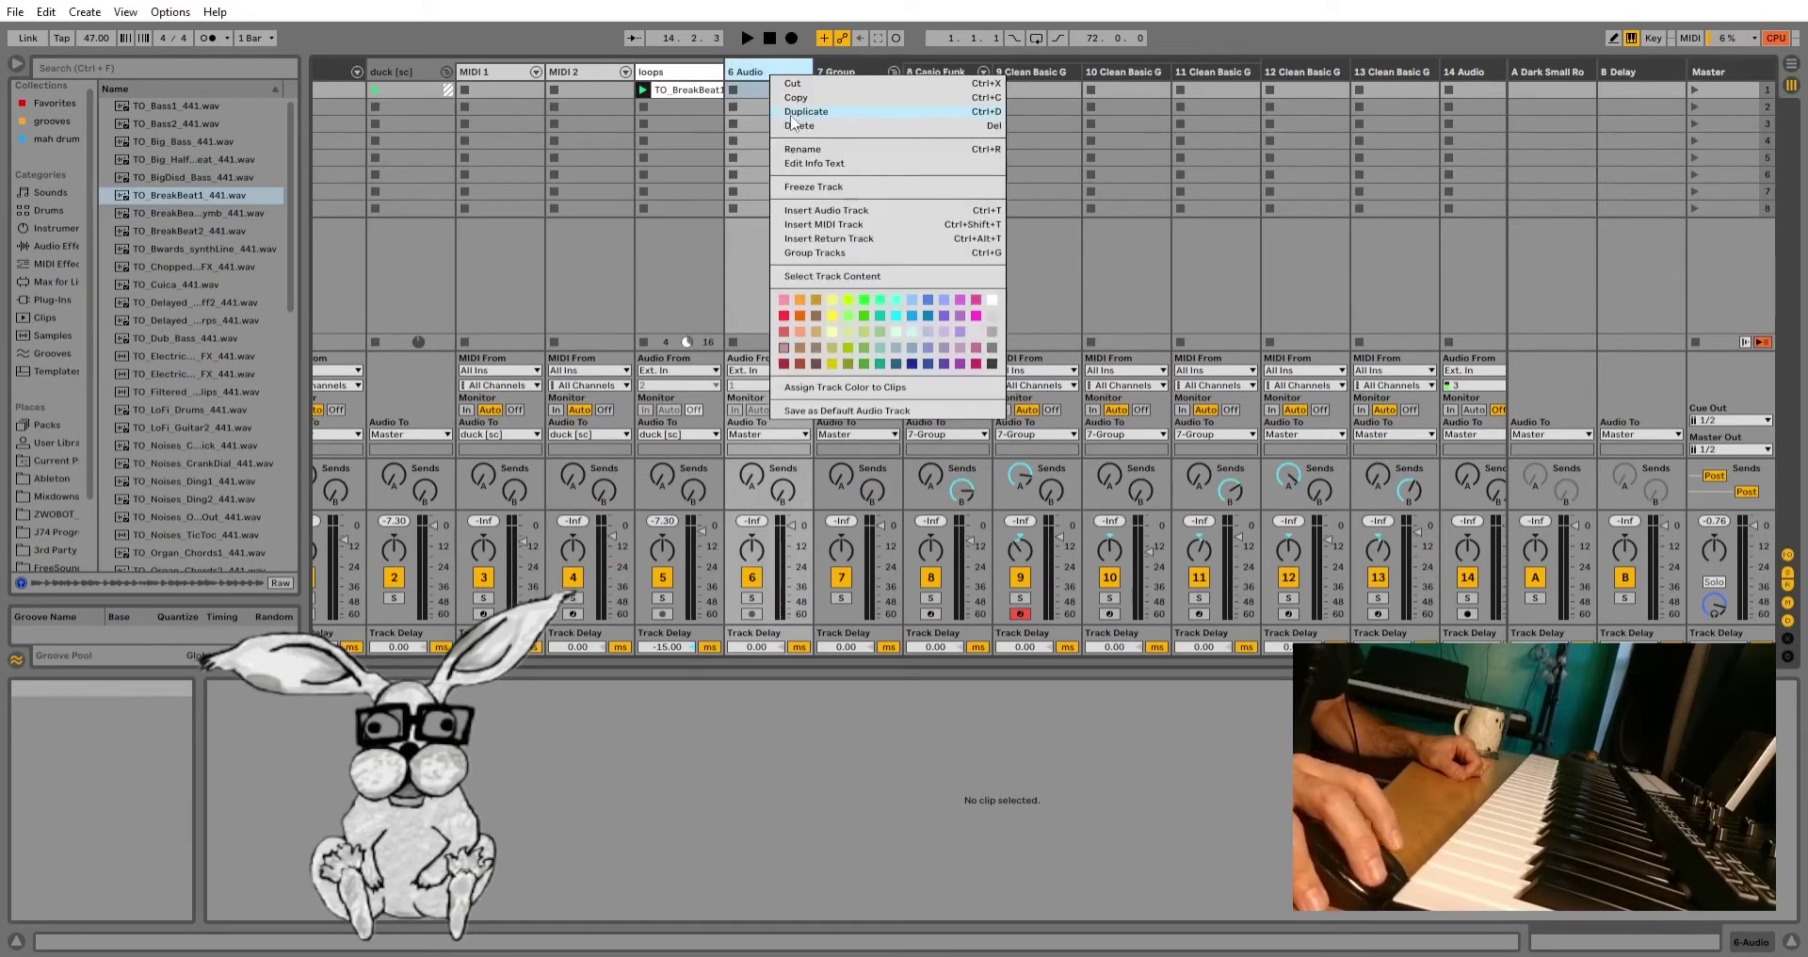
left_click(804, 148)
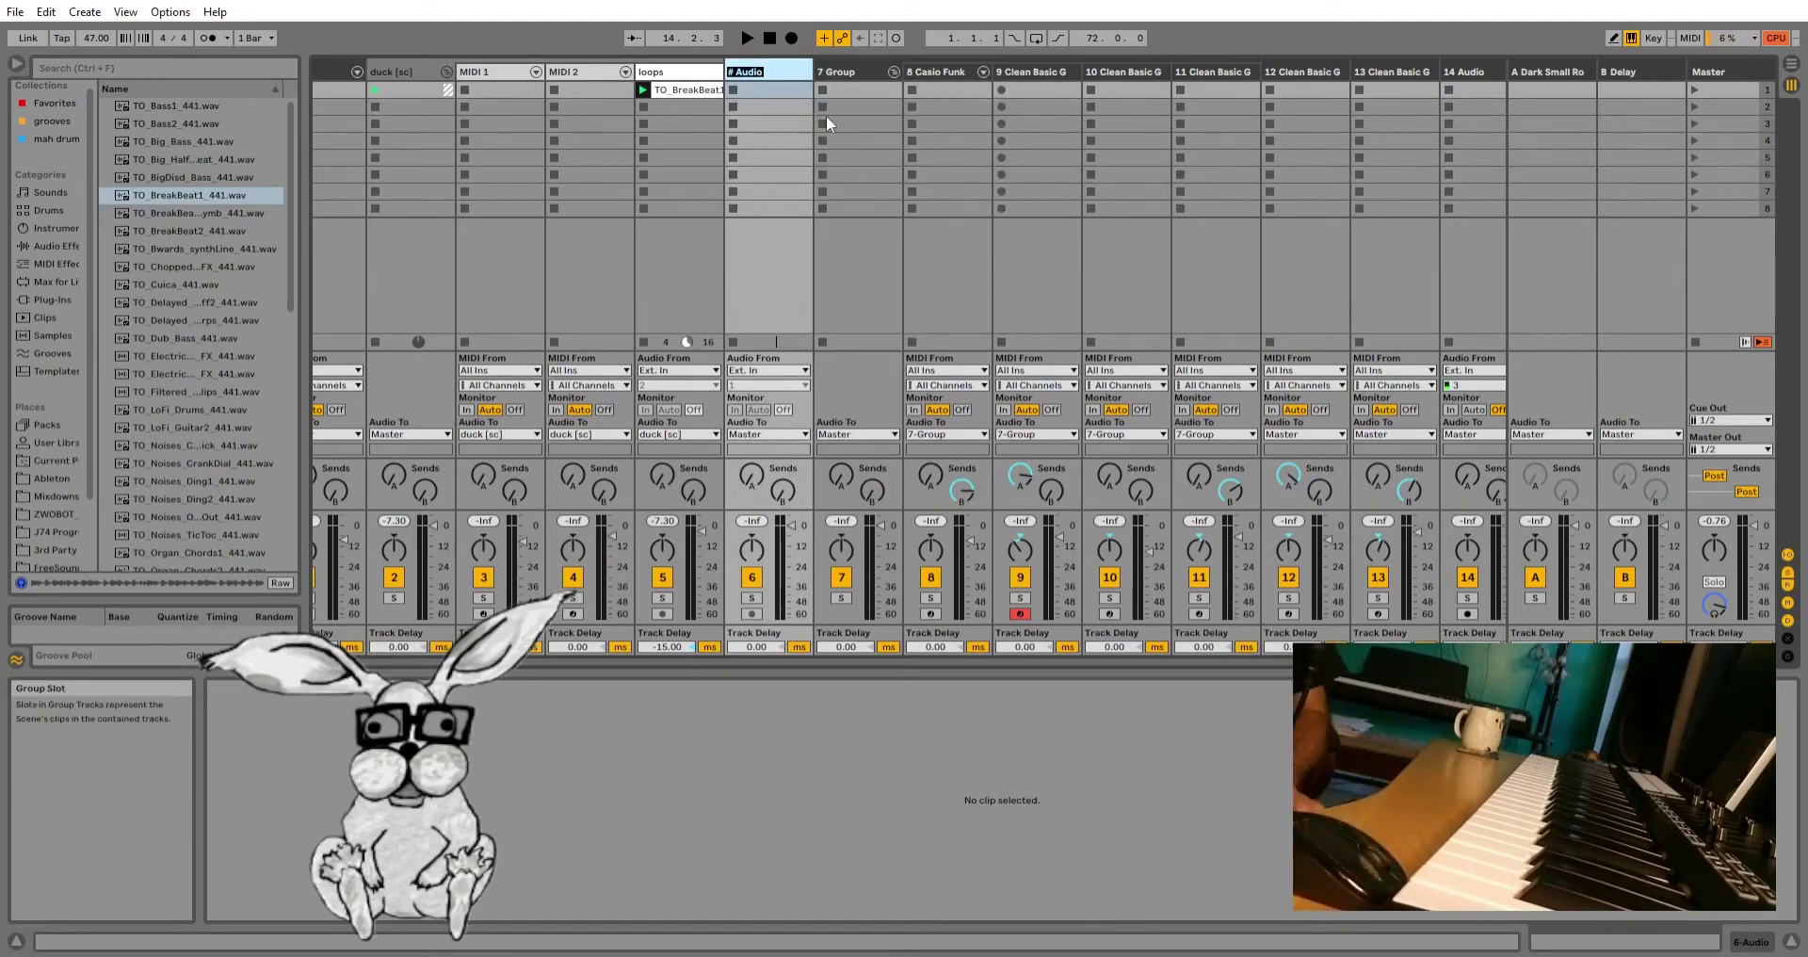
type("re")
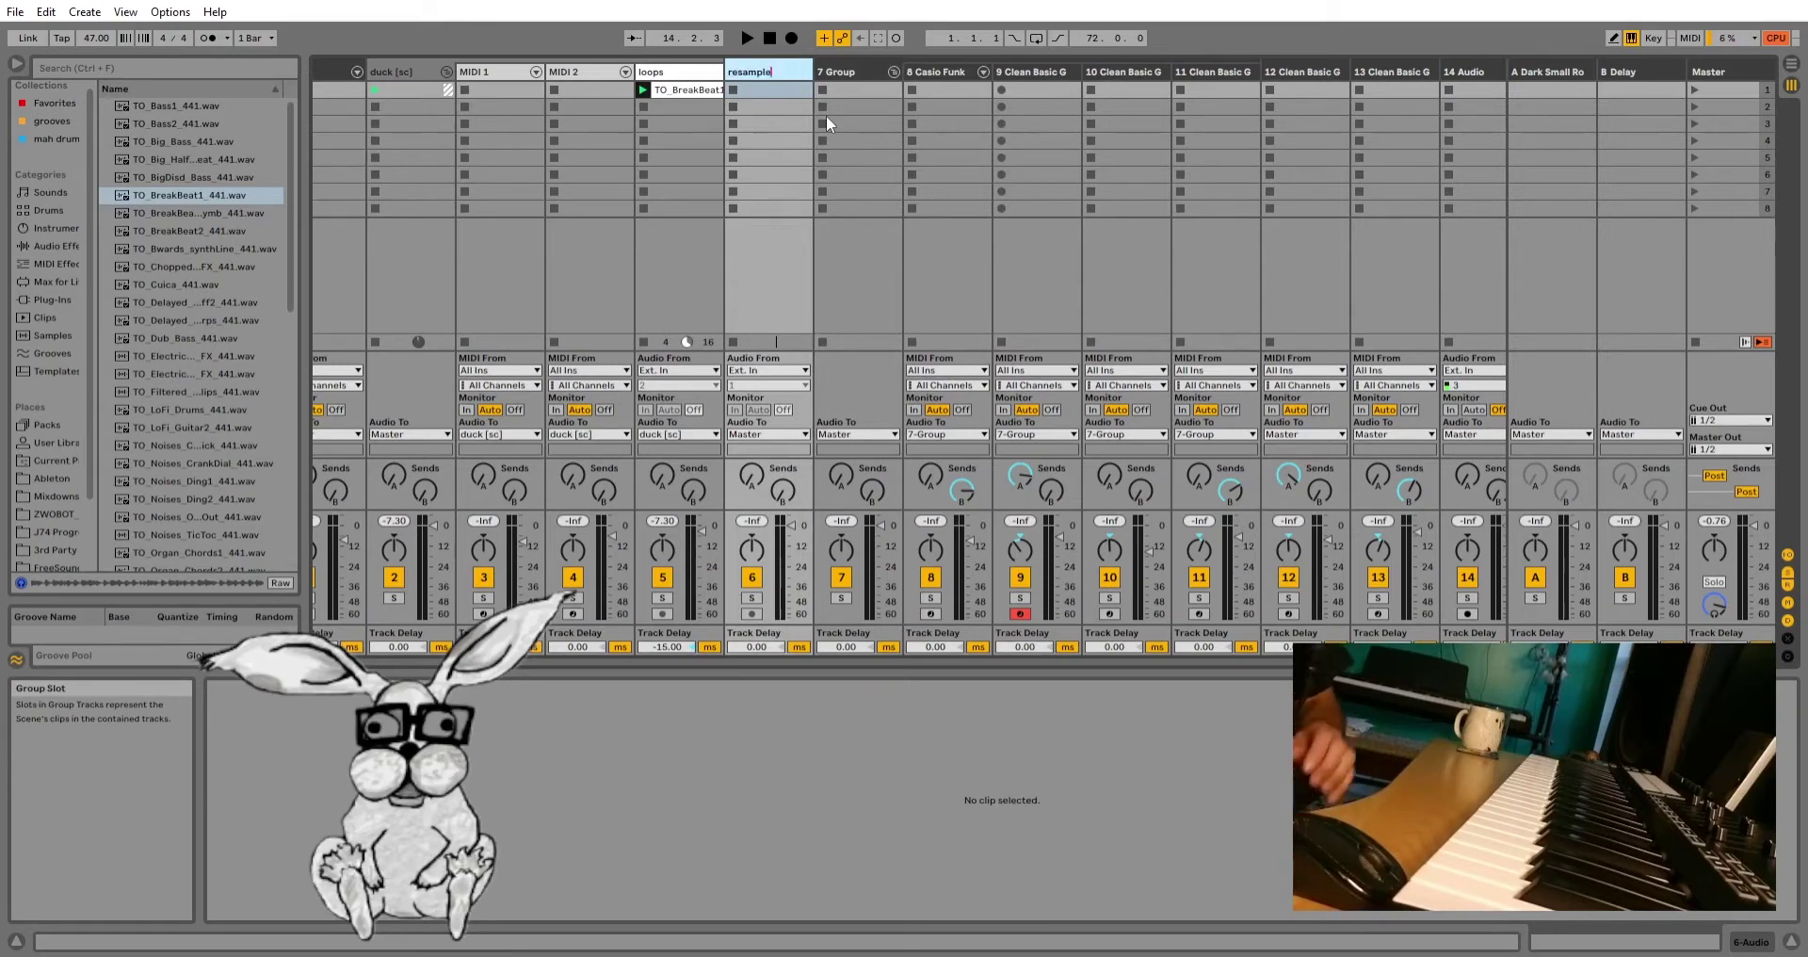
type("sample")
left_click(793, 106)
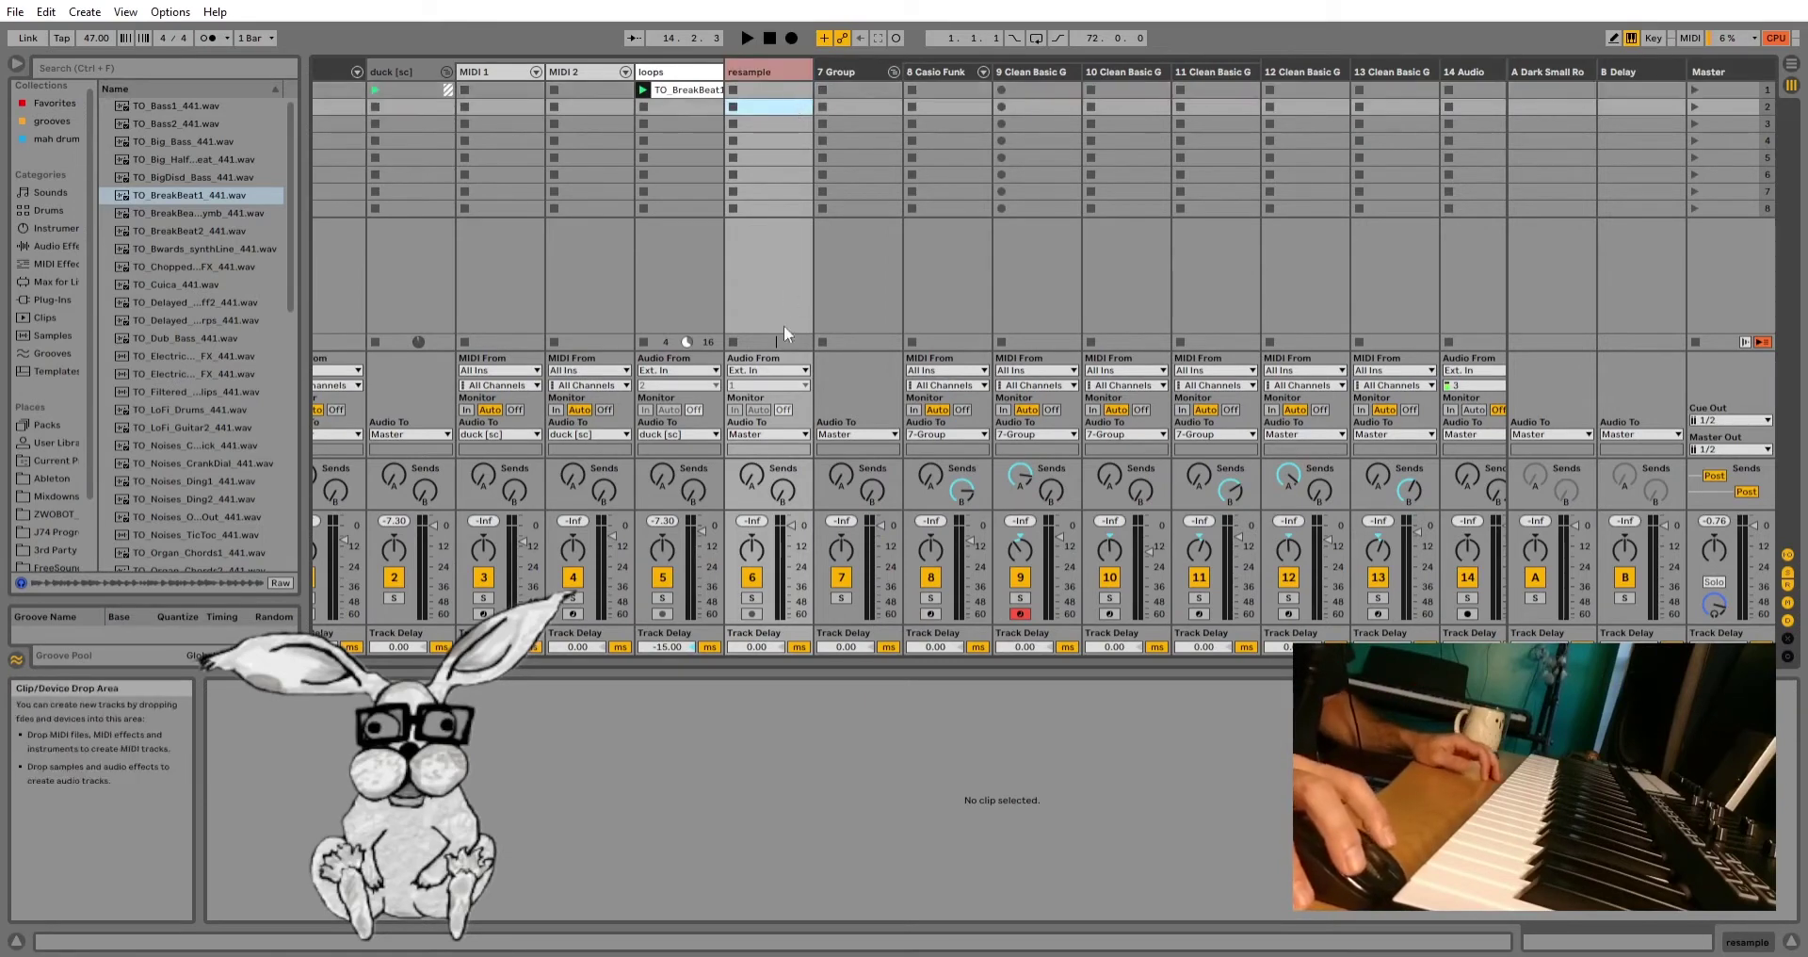
Step: Set the resample track's audio input to Resampling
left_click(805, 370)
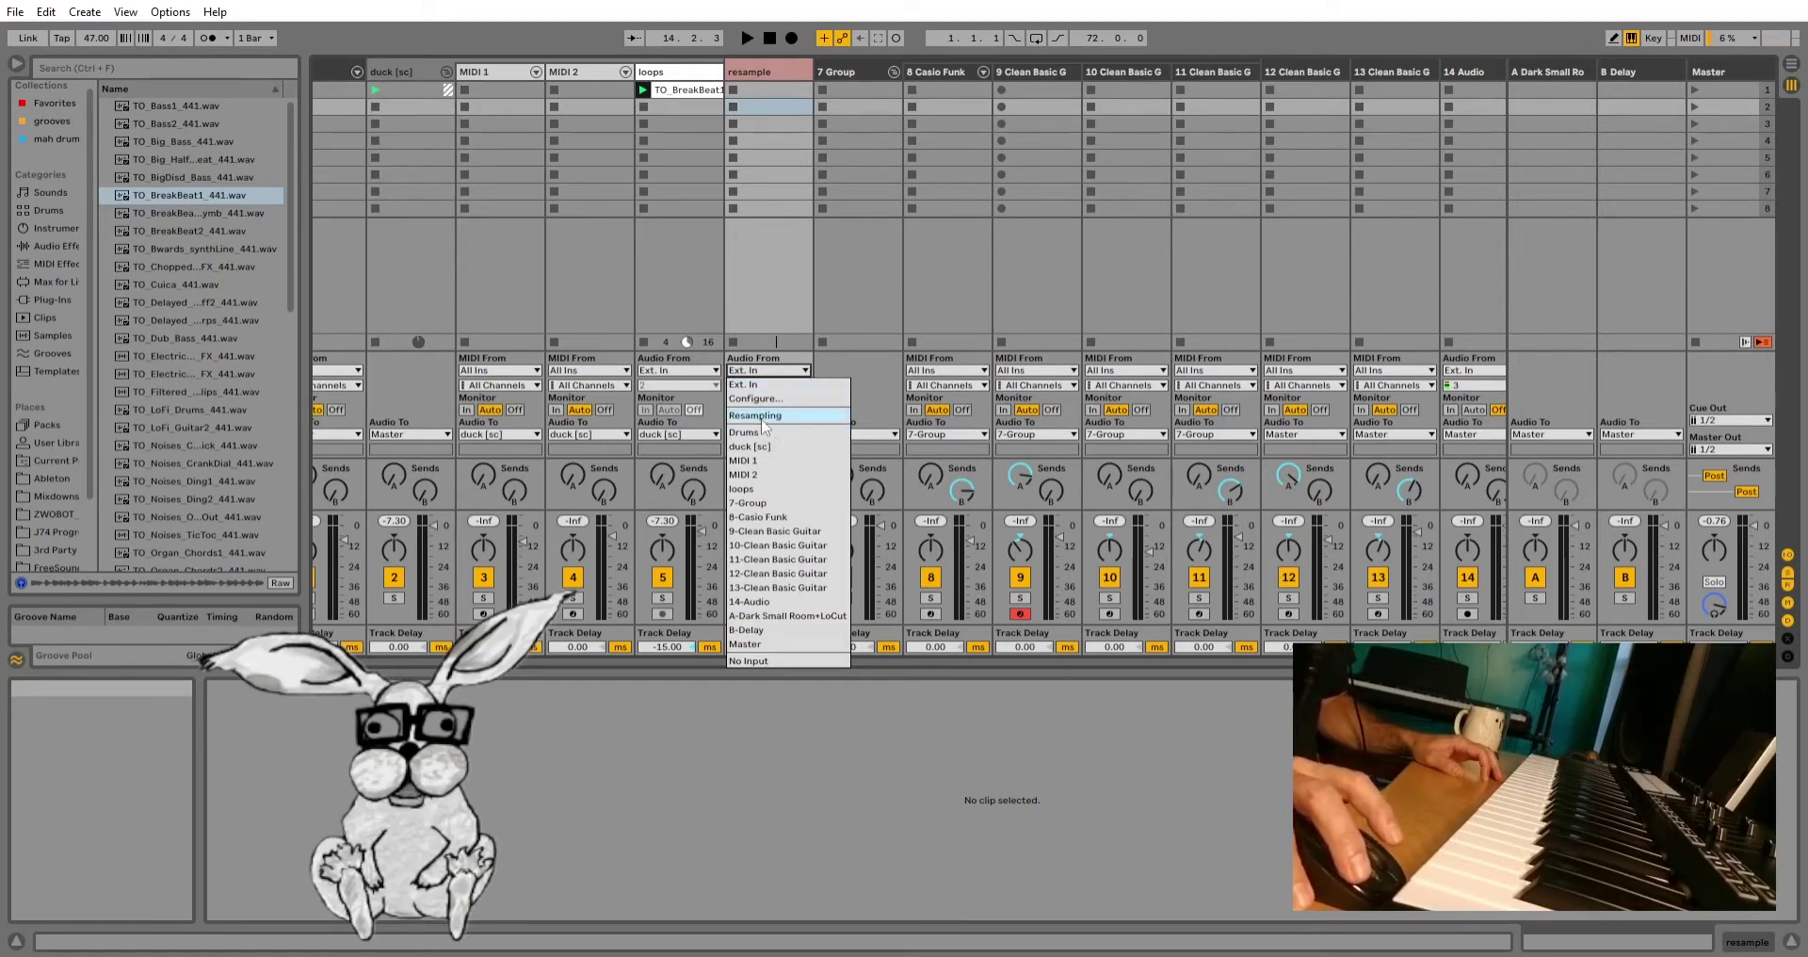
left_click(763, 416)
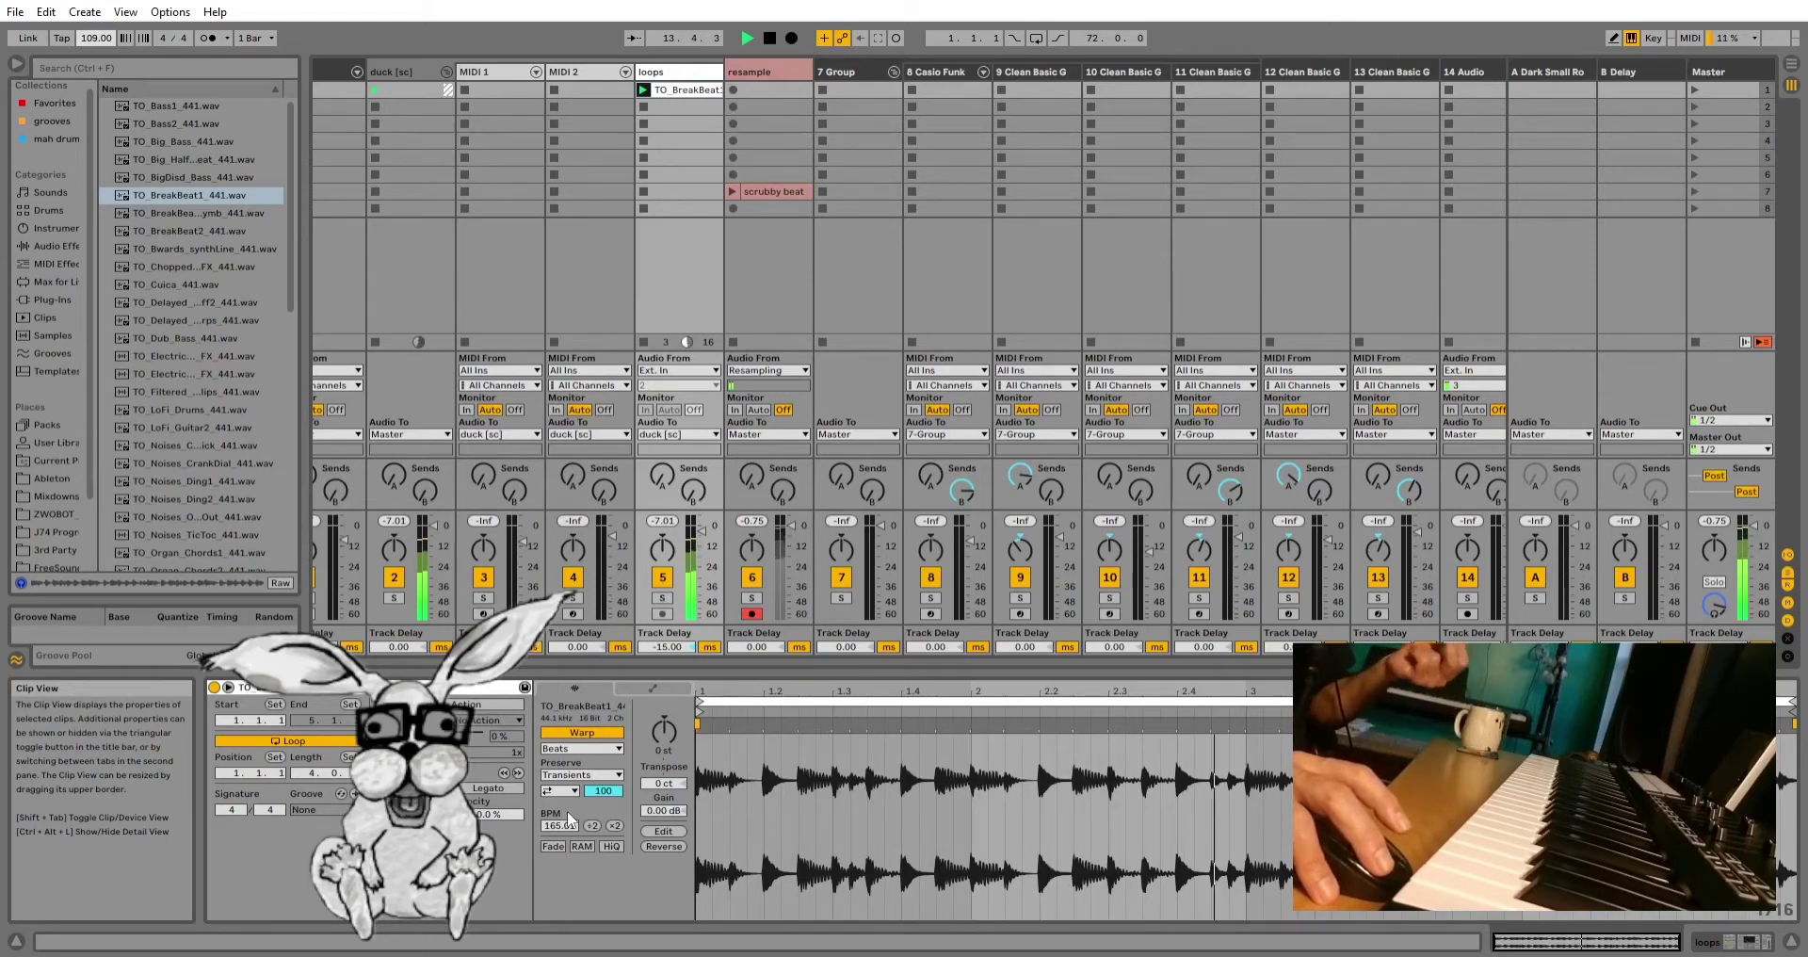
Step: Switch the breakbeat clip's transient loop mode to forward looping
left_click(561, 792)
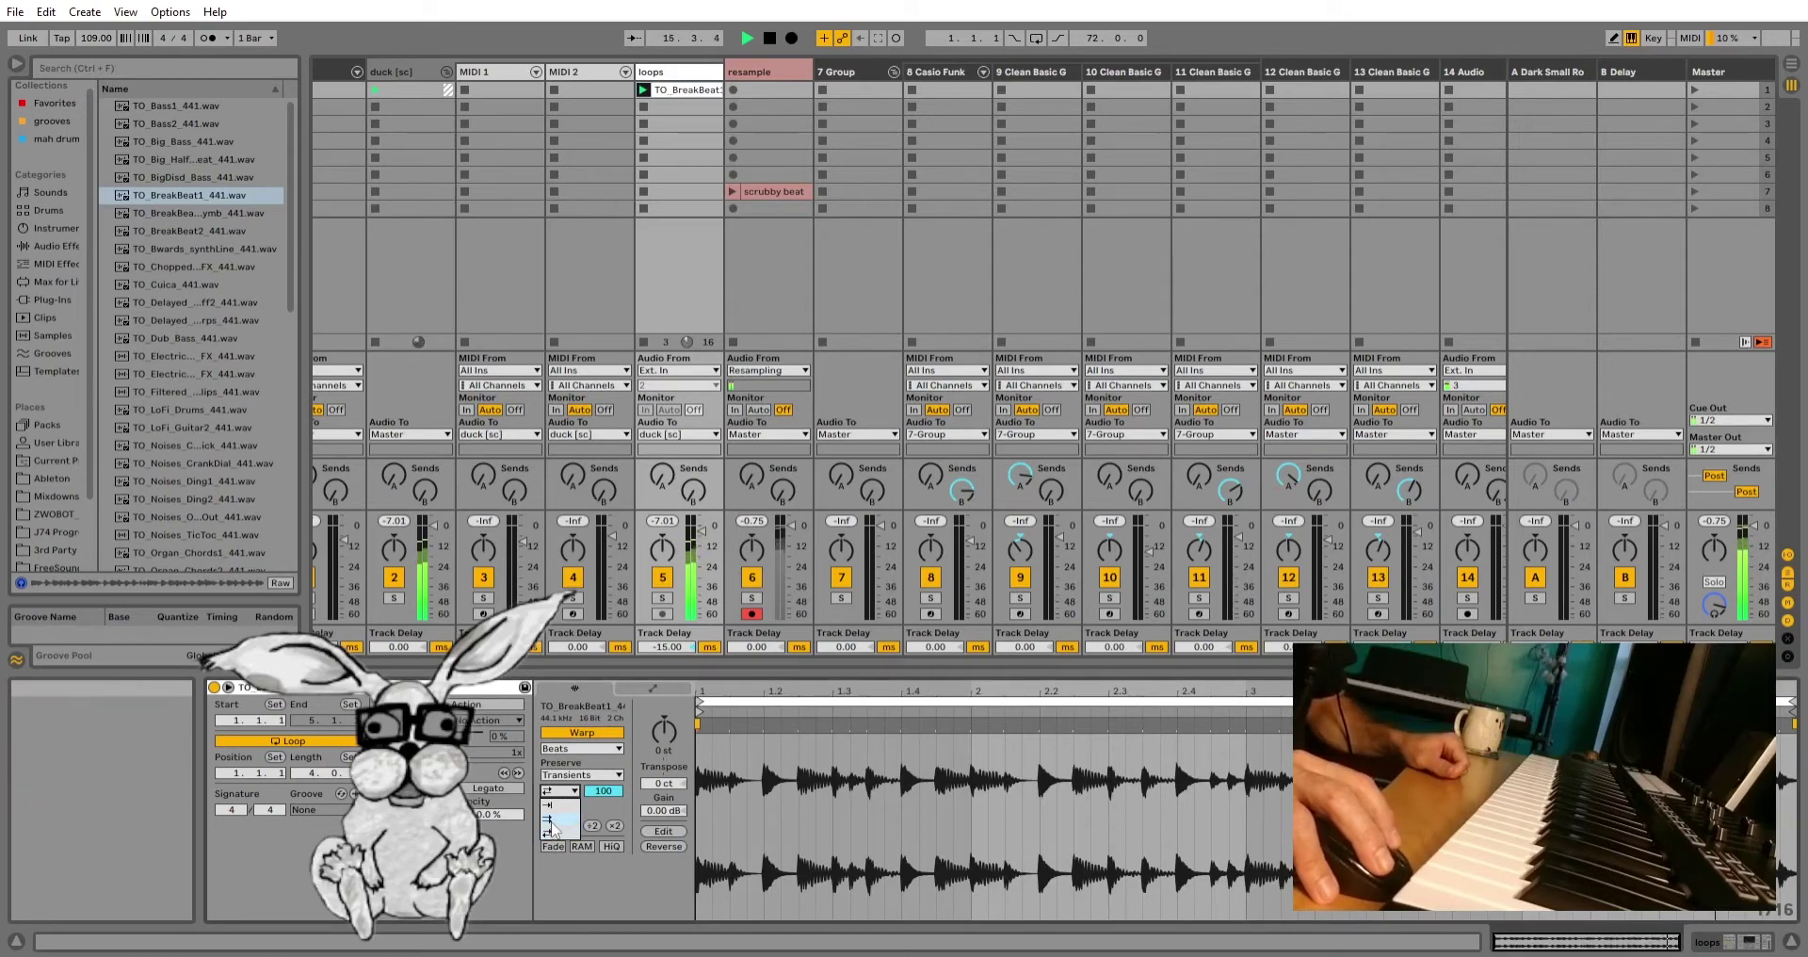
left_click(552, 825)
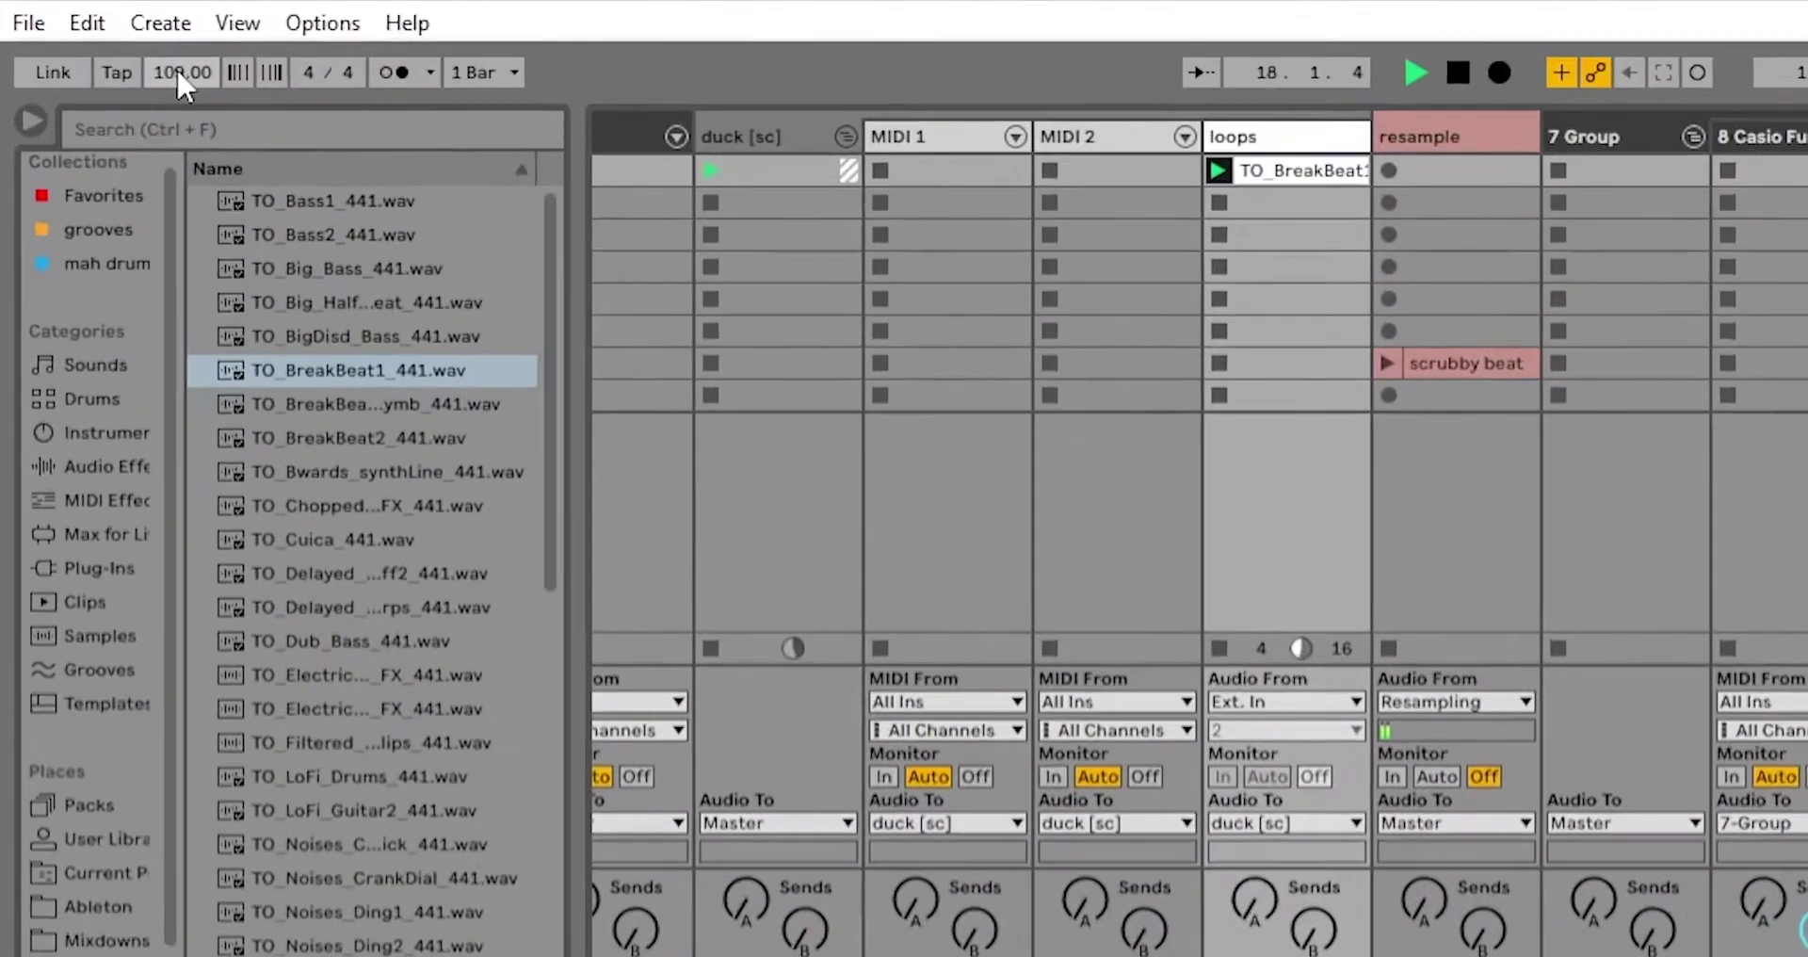
Step: Sweep the song tempo down to 20 BPM and back up to 75 BPM during playback, and stop playback
left_click_drag(96, 39, 96, 123)
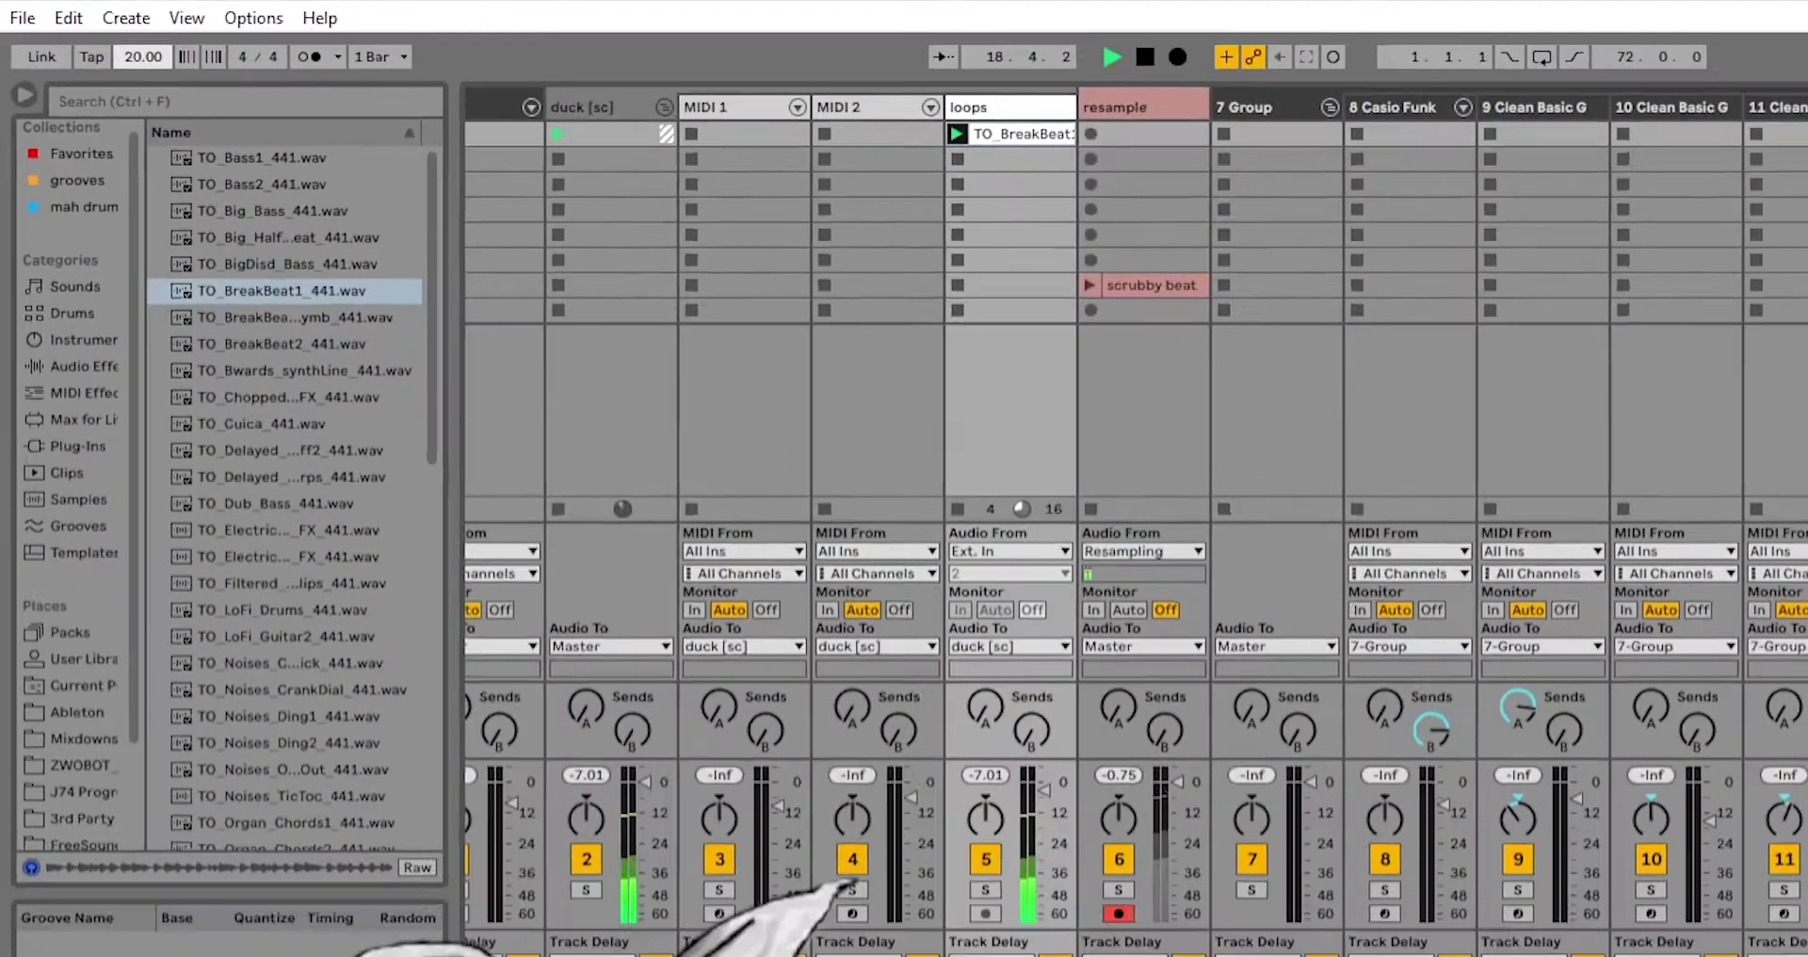
left_click_drag(214, 85, 214, 75)
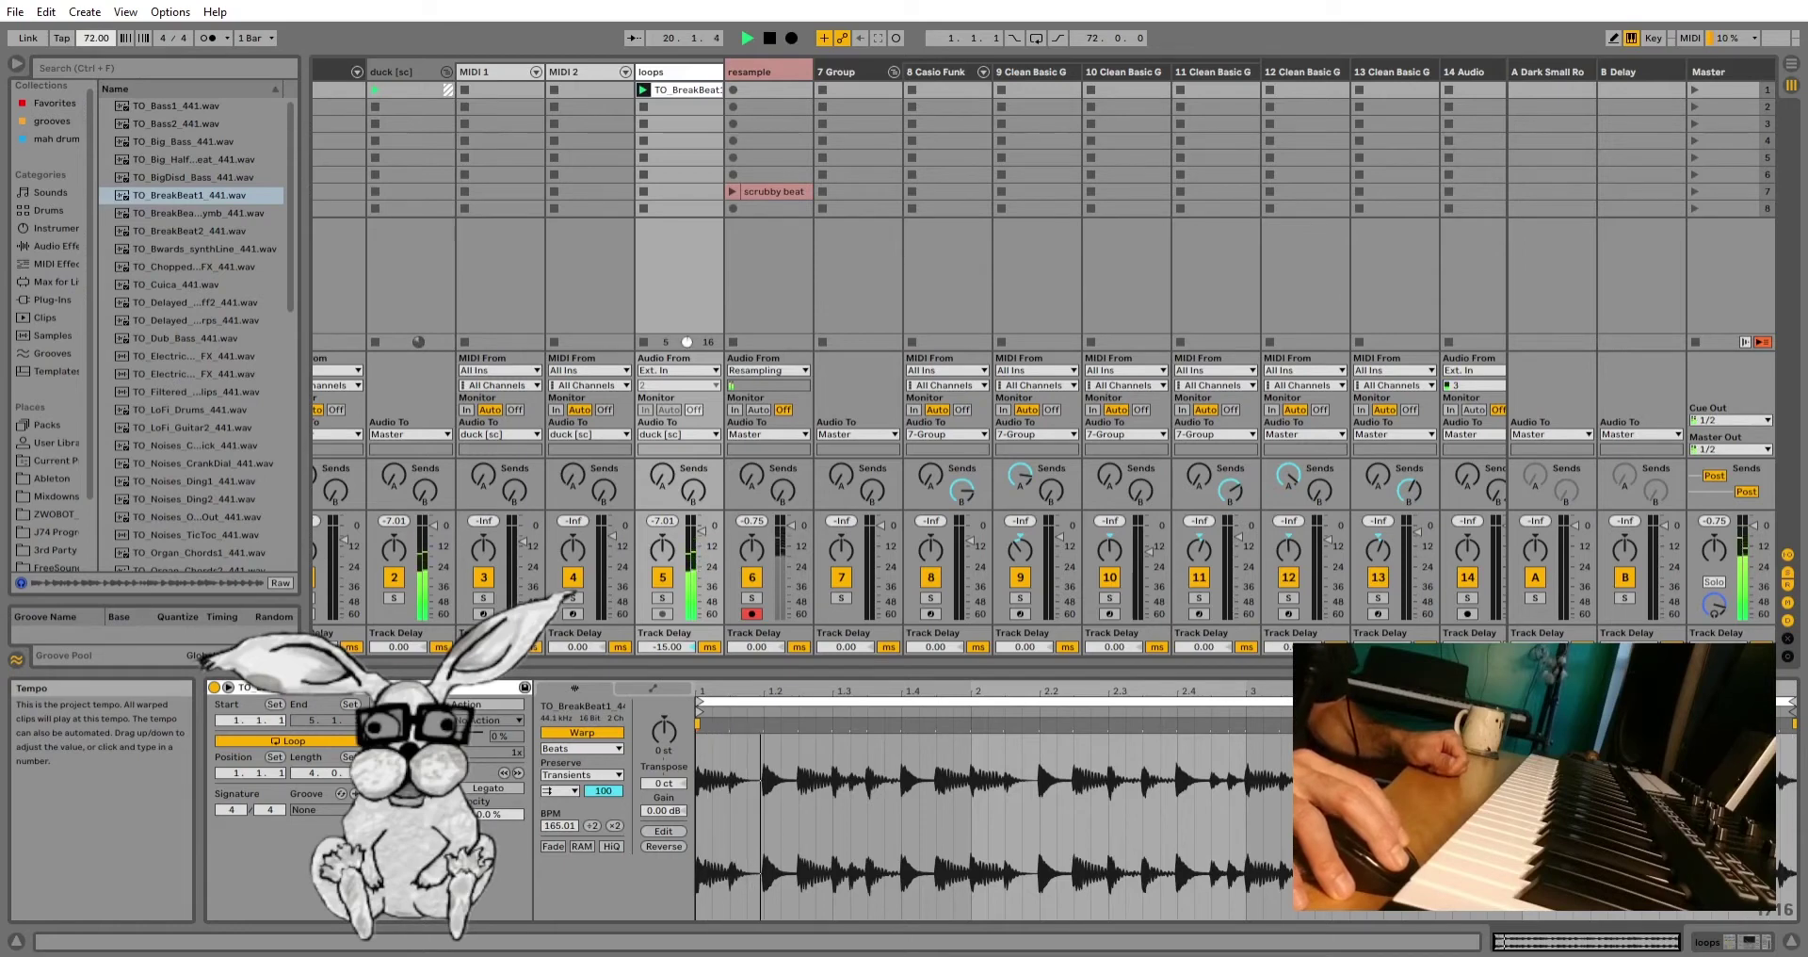
left_click_drag(96, 38, 96, 53)
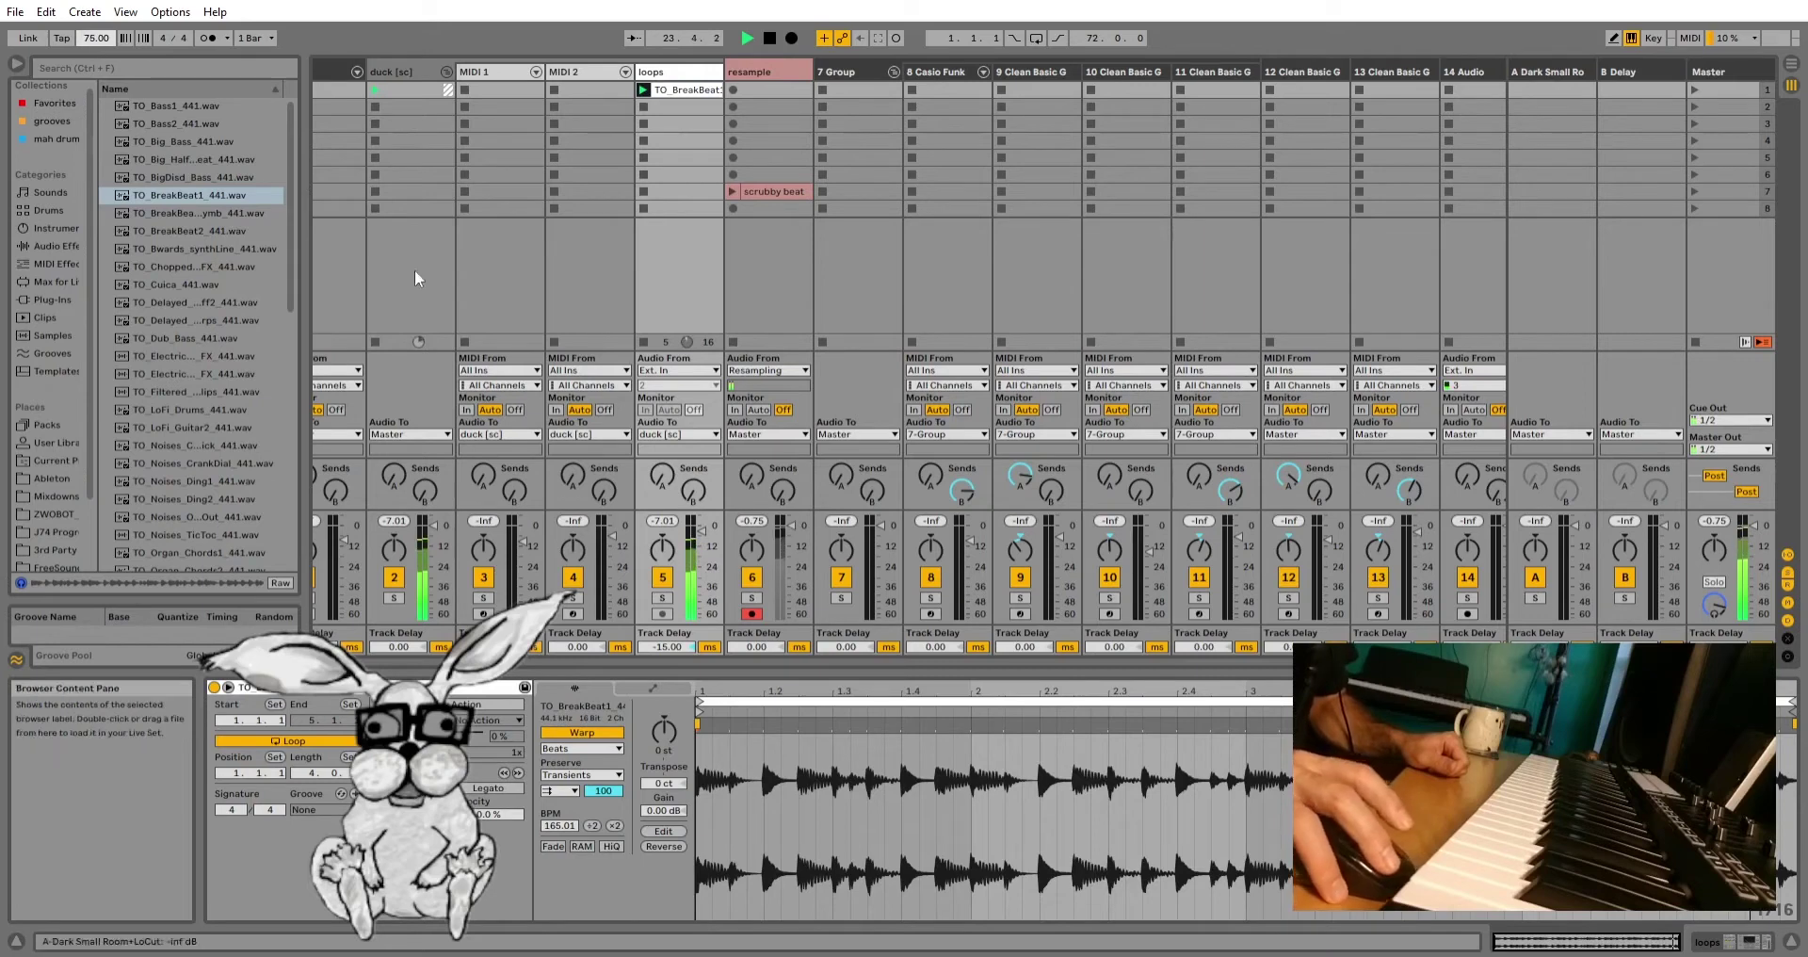
left_click(769, 38)
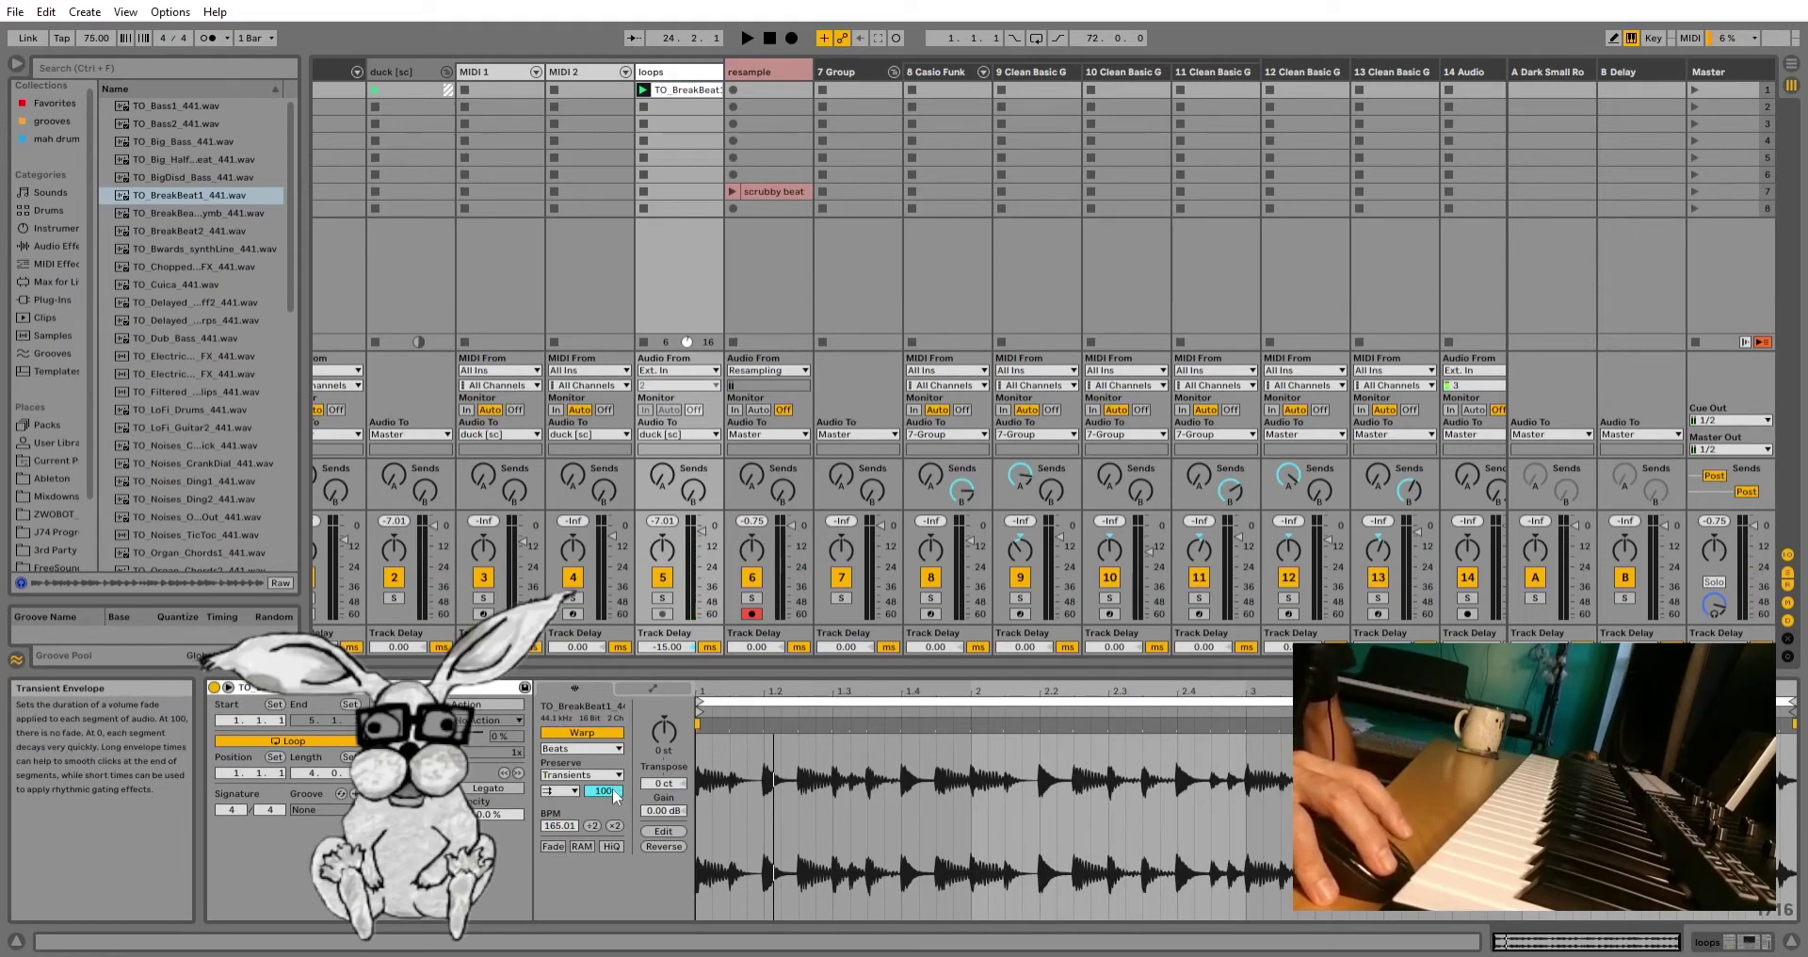
Step: Play the breakbeat clip while trying different transient envelope values, settling on 71
left_click_drag(617, 796, 617, 823)
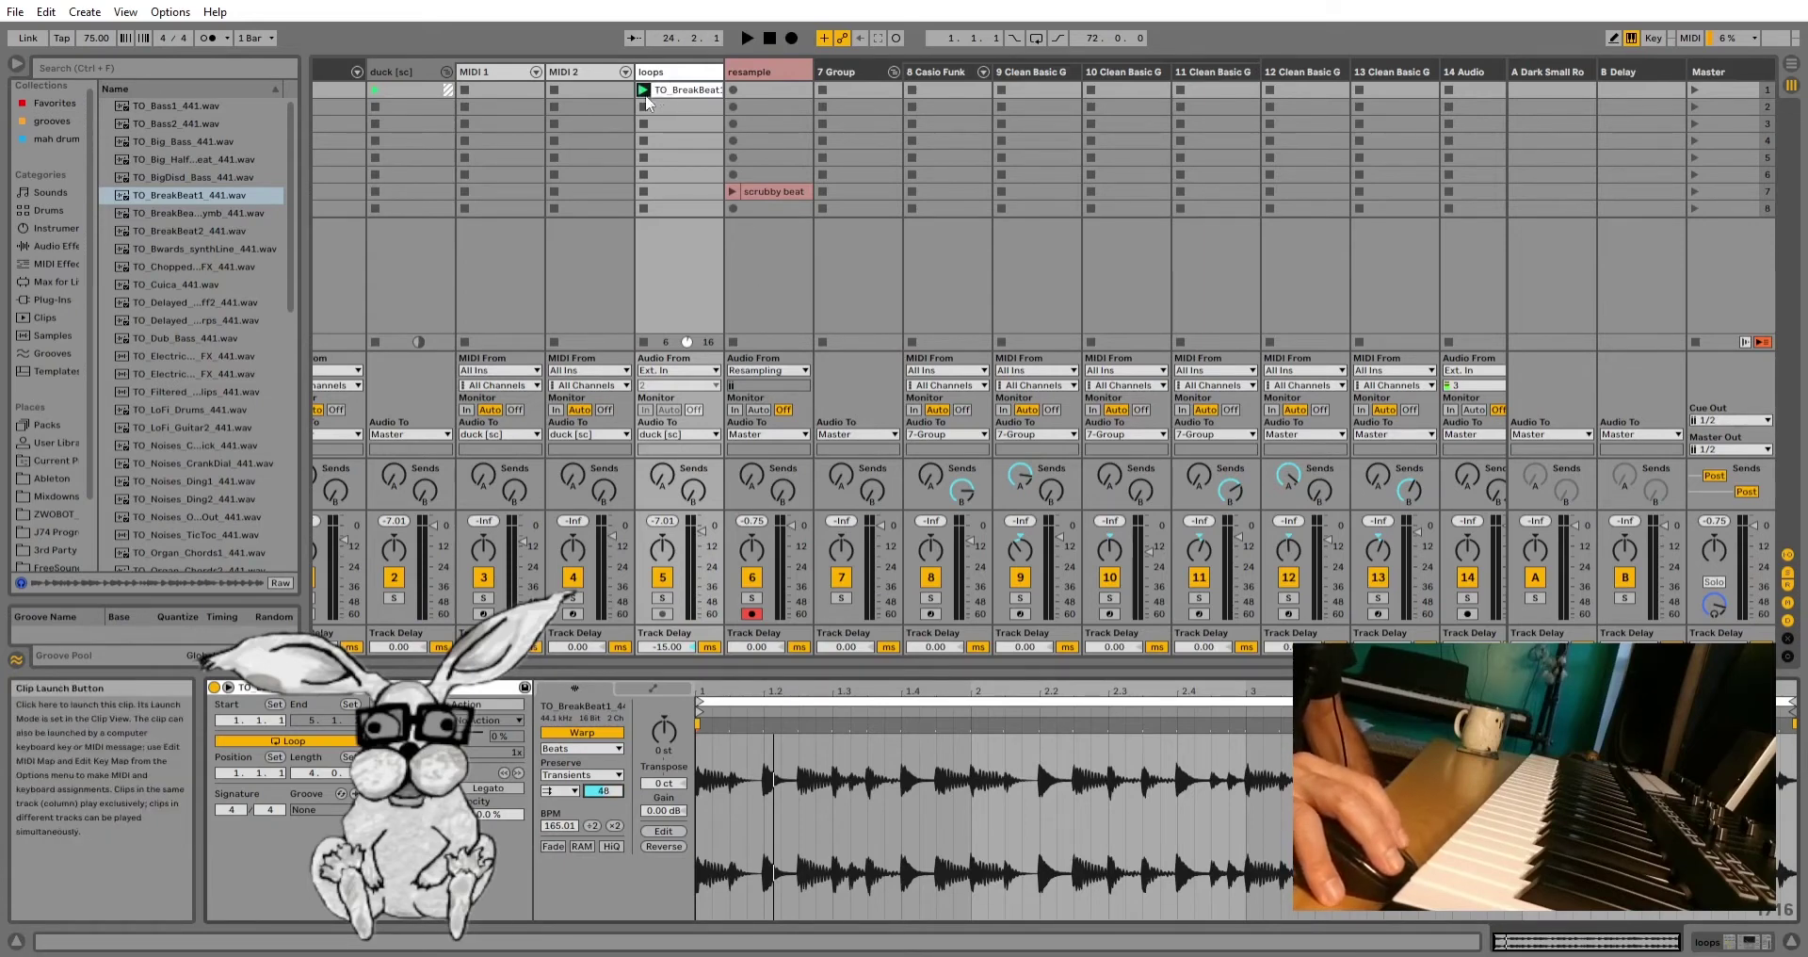
key("space")
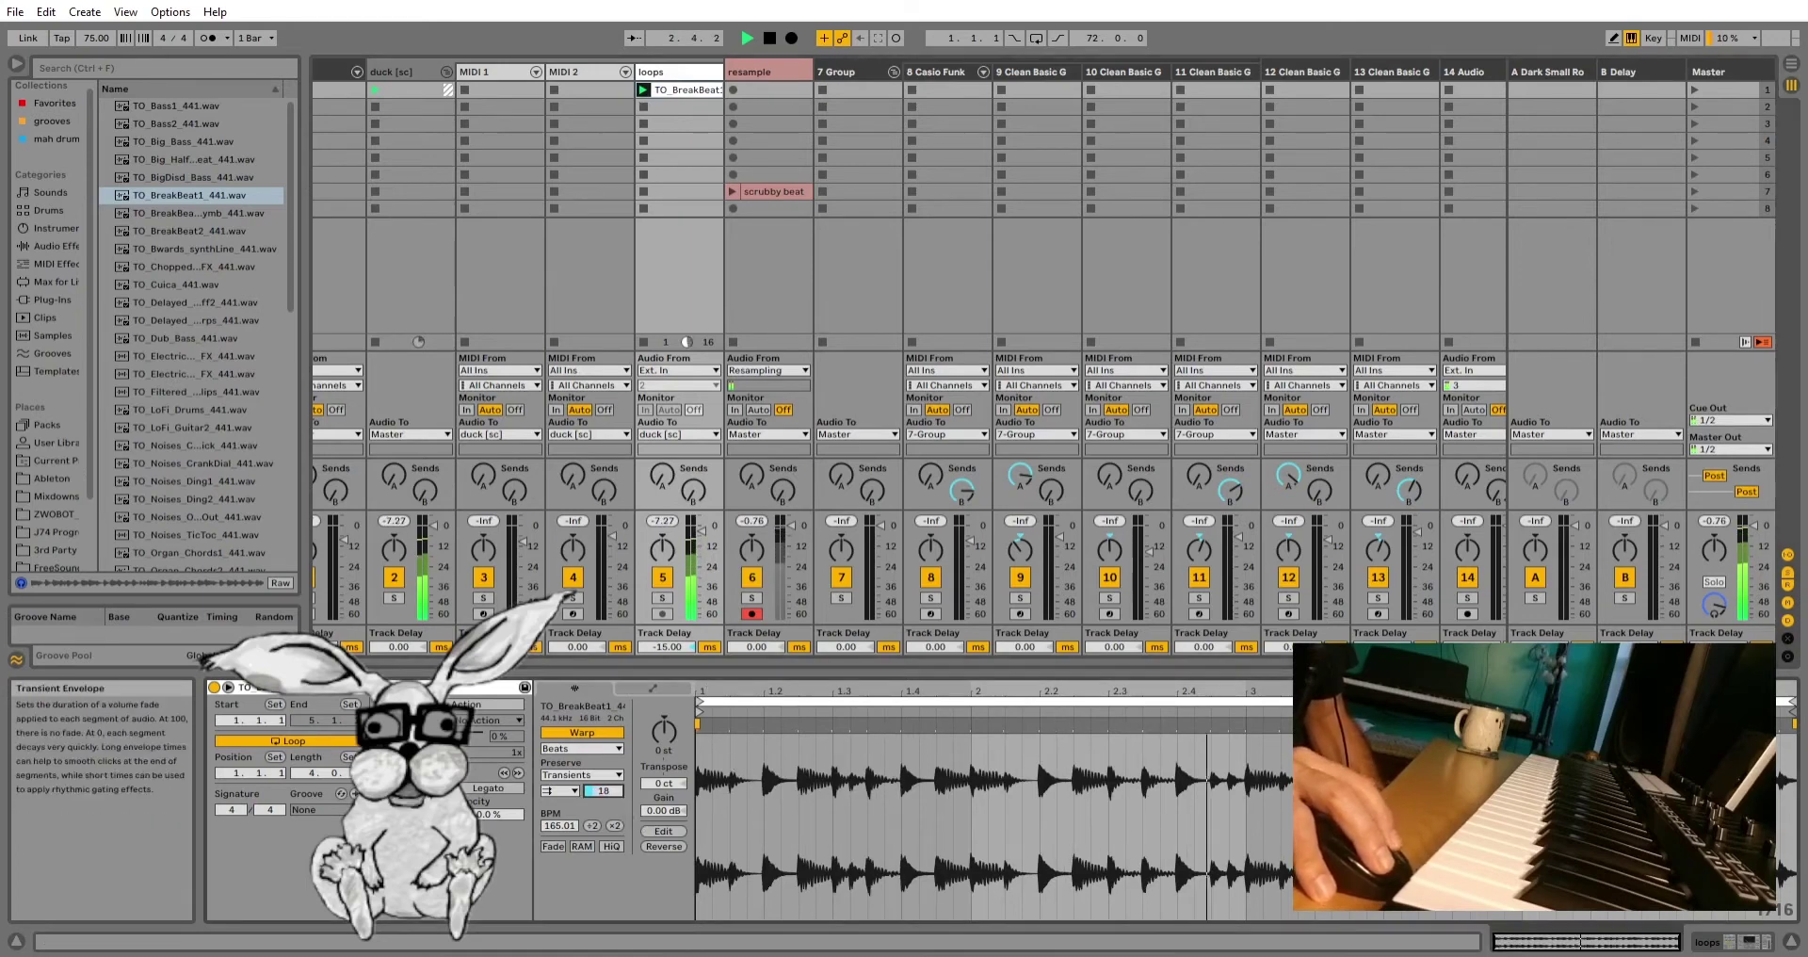
type("7")
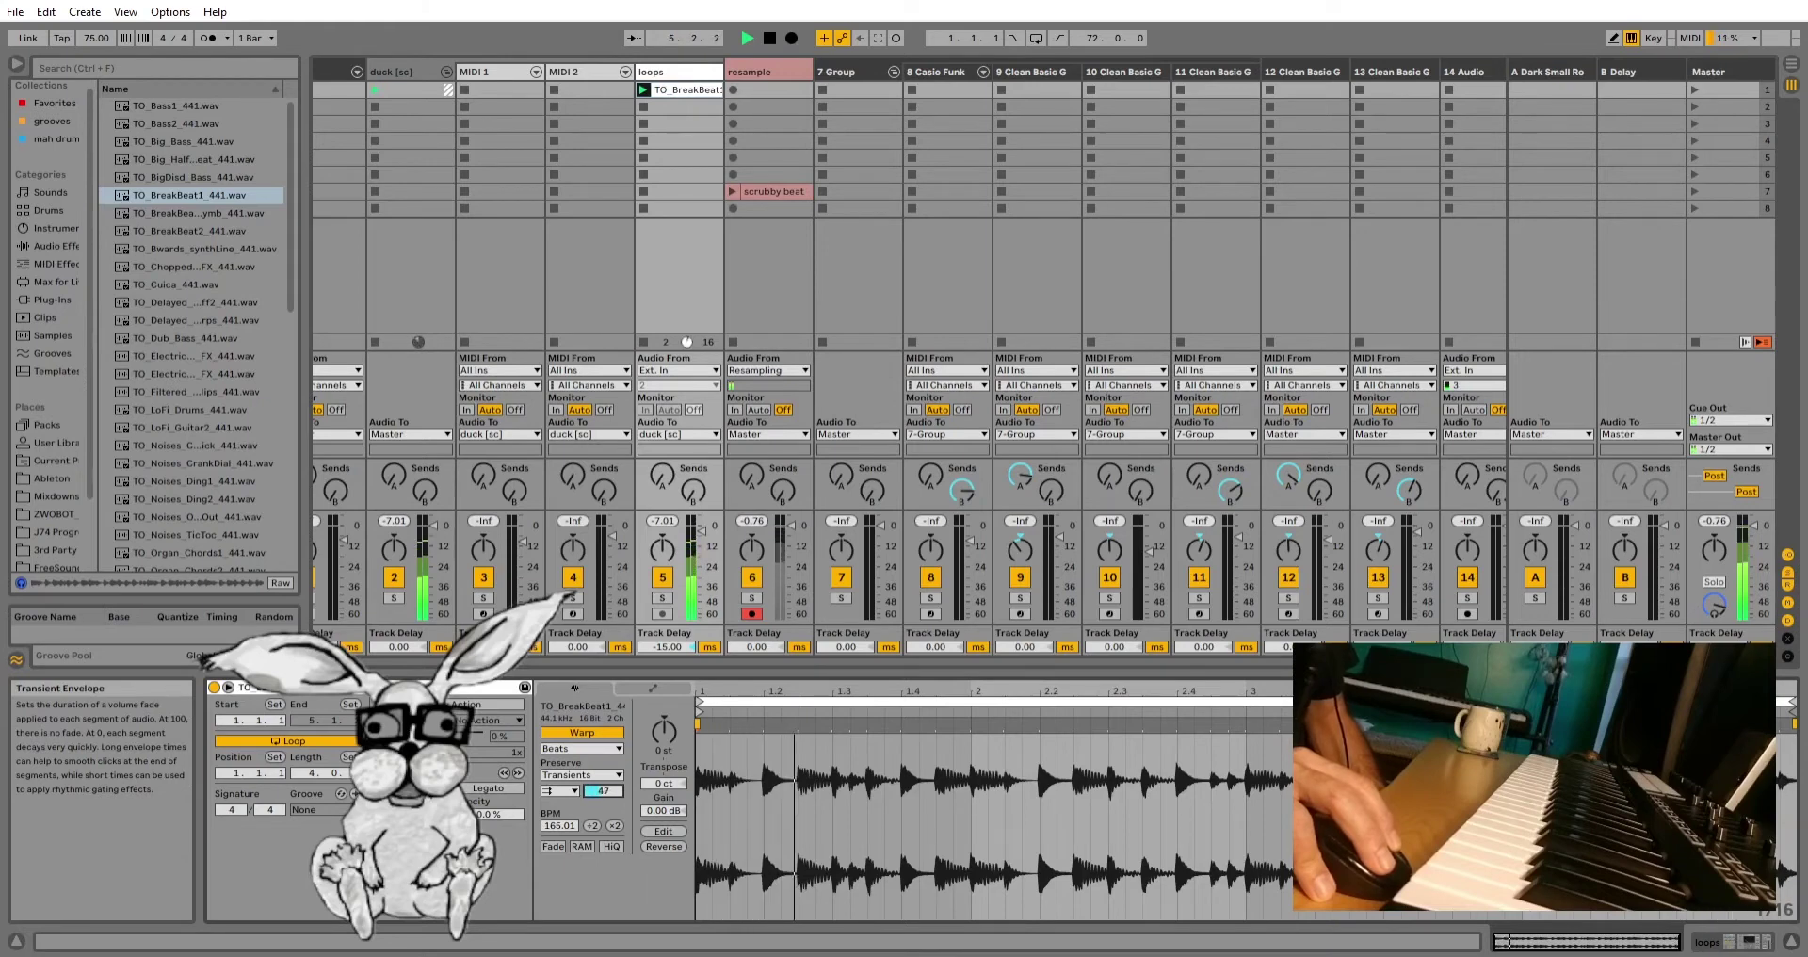
left_click_drag(603, 791, 603, 790)
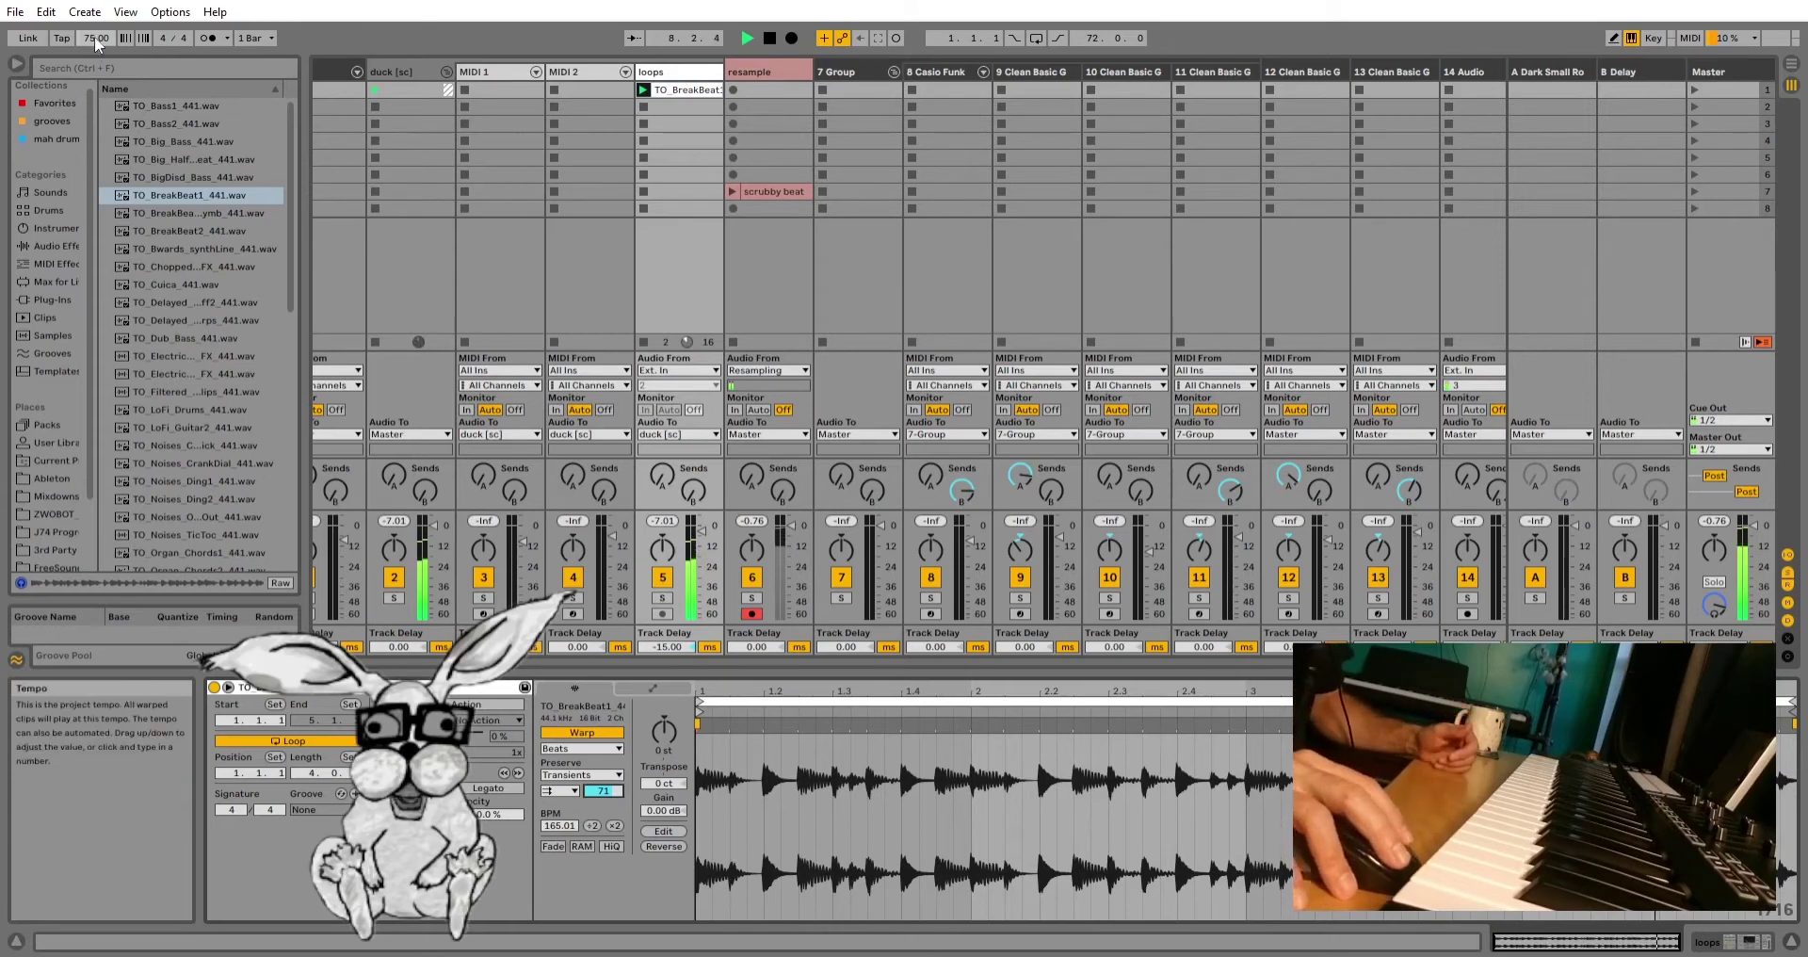
Step: Raise the song tempo to 100 BPM while the loop plays and stop playback
left_click_drag(94, 36, 94, 14)
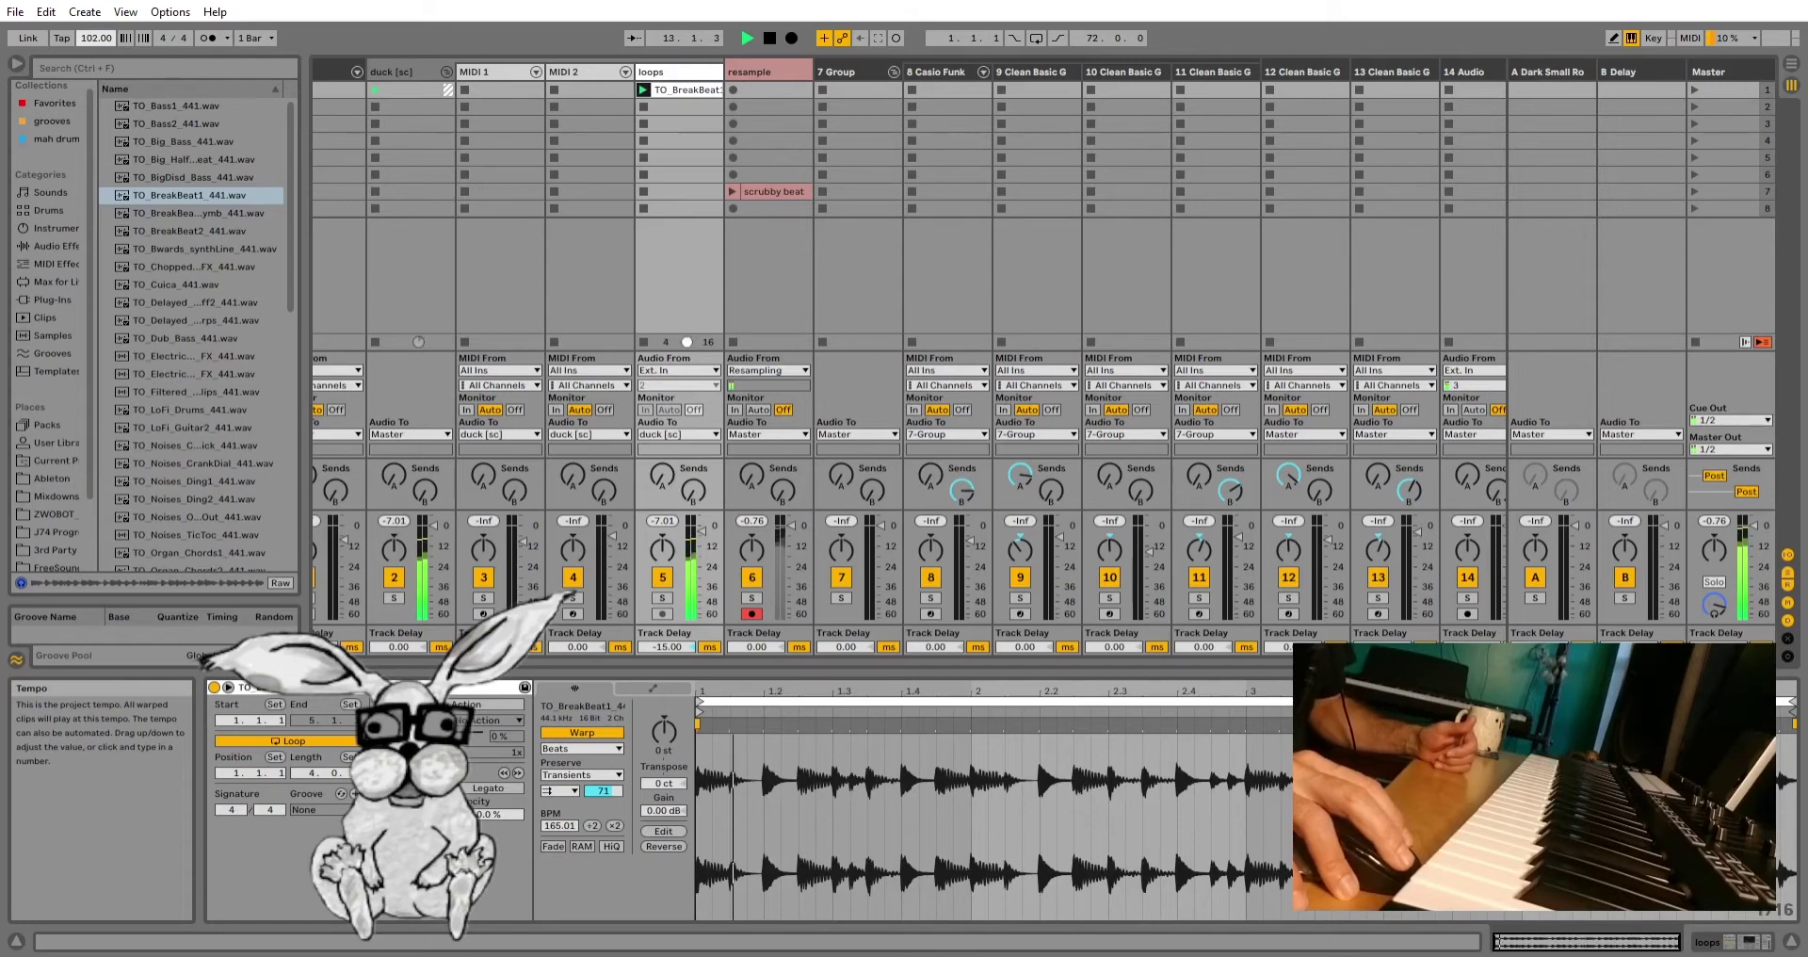
left_click_drag(95, 38, 95, 39)
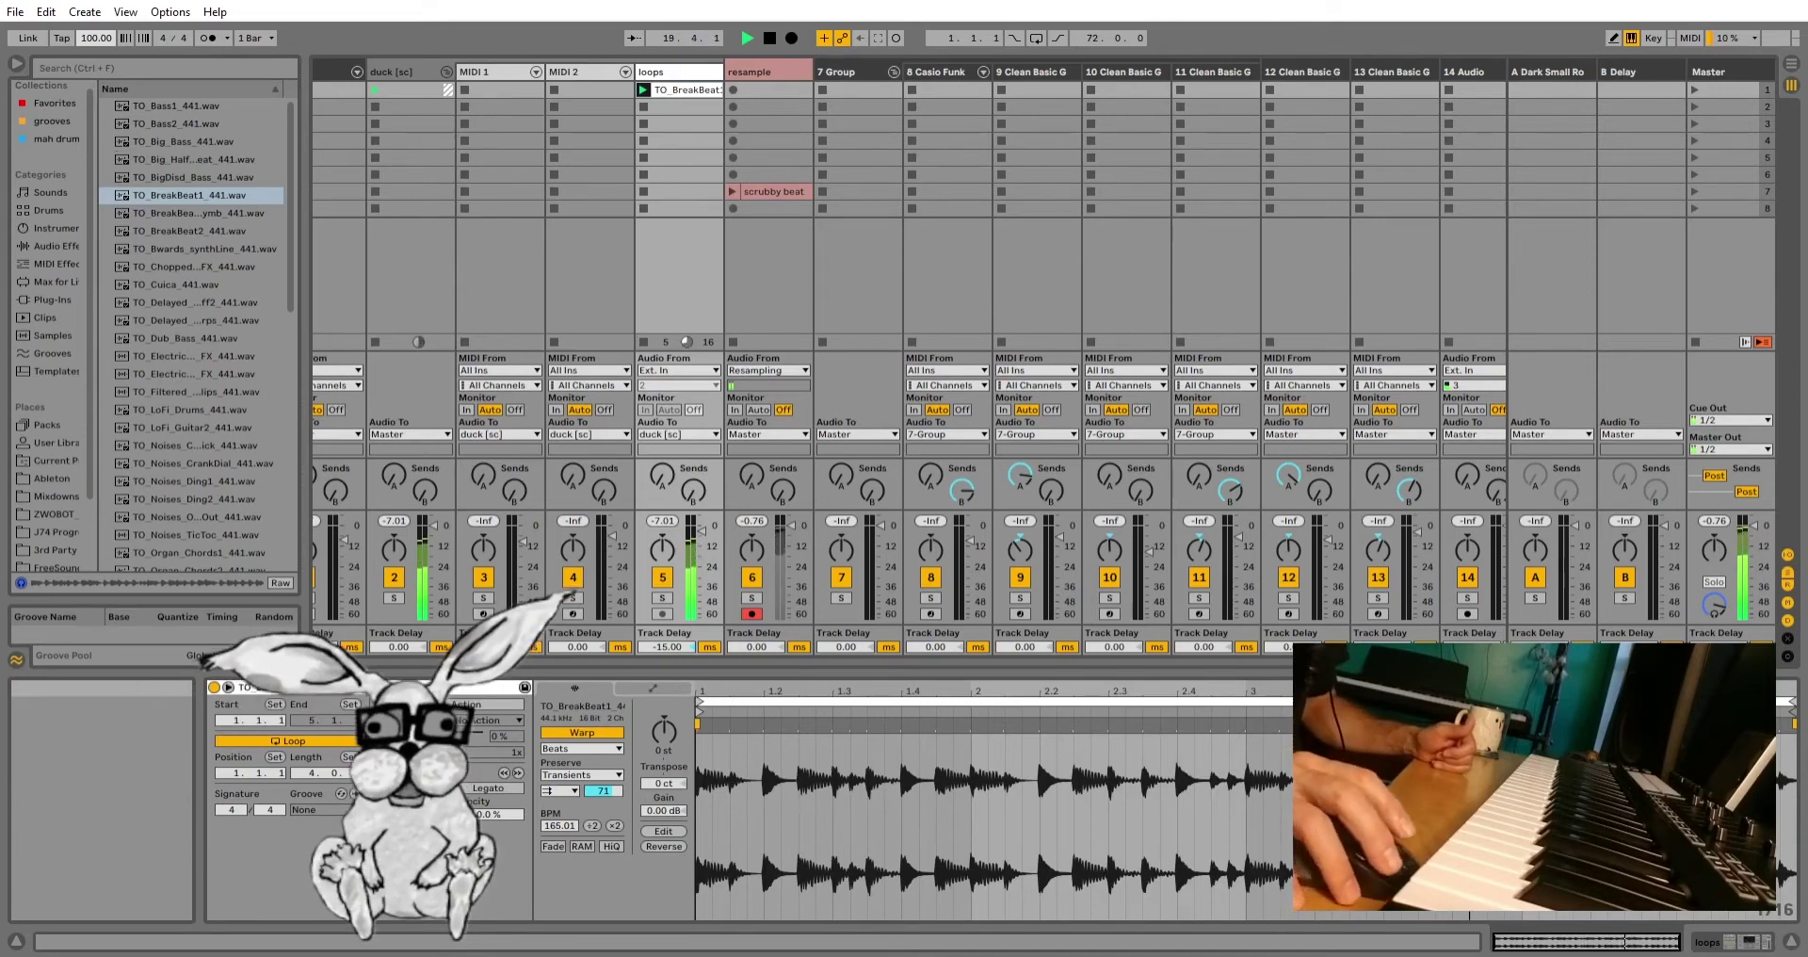
left_click(770, 39)
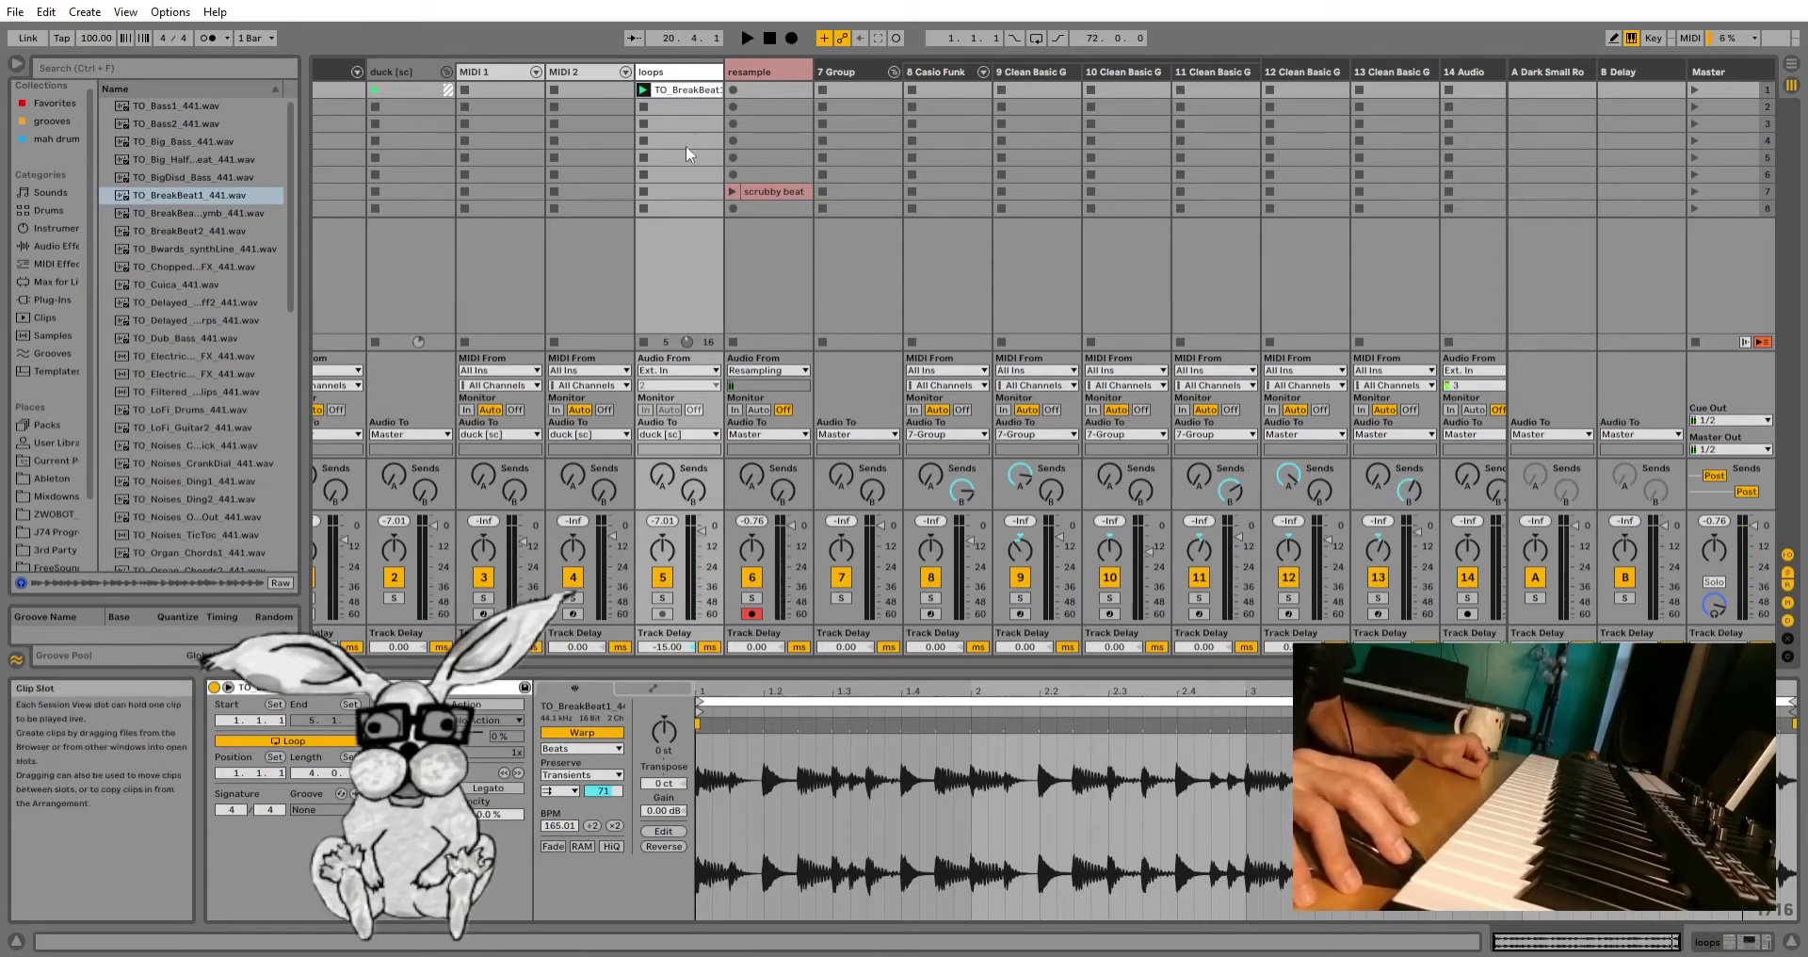
Step: Record the playing breakbeat into the first slot of the resample track and stop playback
left_click(732, 87)
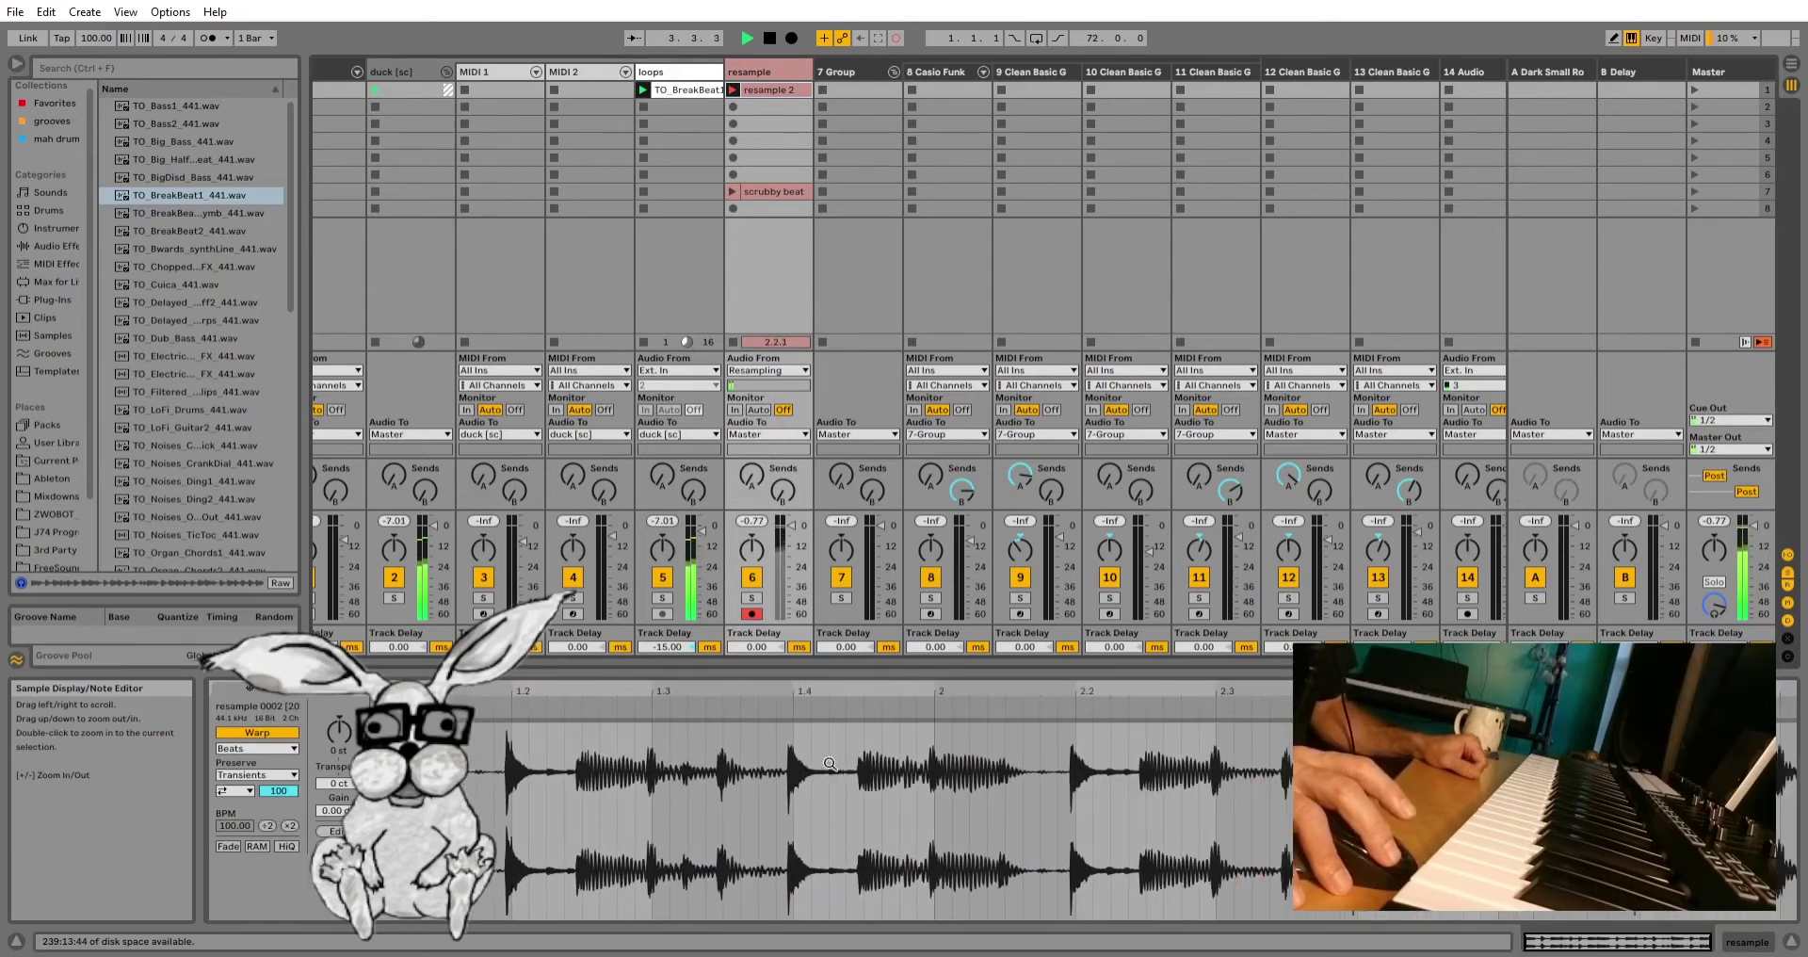
left_click(768, 39)
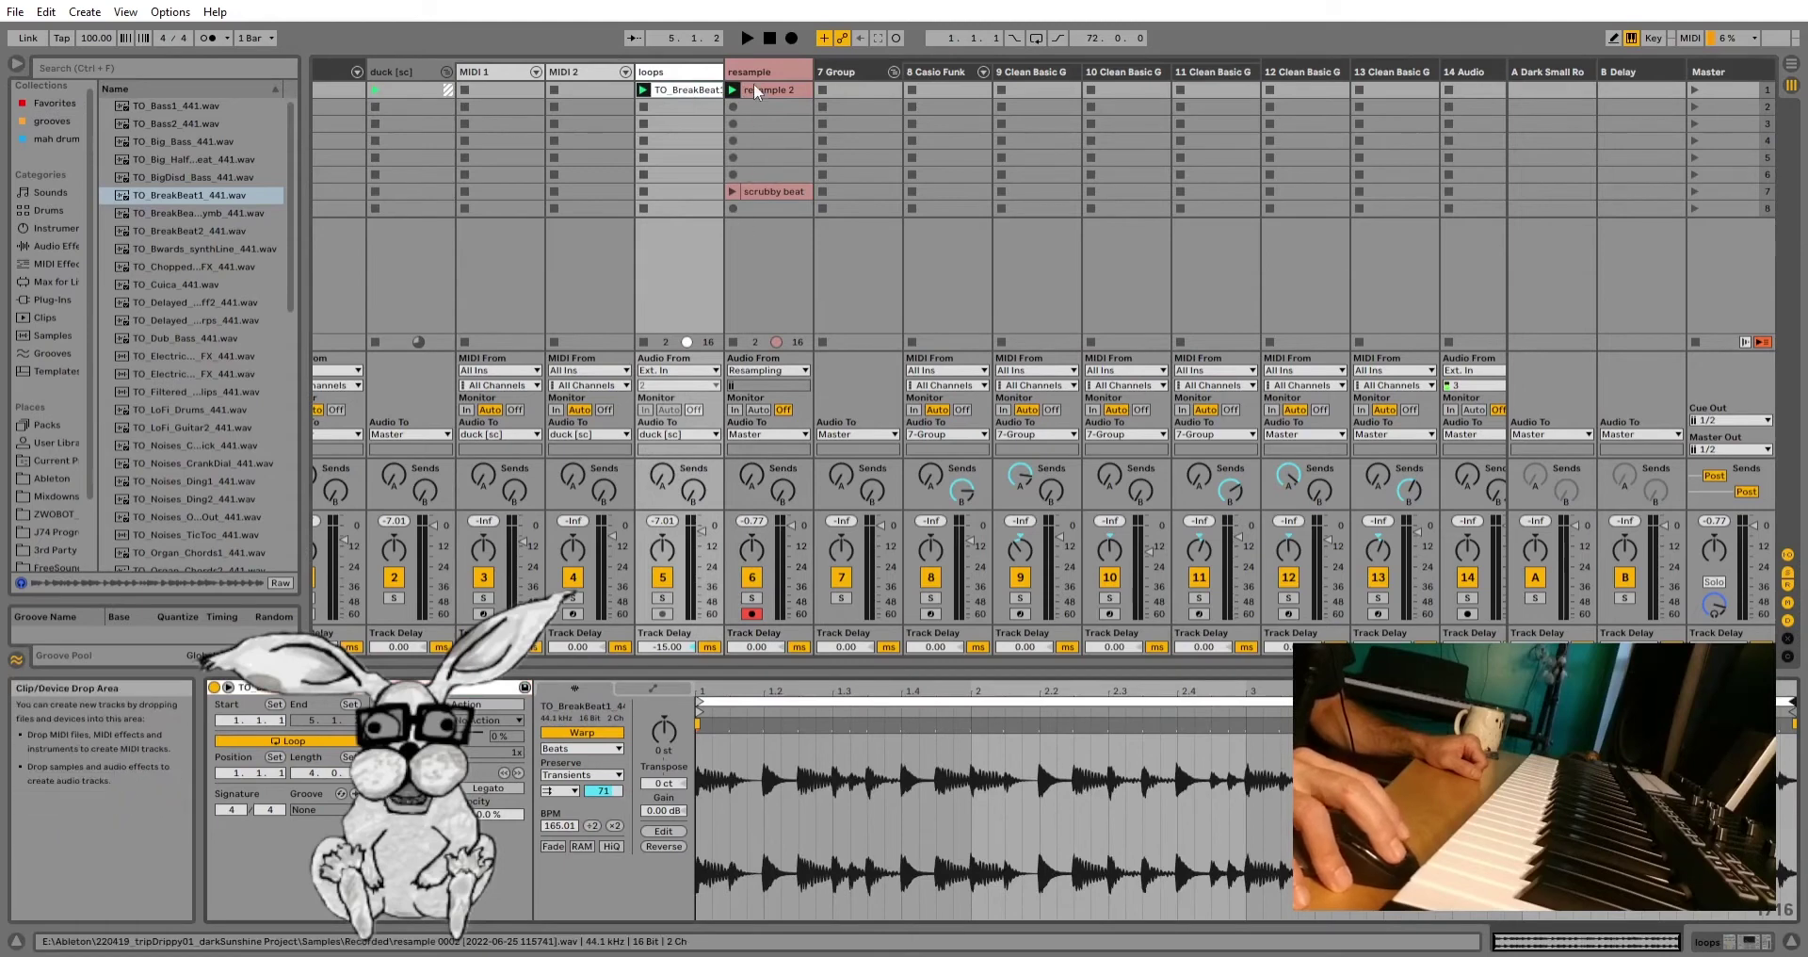
Step: Move the new recording to the sixth slot of the resample track and rename it "glitchy one"
left_click_drag(753, 87, 748, 173)
right_click(748, 173)
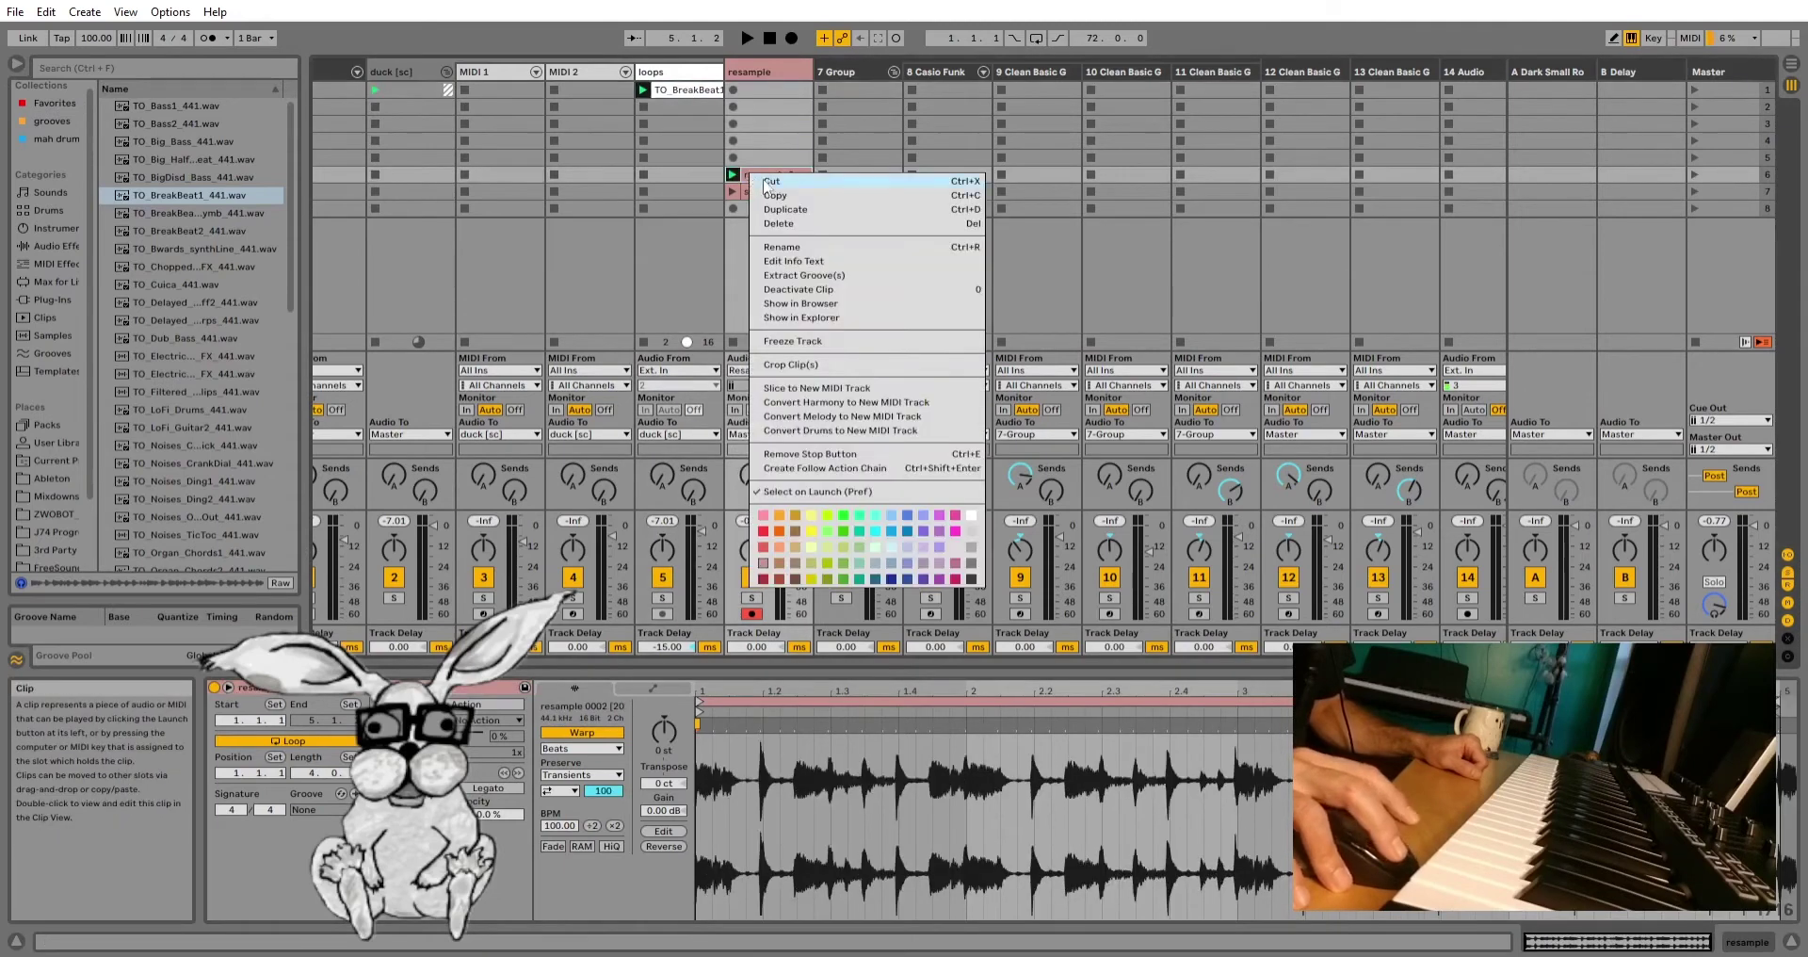
left_click(770, 246)
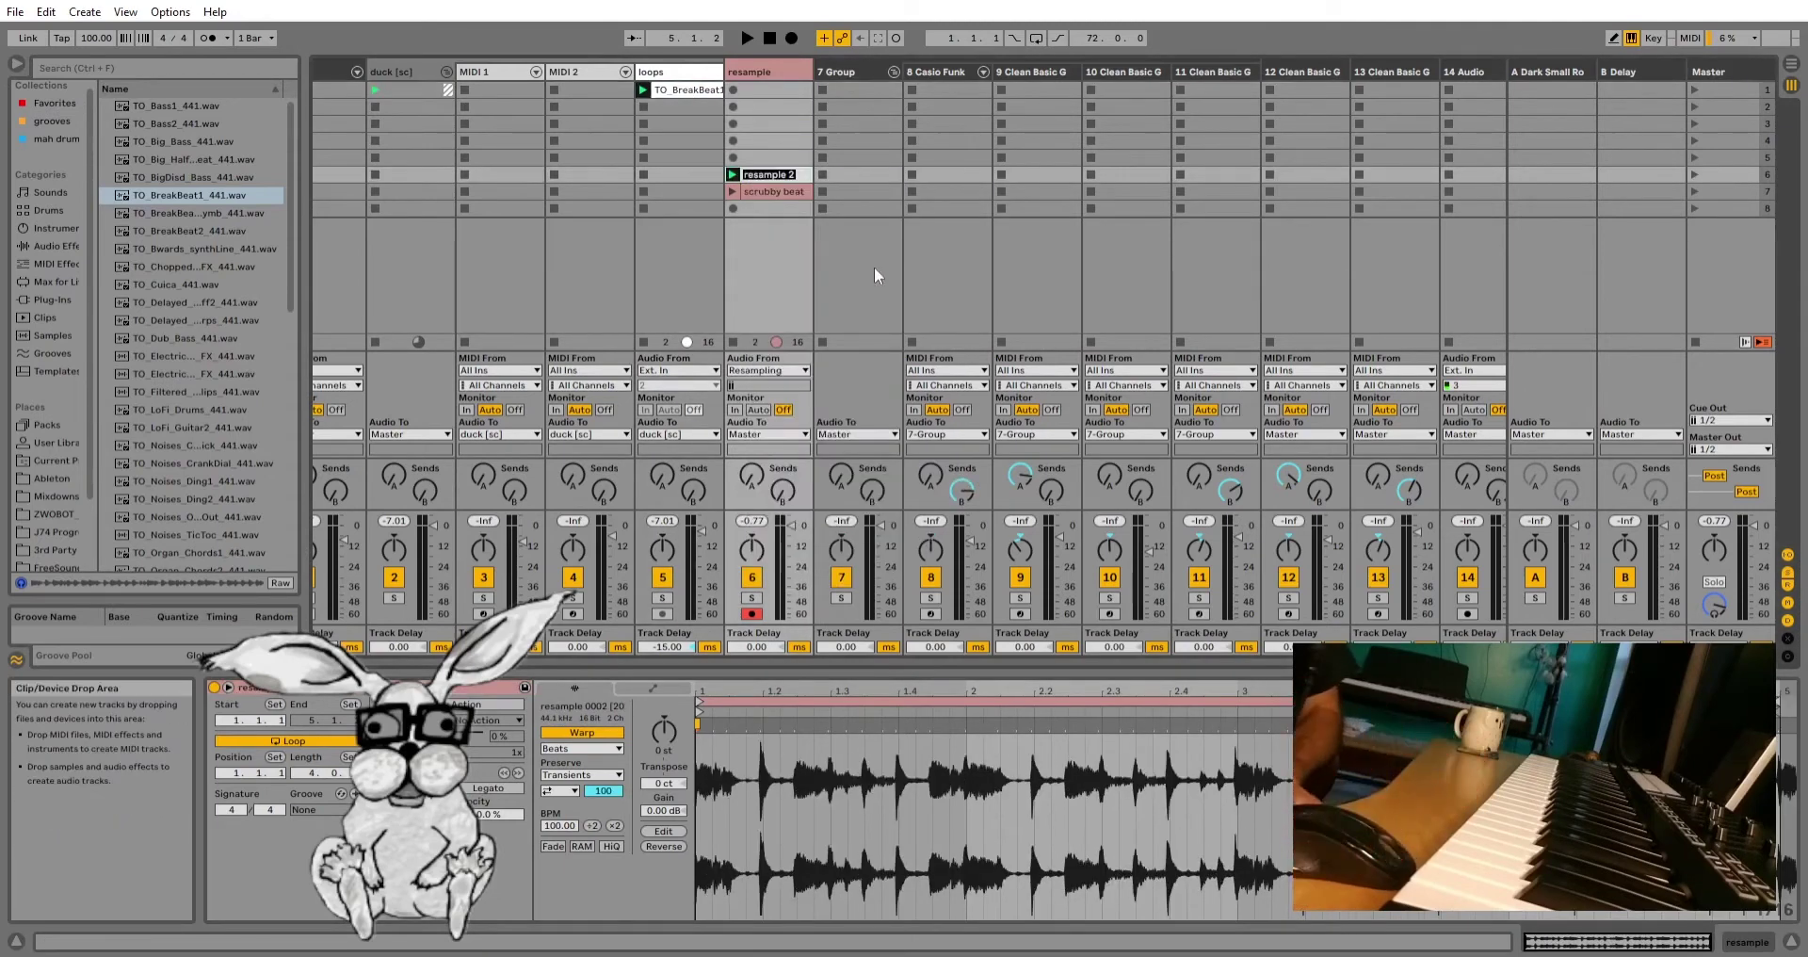
type("gl")
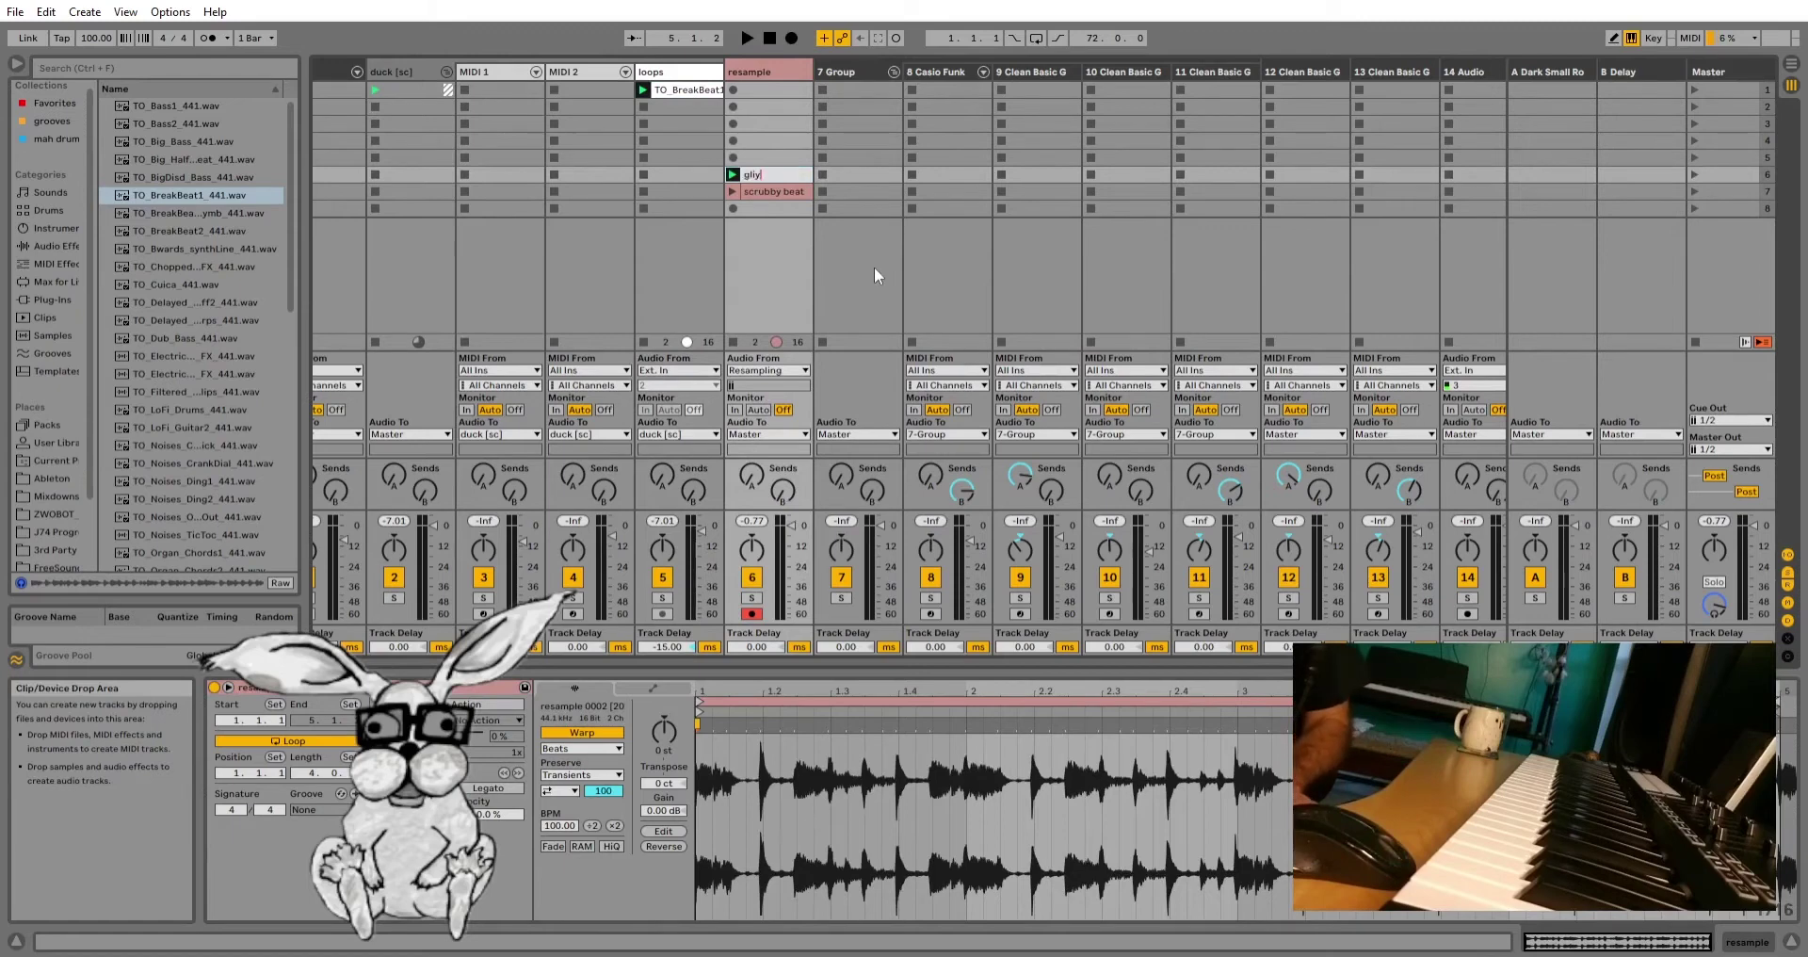
type("itchy one")
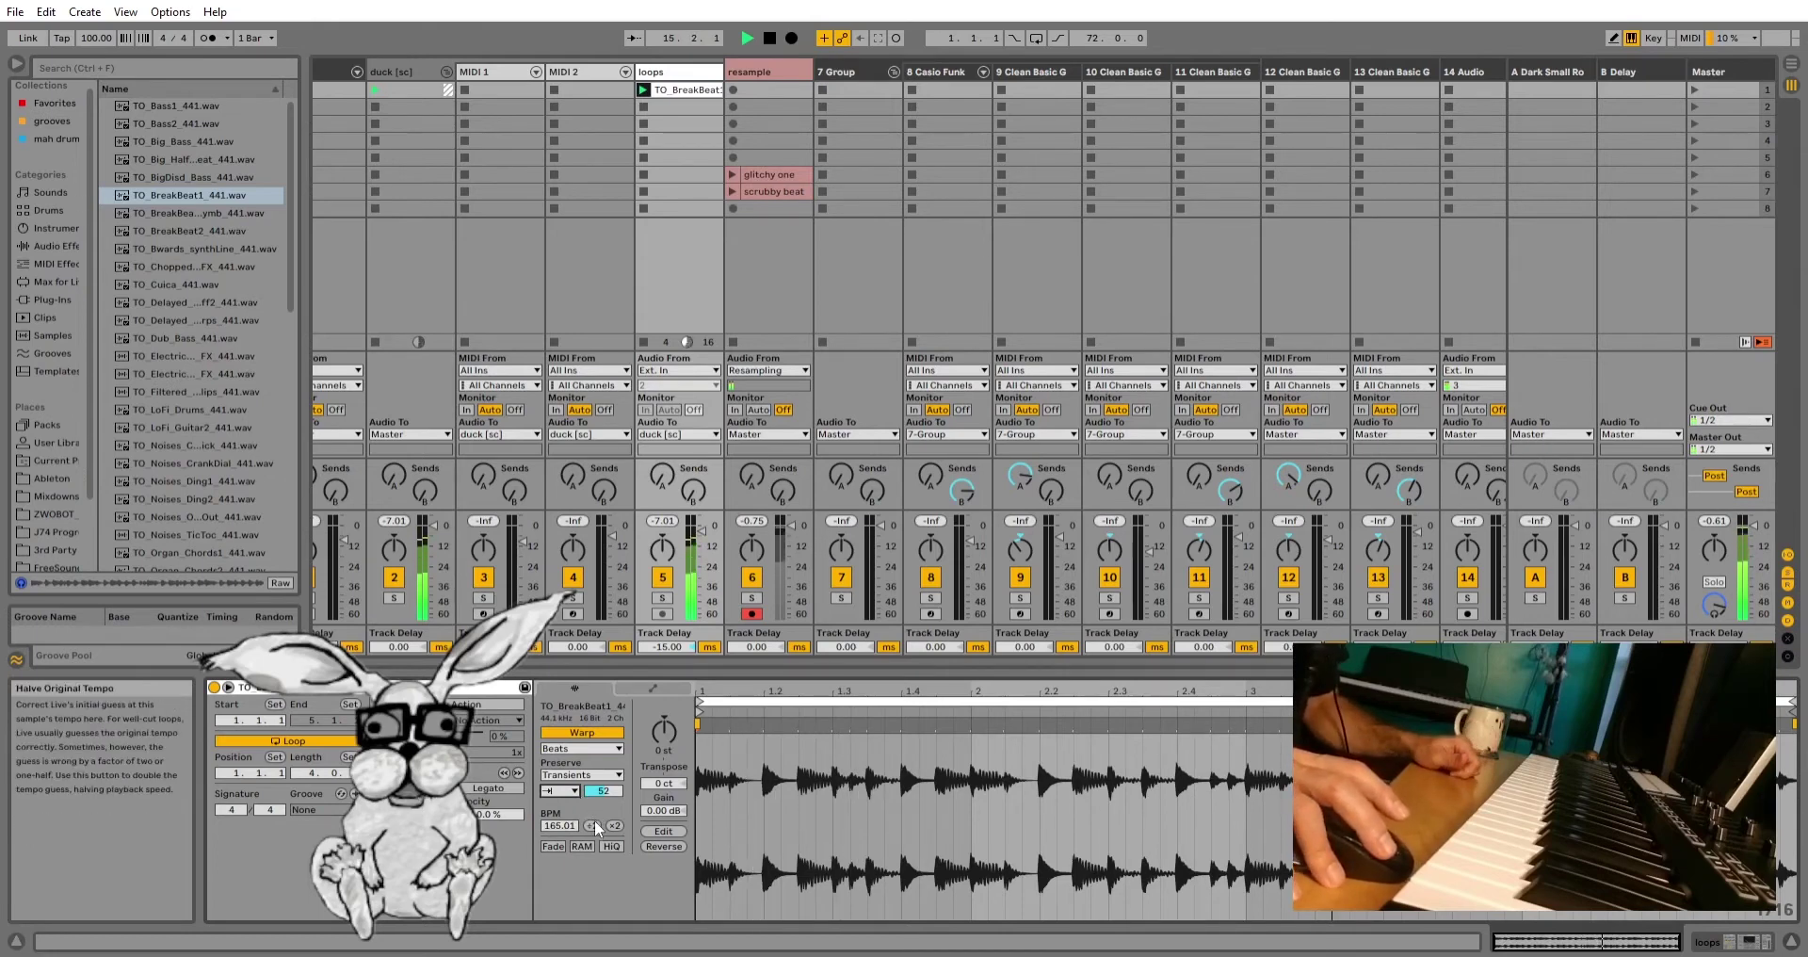
Step: Set the playing breakbeat clip's Preserve resolution to 1/8 and its transient envelope to 100
left_click(618, 776)
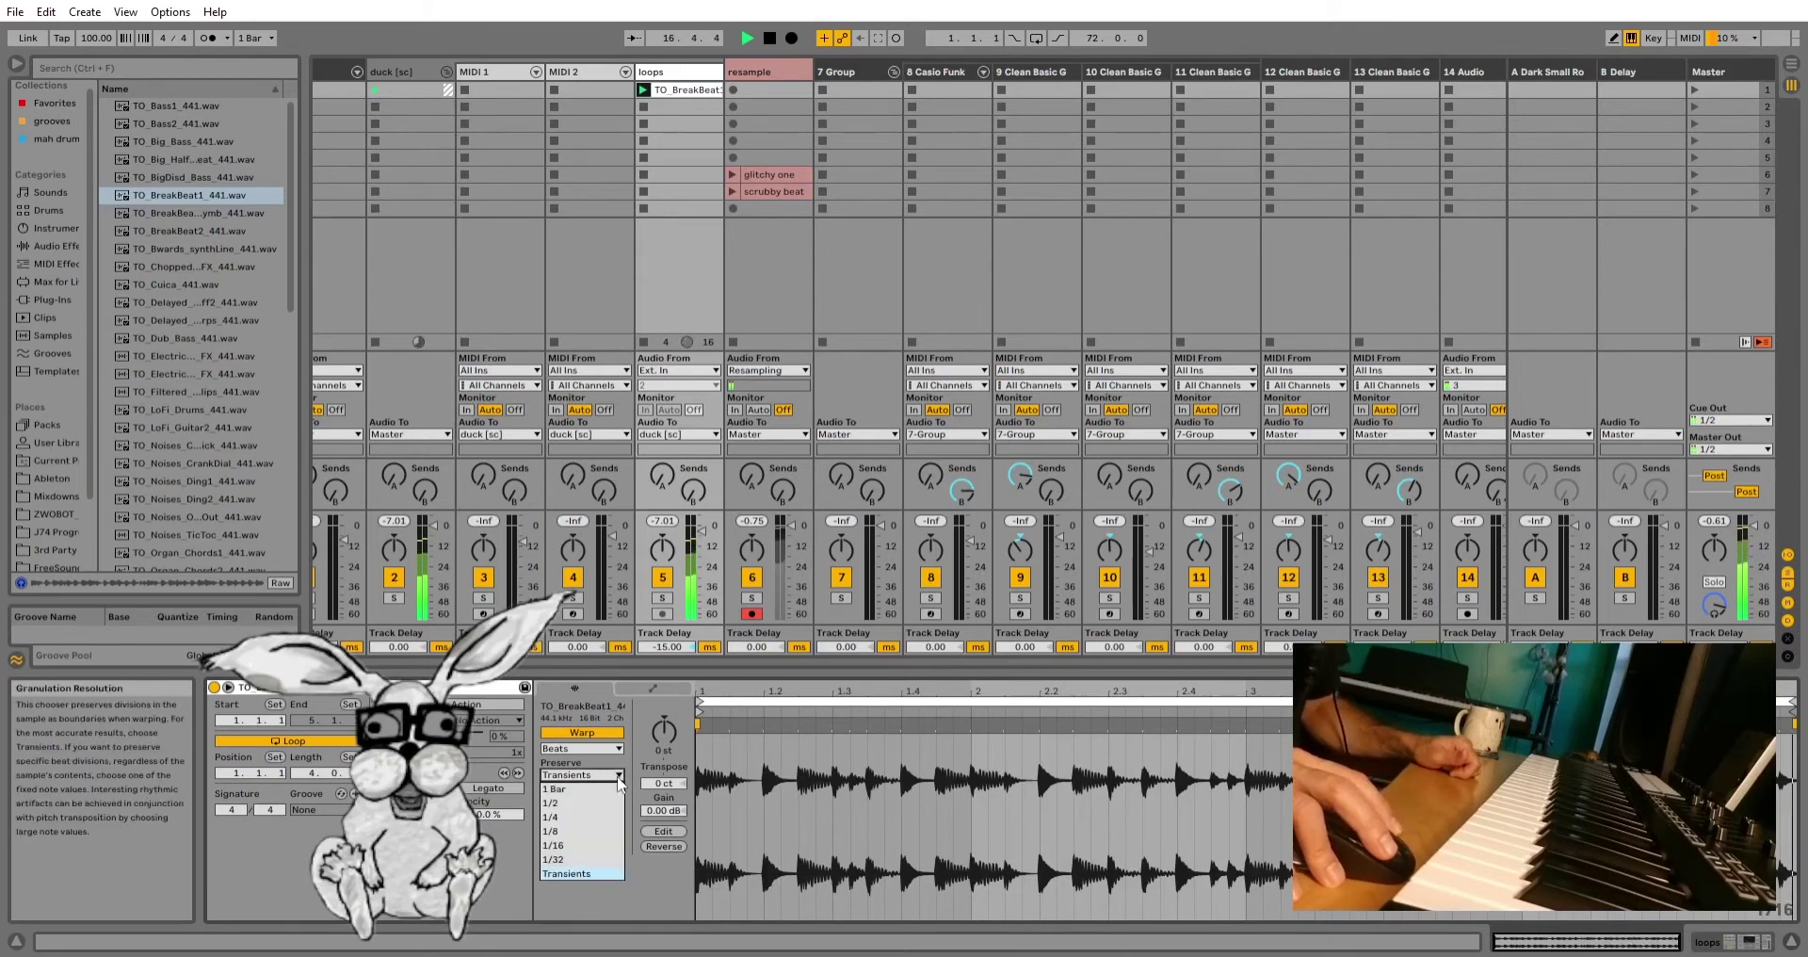
left_click(607, 831)
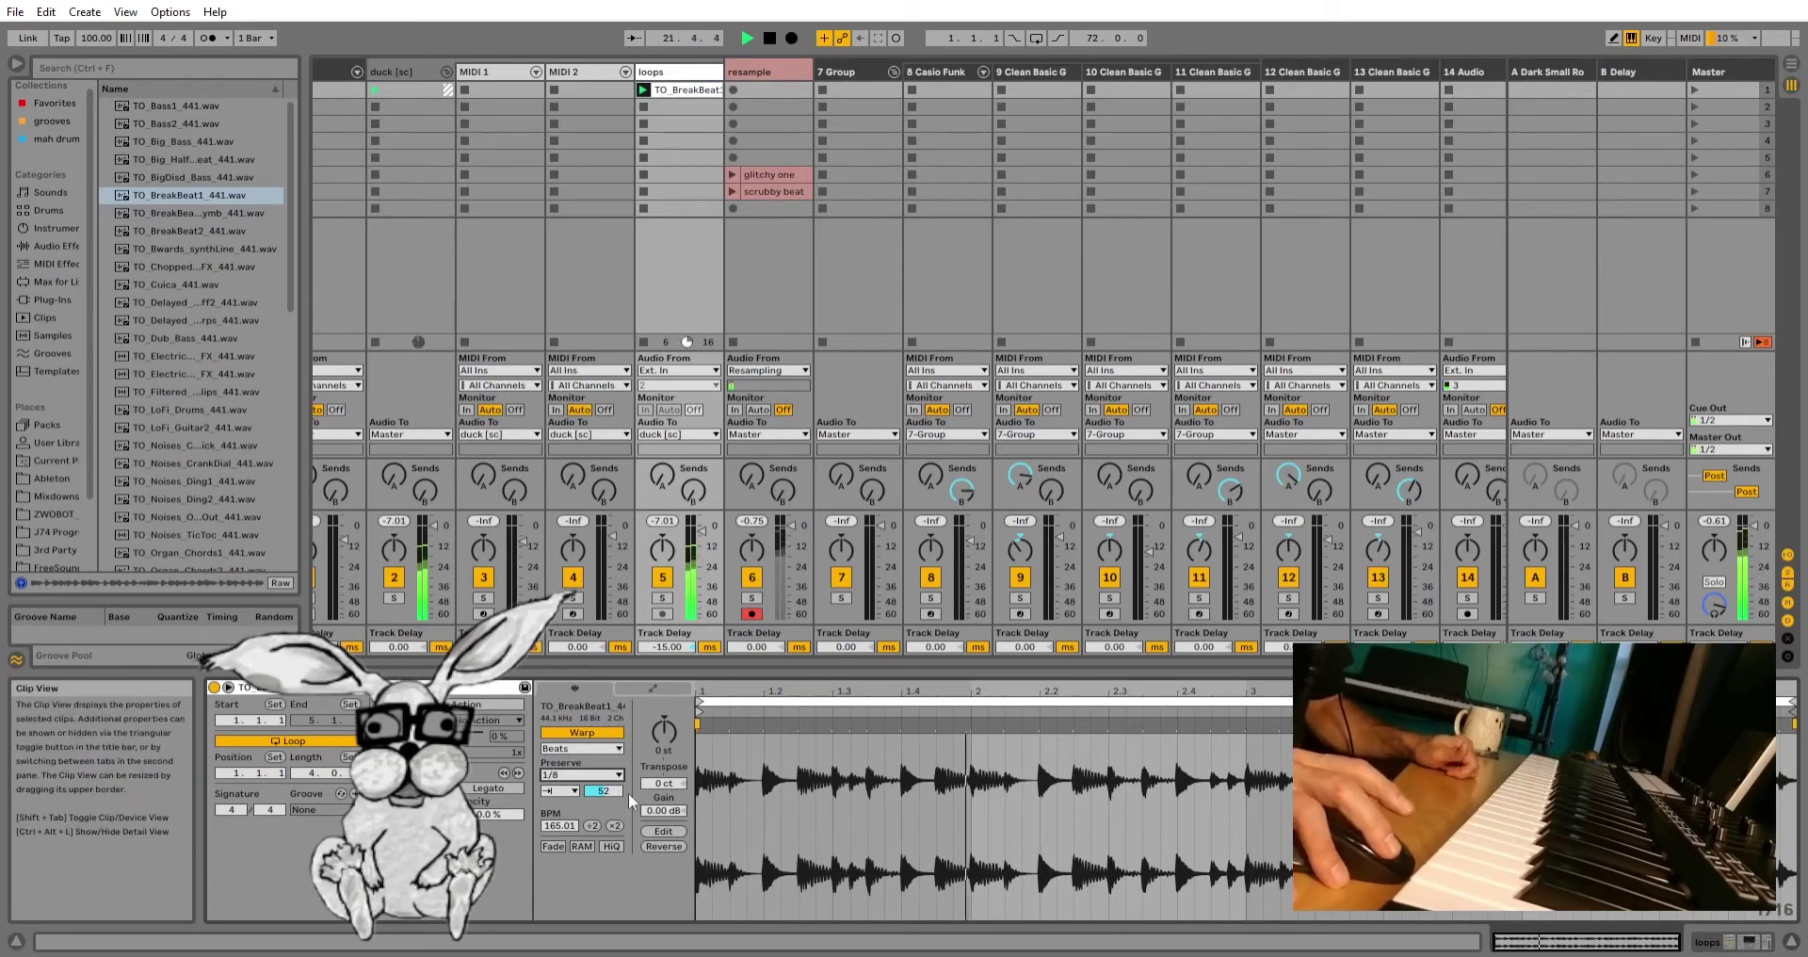
left_click_drag(604, 791, 604, 735)
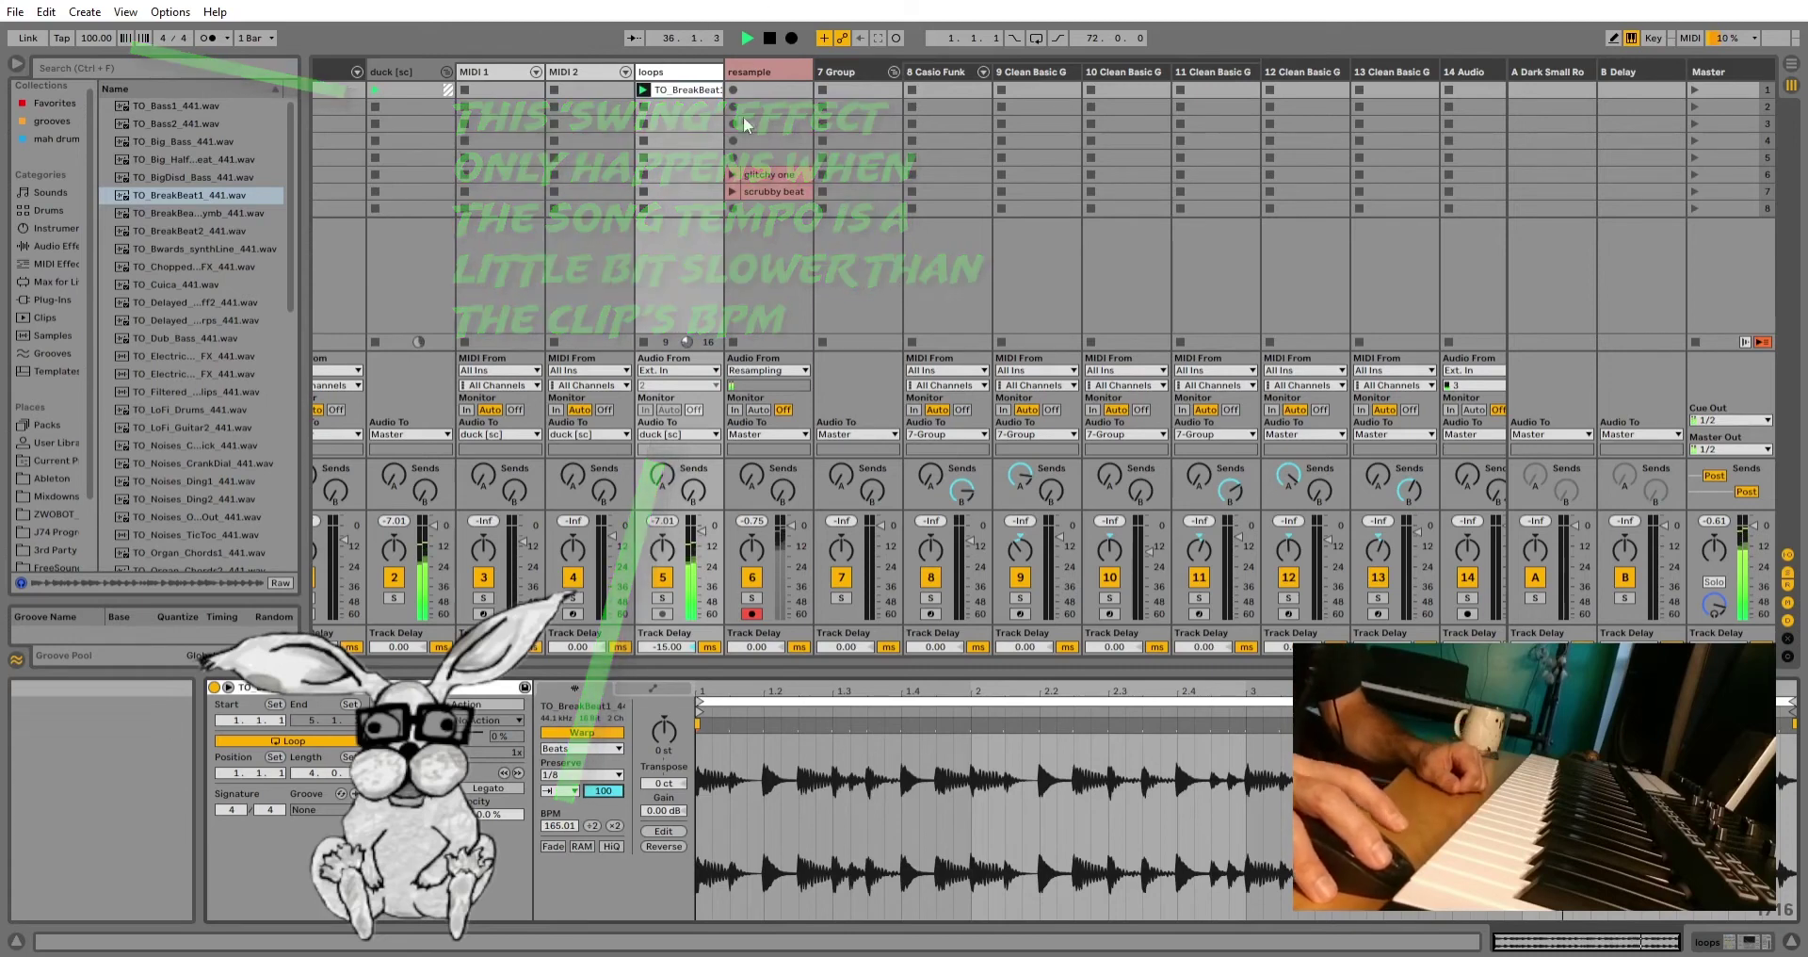
Step: Stop playback, record the reshaped breakbeat into the first slot of the resample track, and stop the recording
left_click(770, 39)
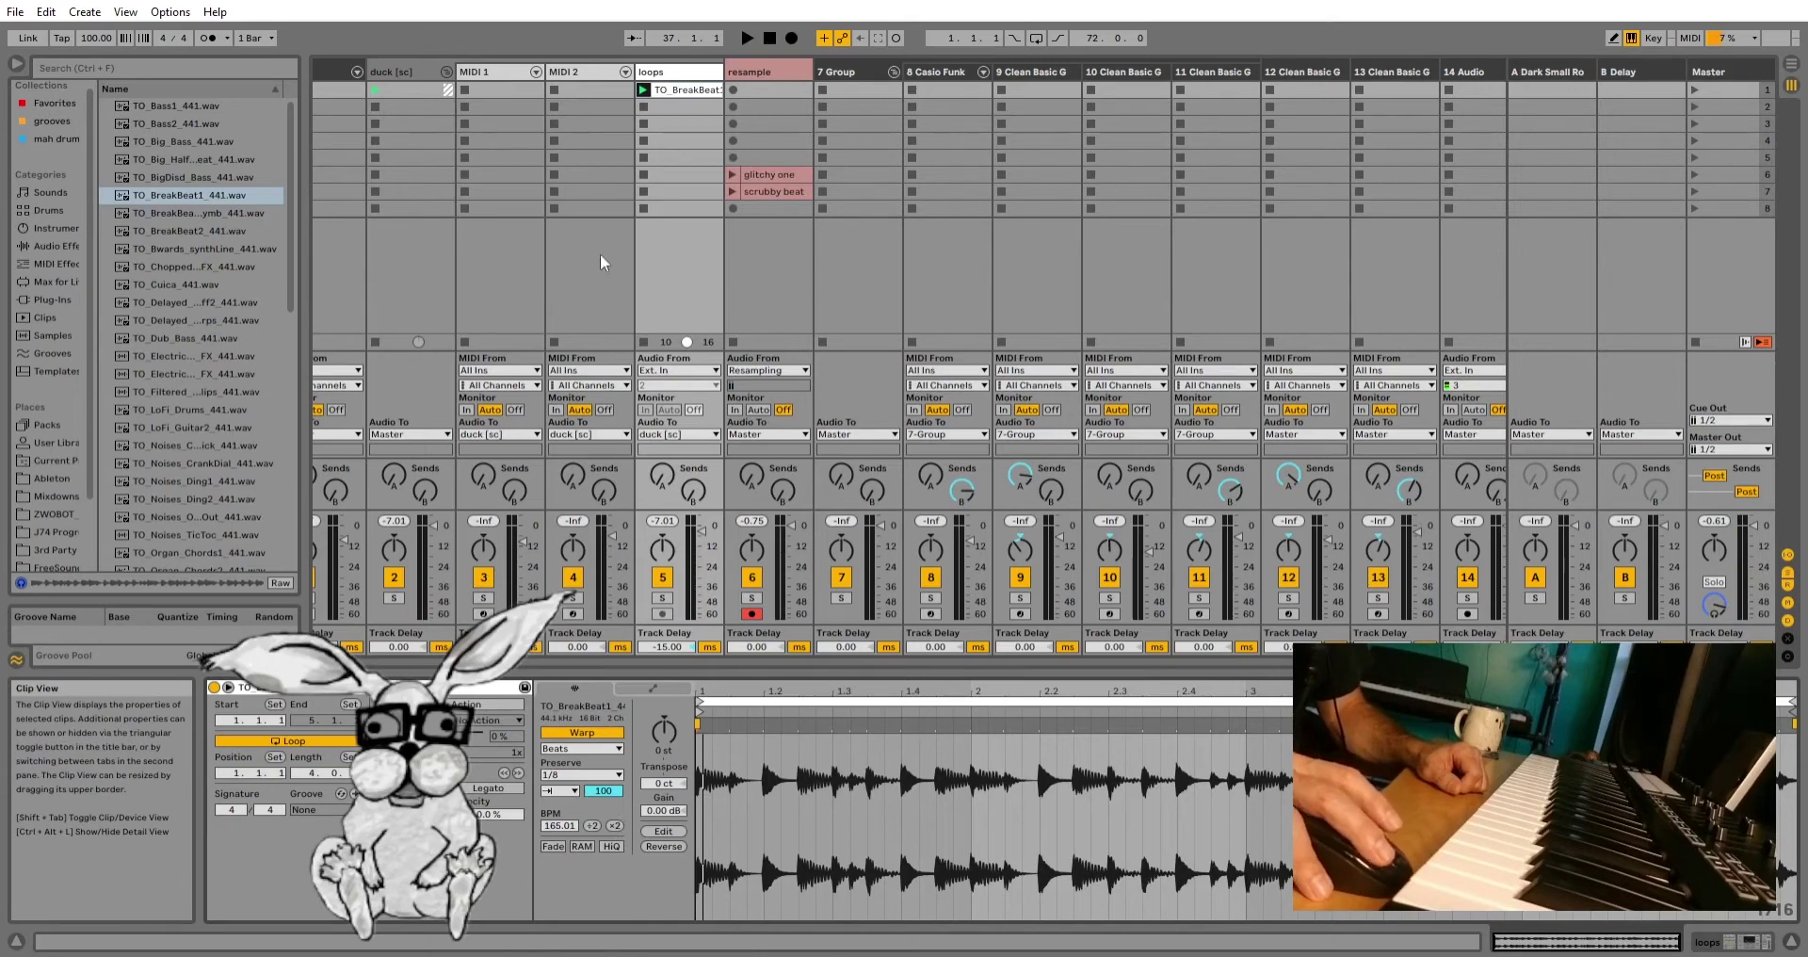
left_click(734, 89)
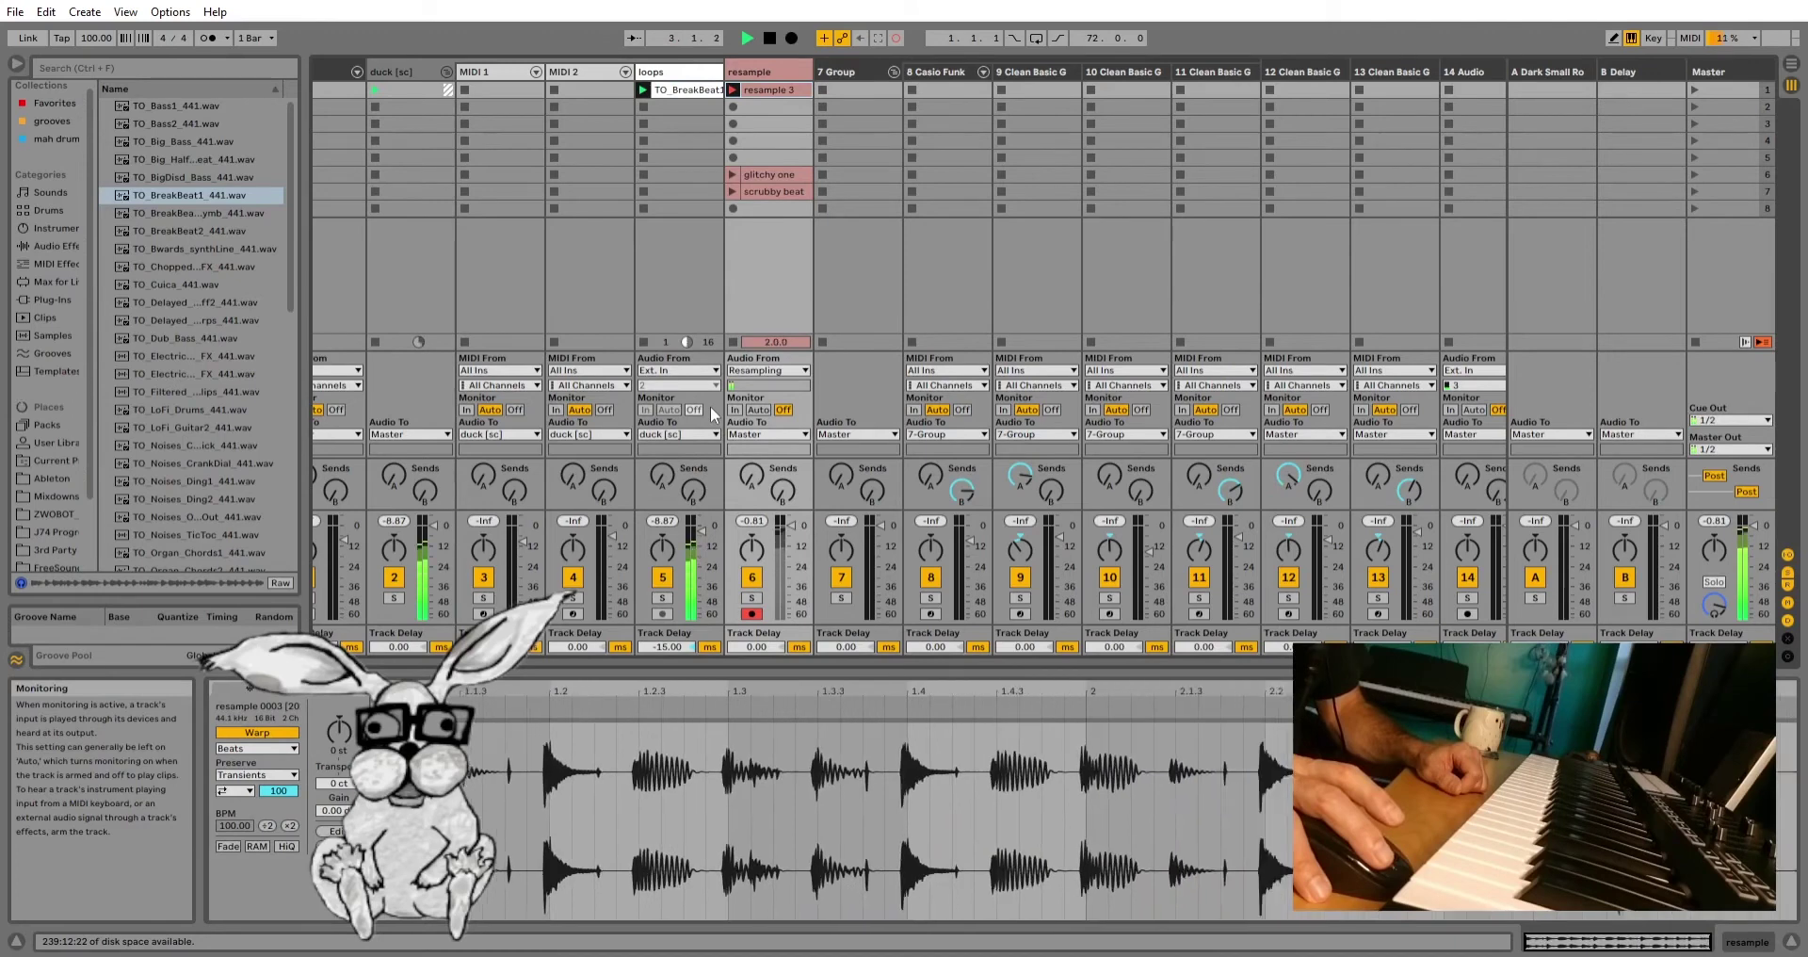
left_click(772, 38)
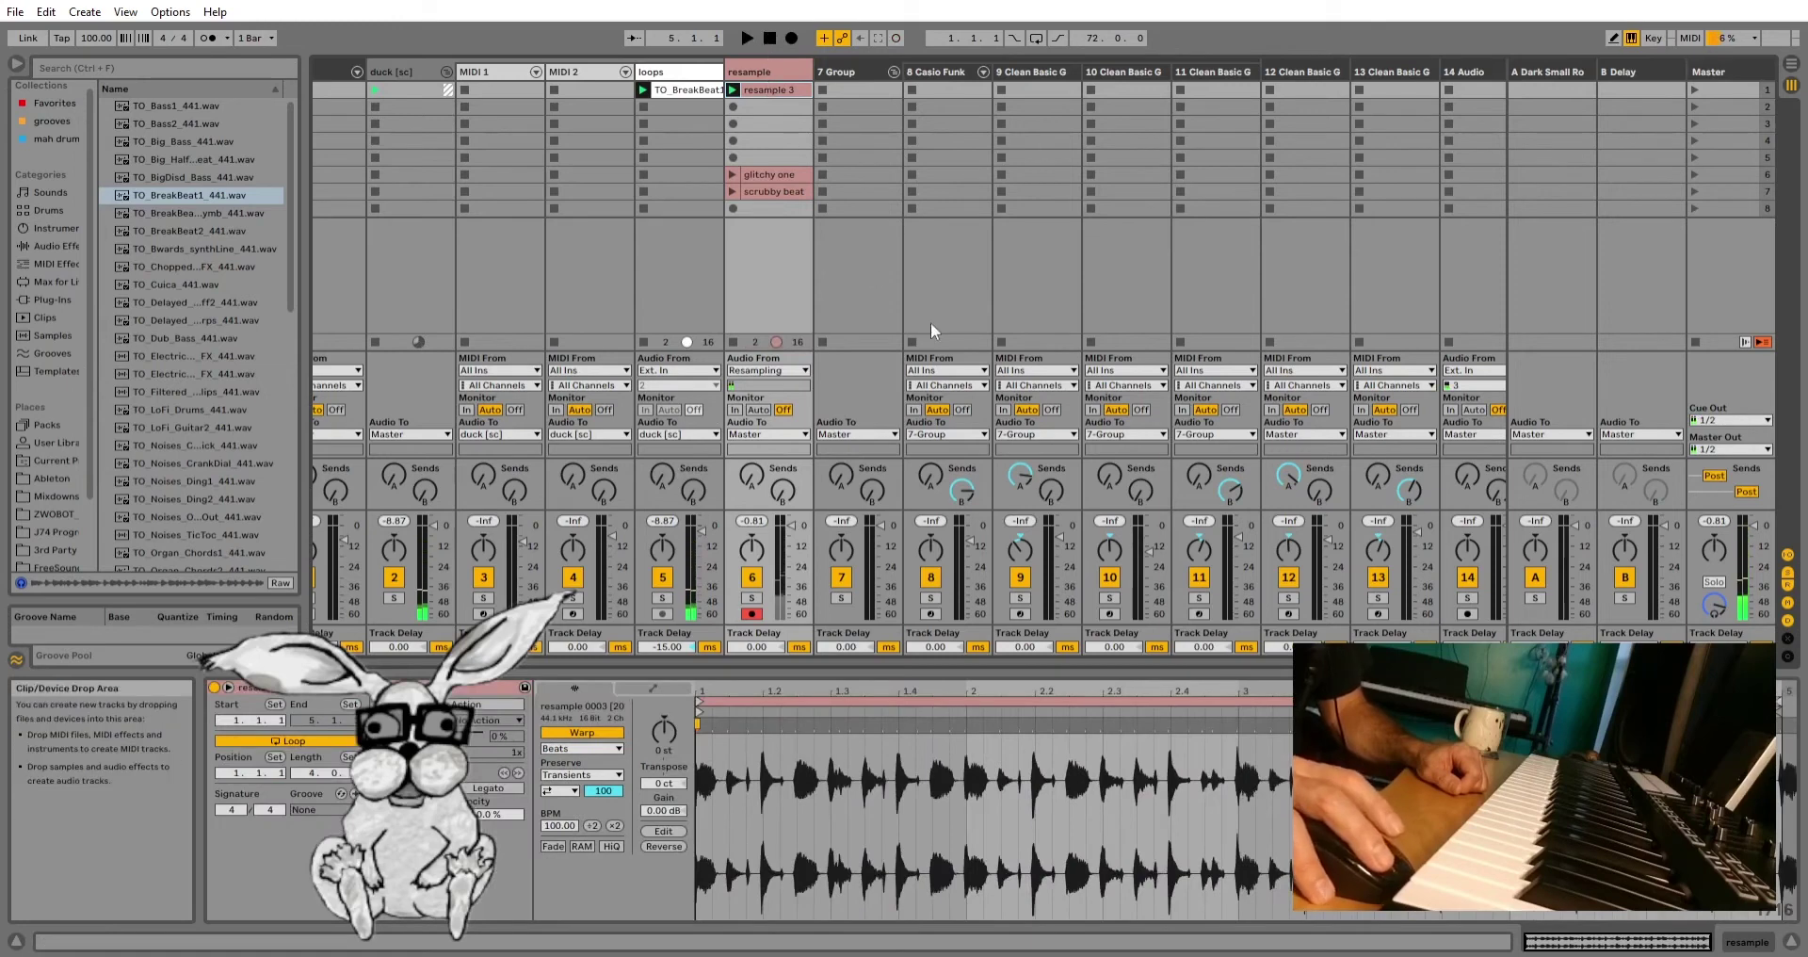
Step: Rename the new recording "swang" and move it to the fifth slot, directly above "glitchy one"
right_click(789, 83)
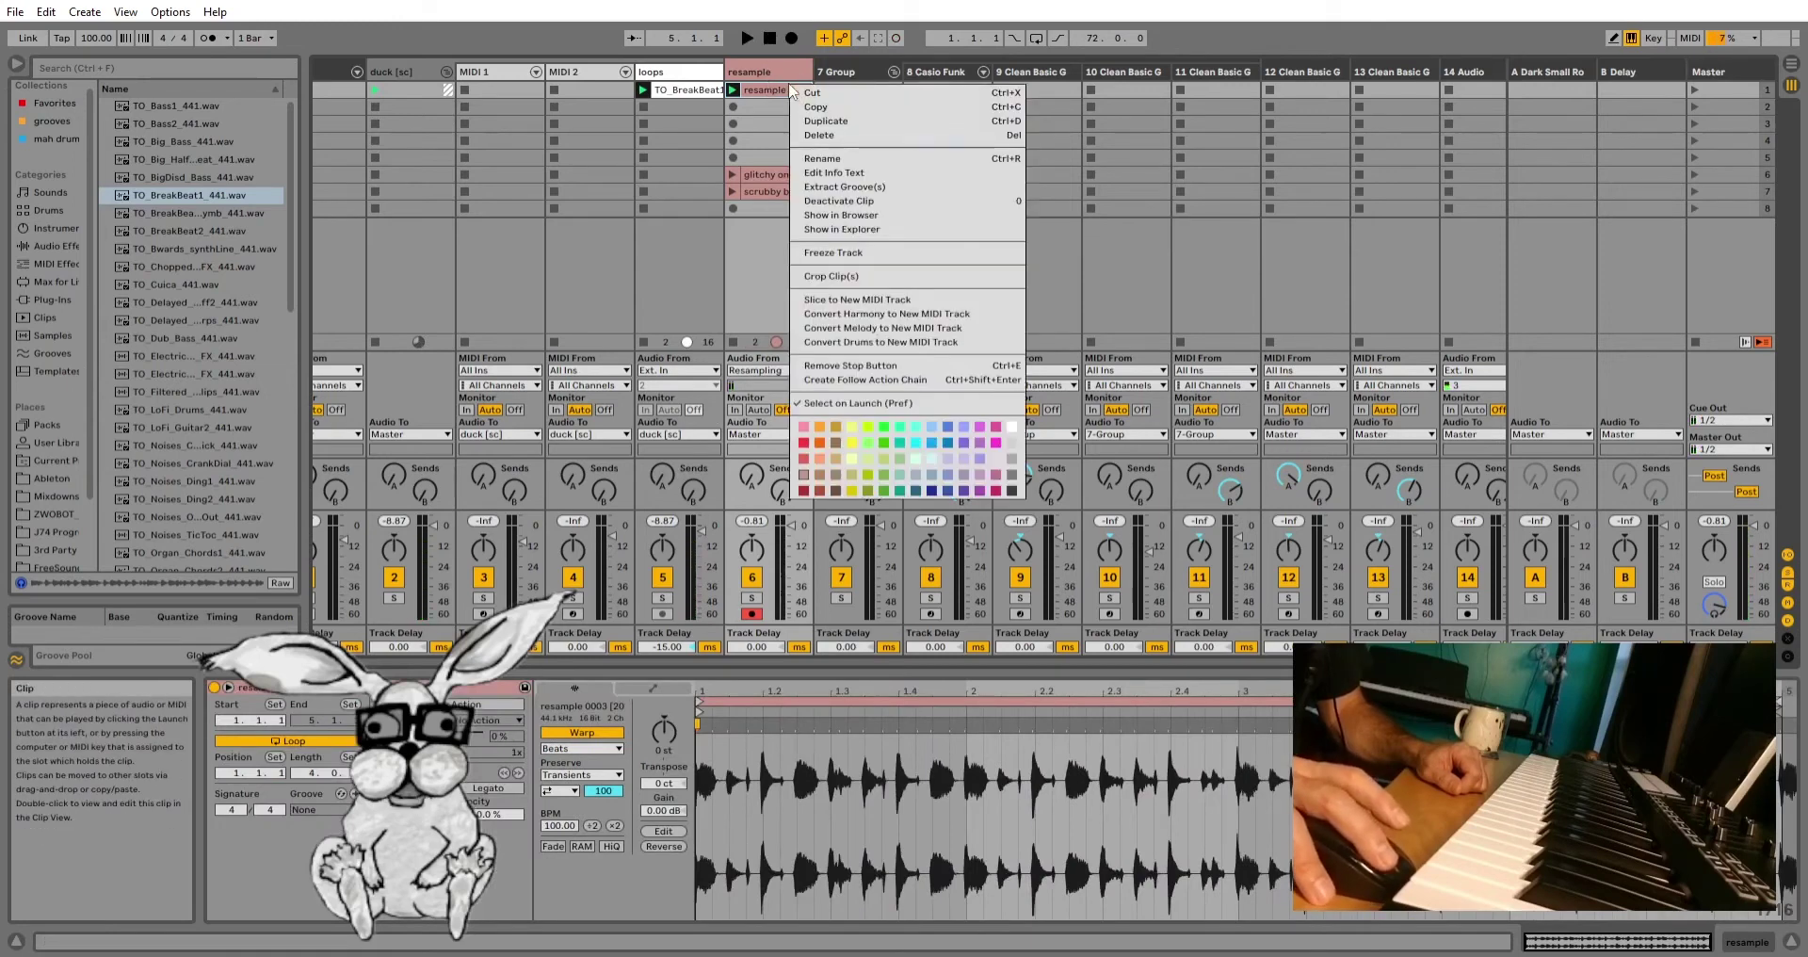
left_click(807, 160)
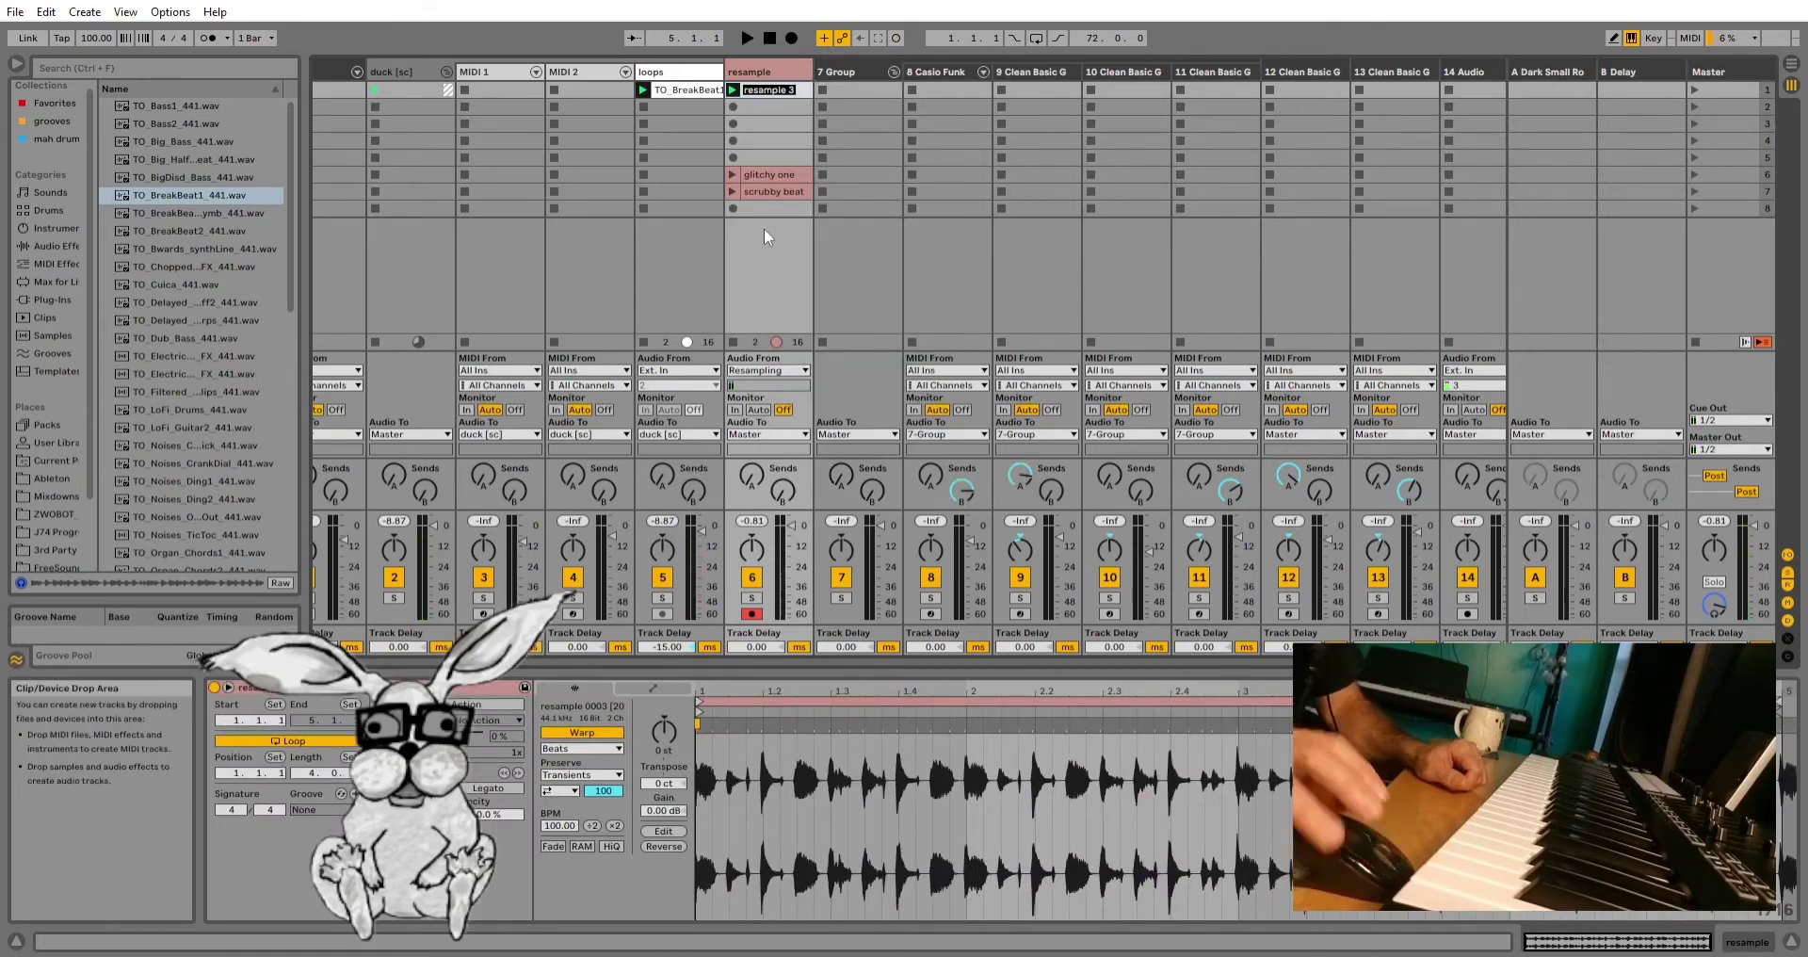
type("s")
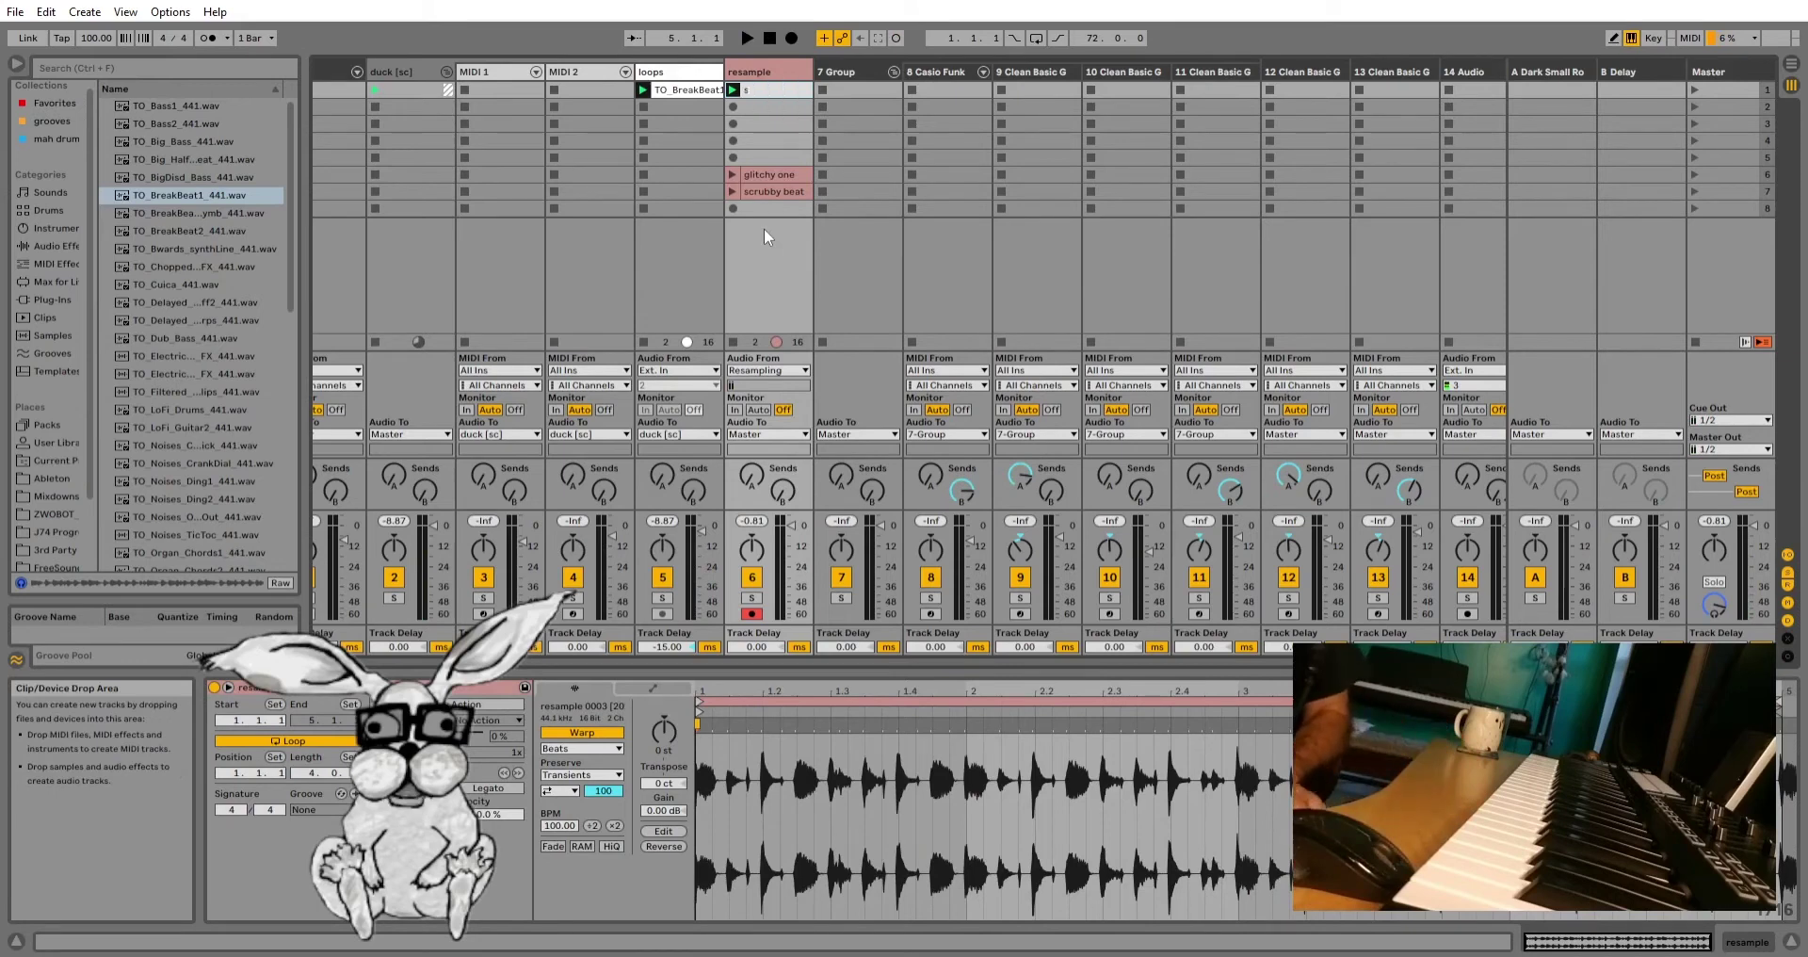
type("wing")
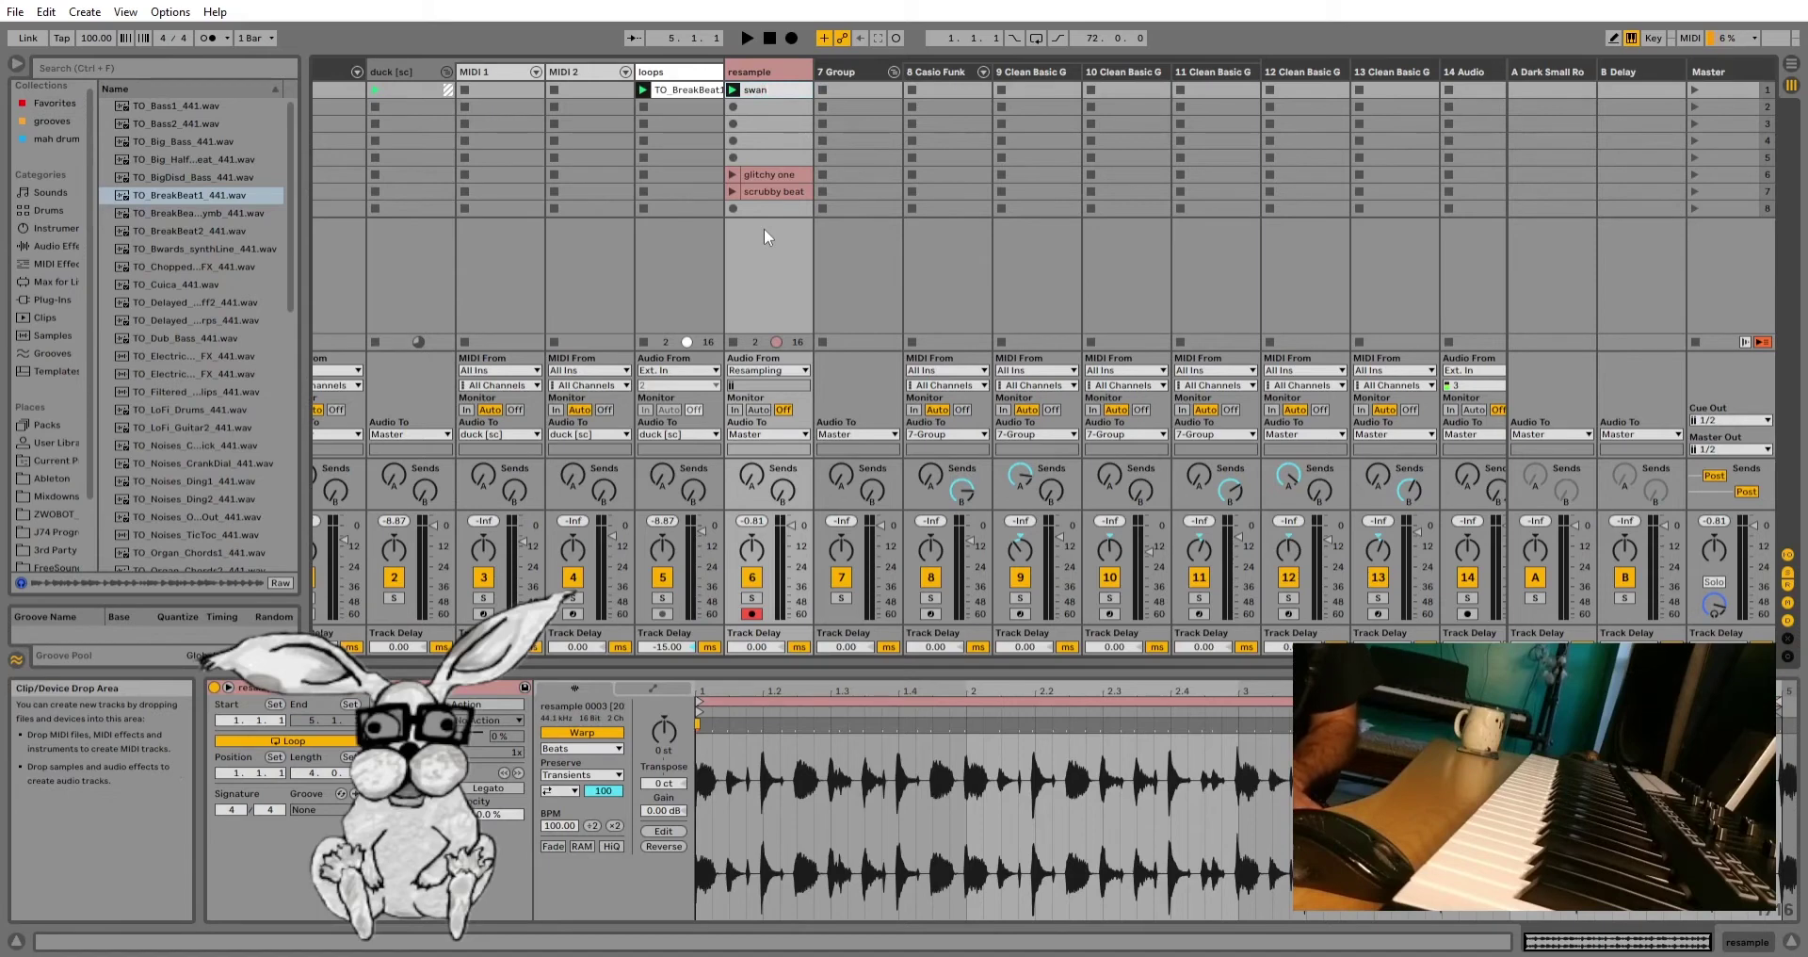
type("g")
key("Return")
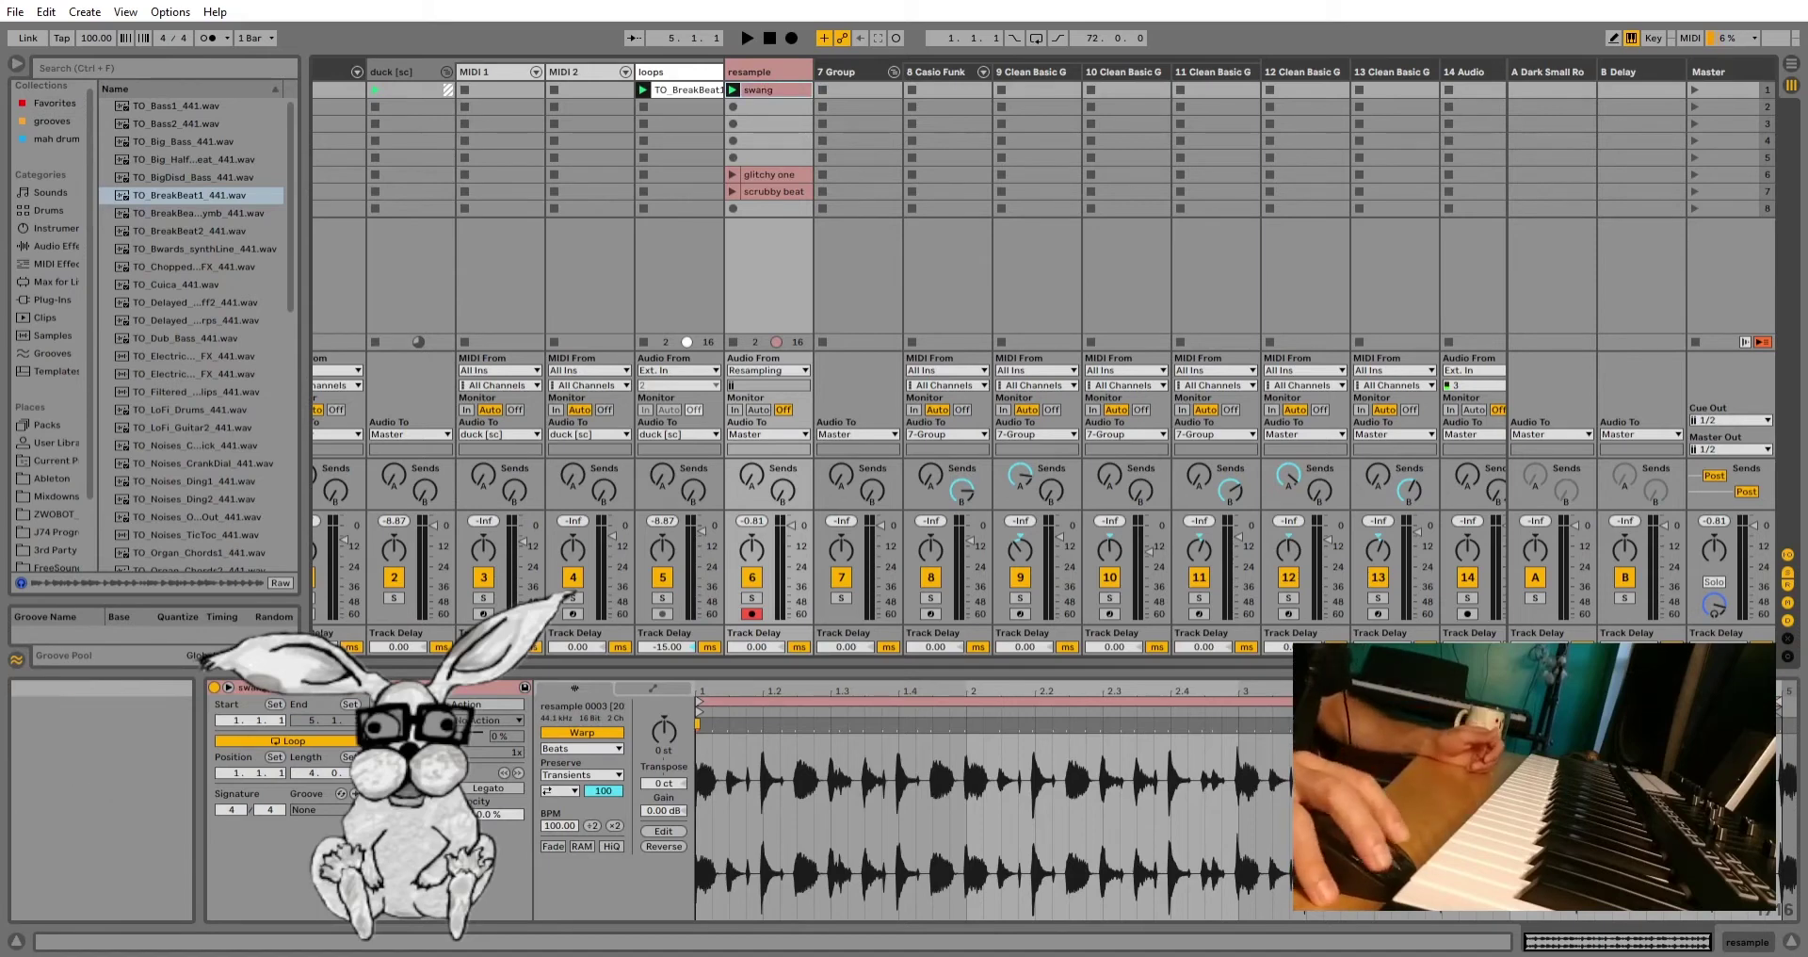
left_click_drag(793, 89, 756, 166)
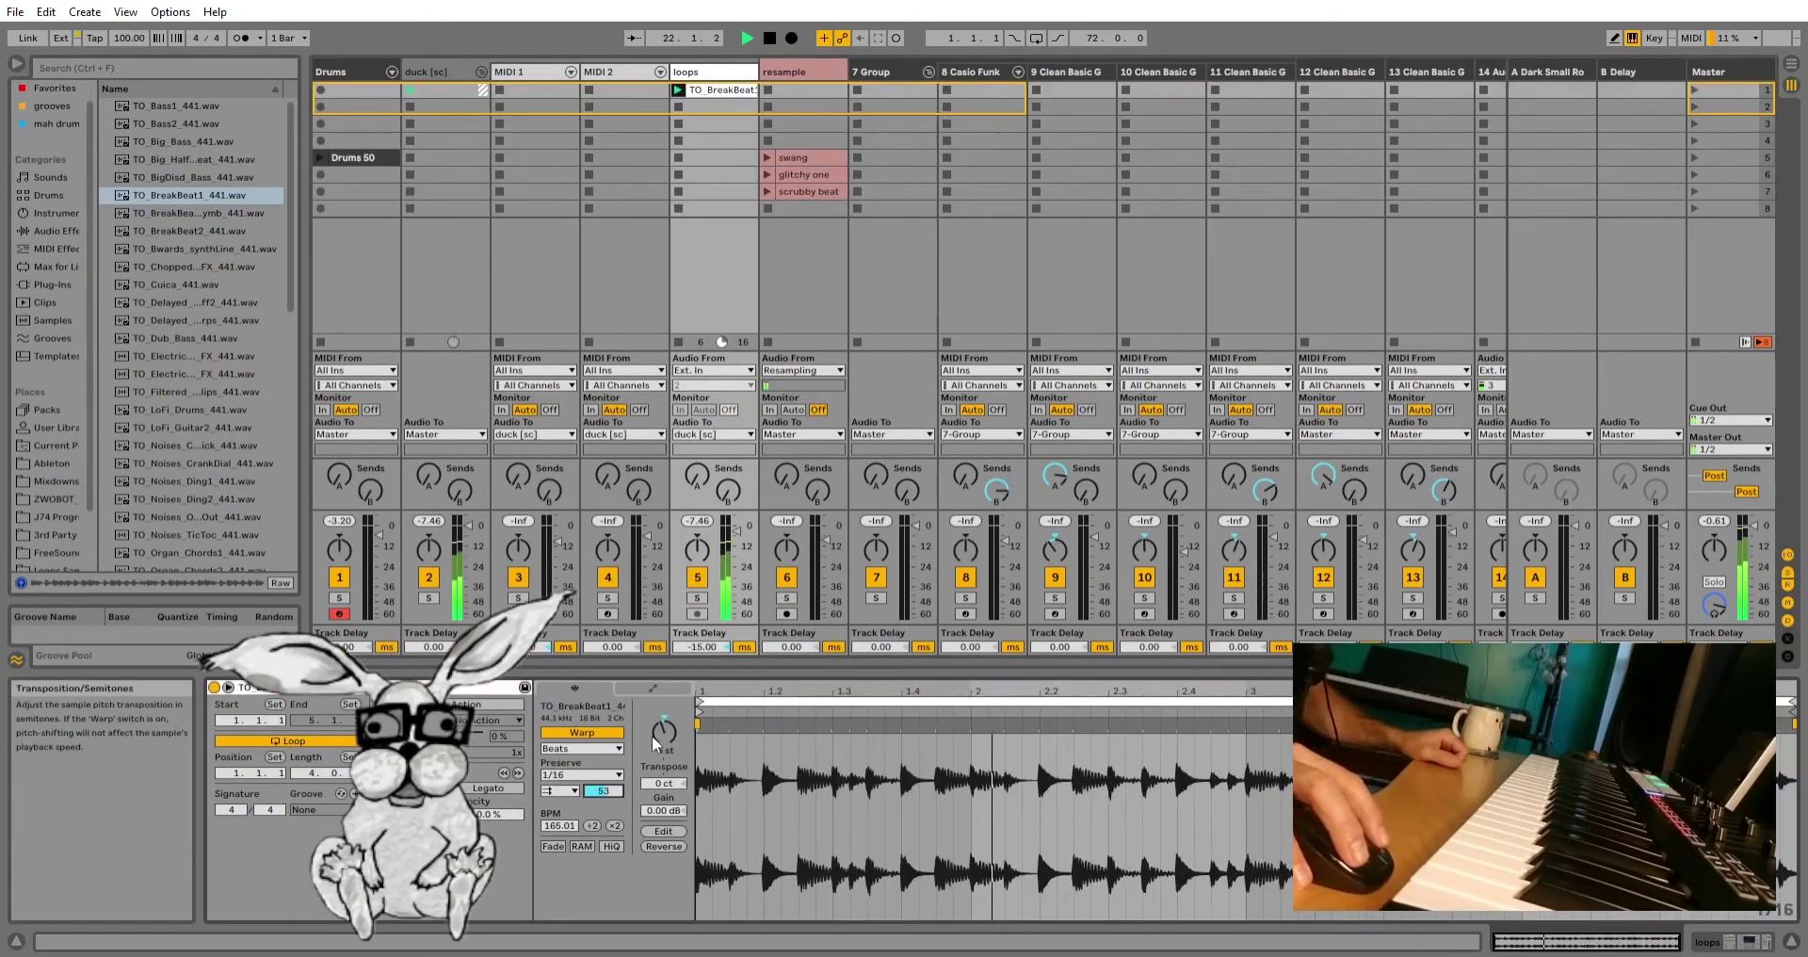
Step: Try different transpositions on the playing breakbeat clip, settling on 12 semitones, and stop playback
left_click_drag(664, 730, 664, 716)
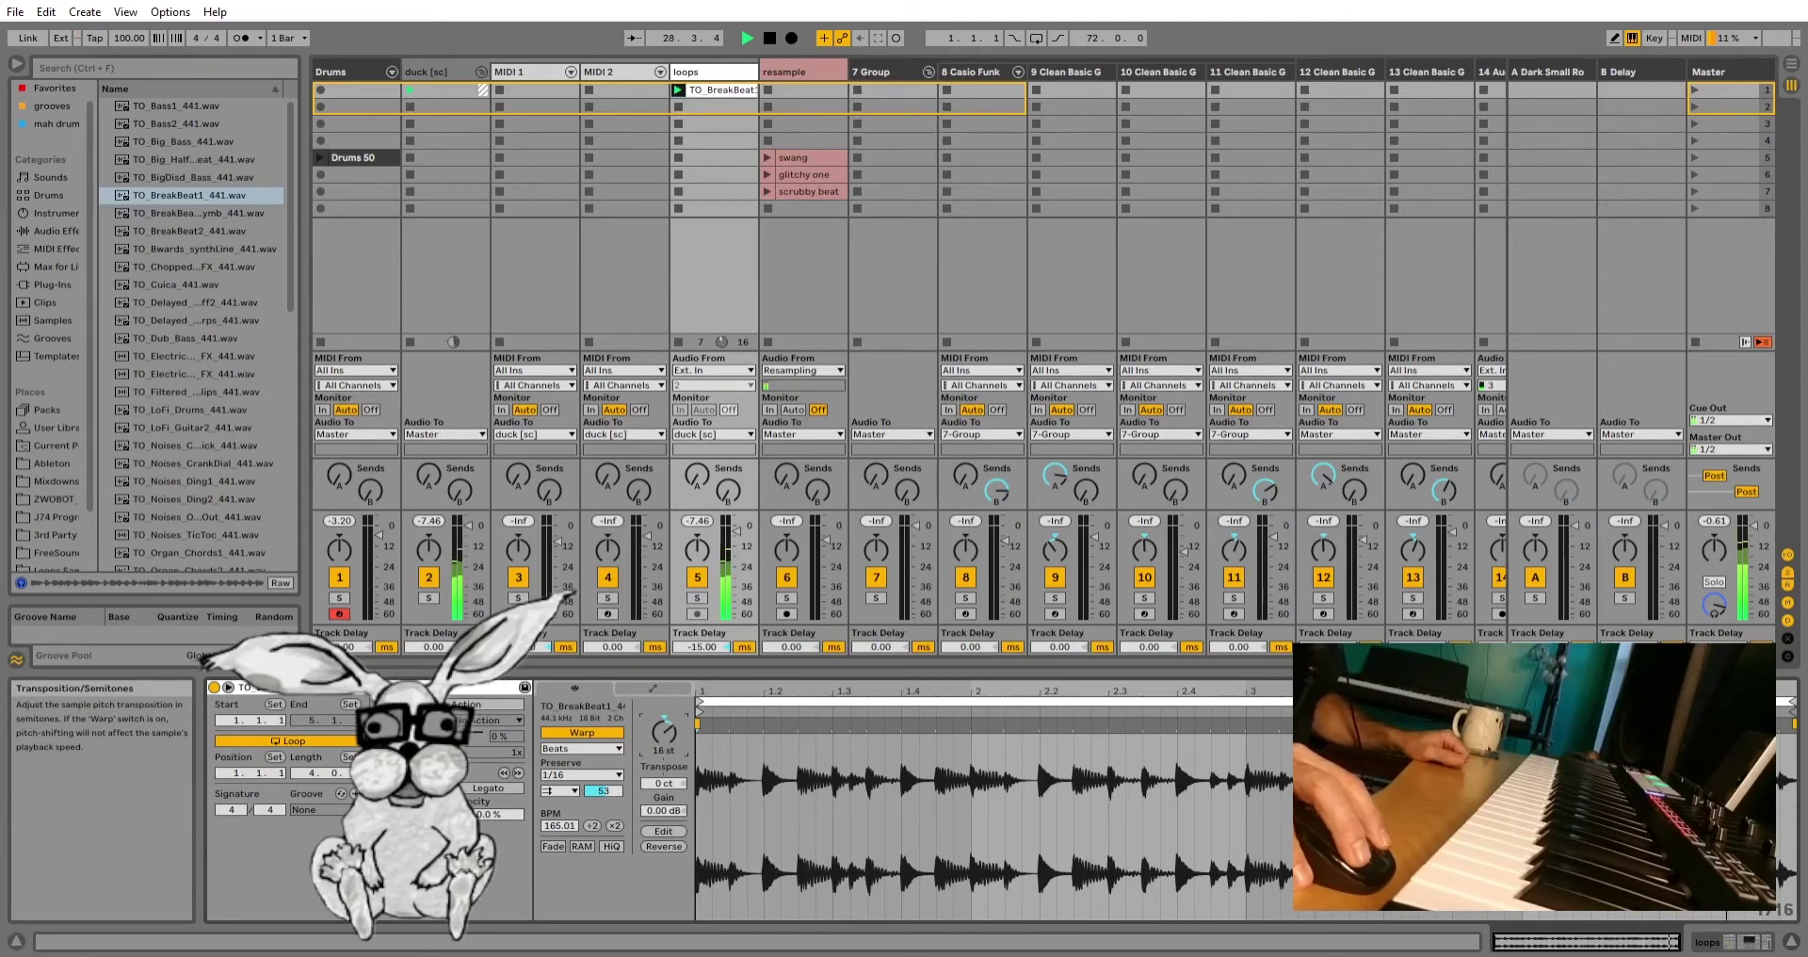
left_click_drag(664, 731, 664, 718)
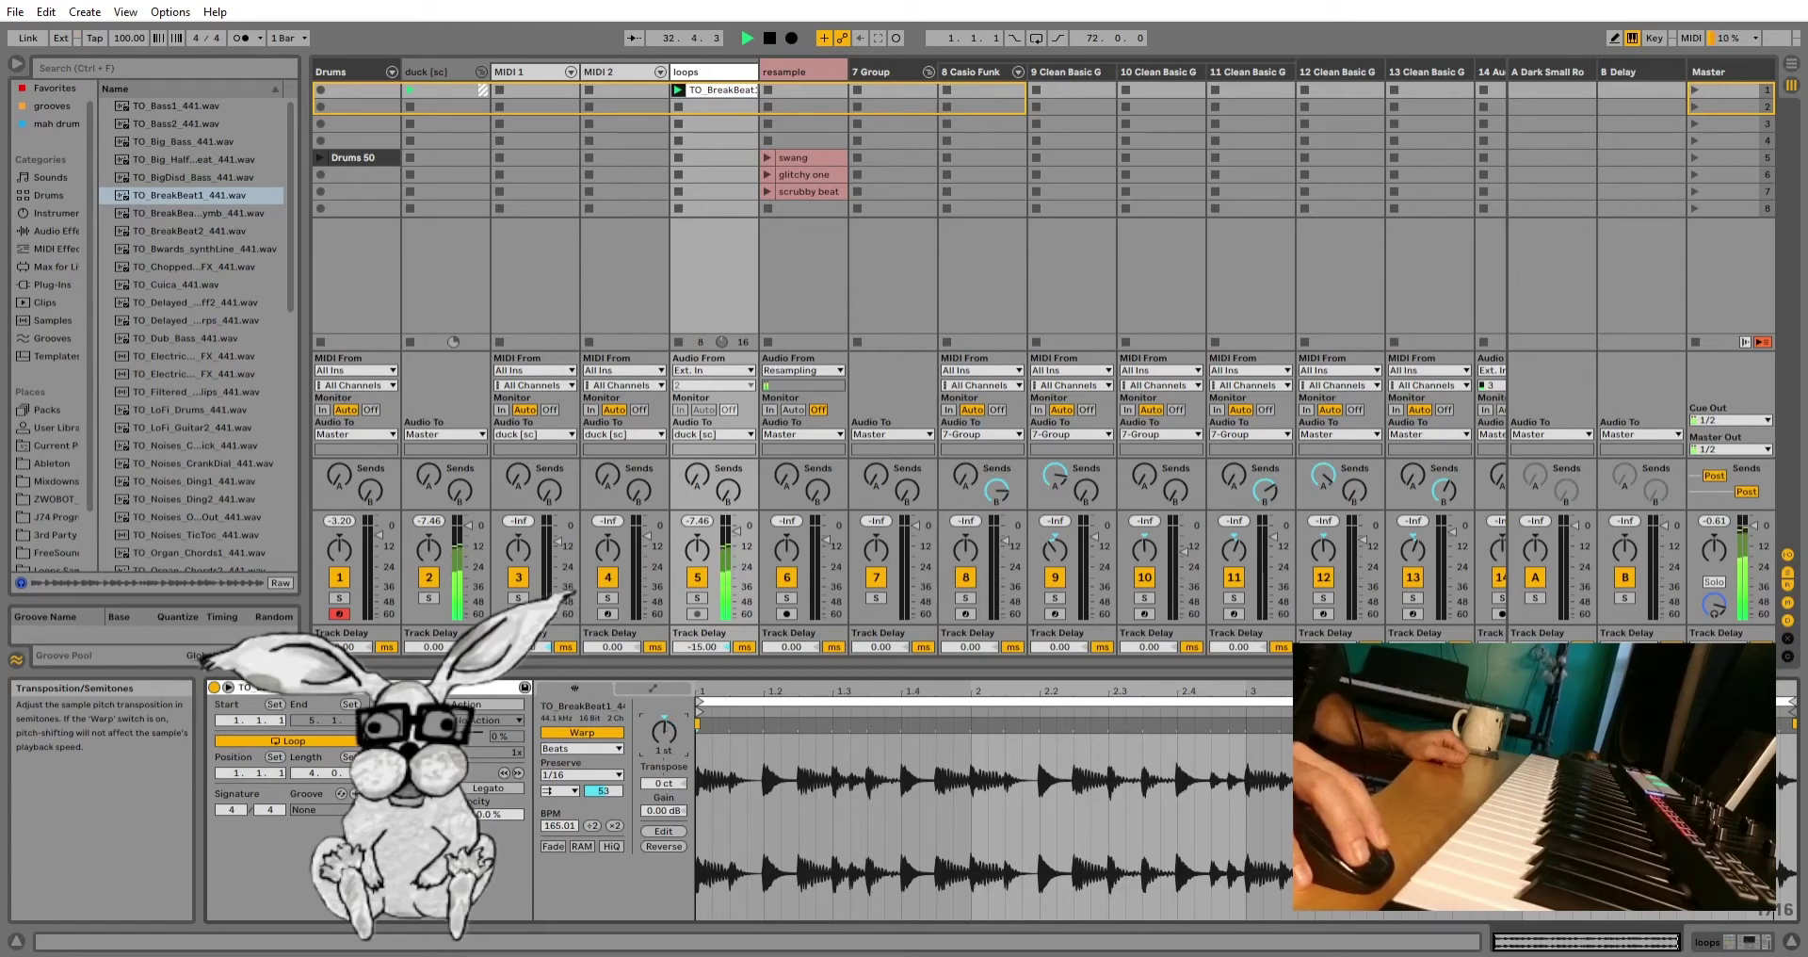
left_click_drag(664, 730, 664, 710)
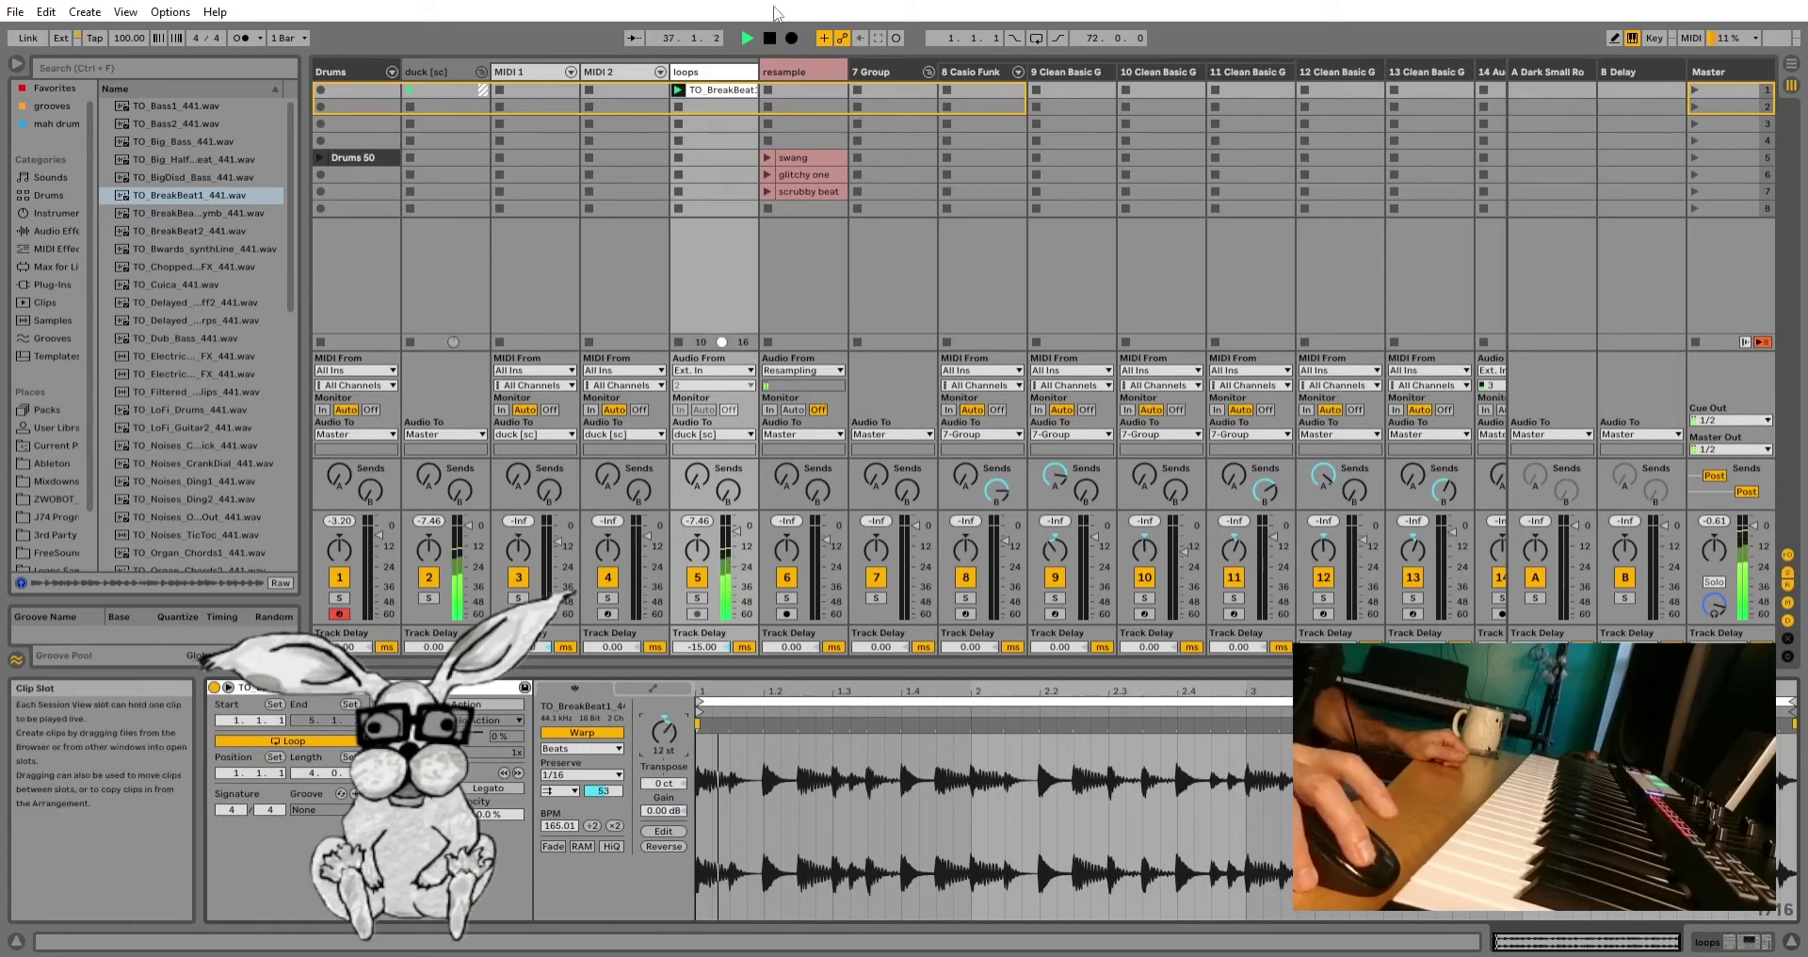
left_click(771, 38)
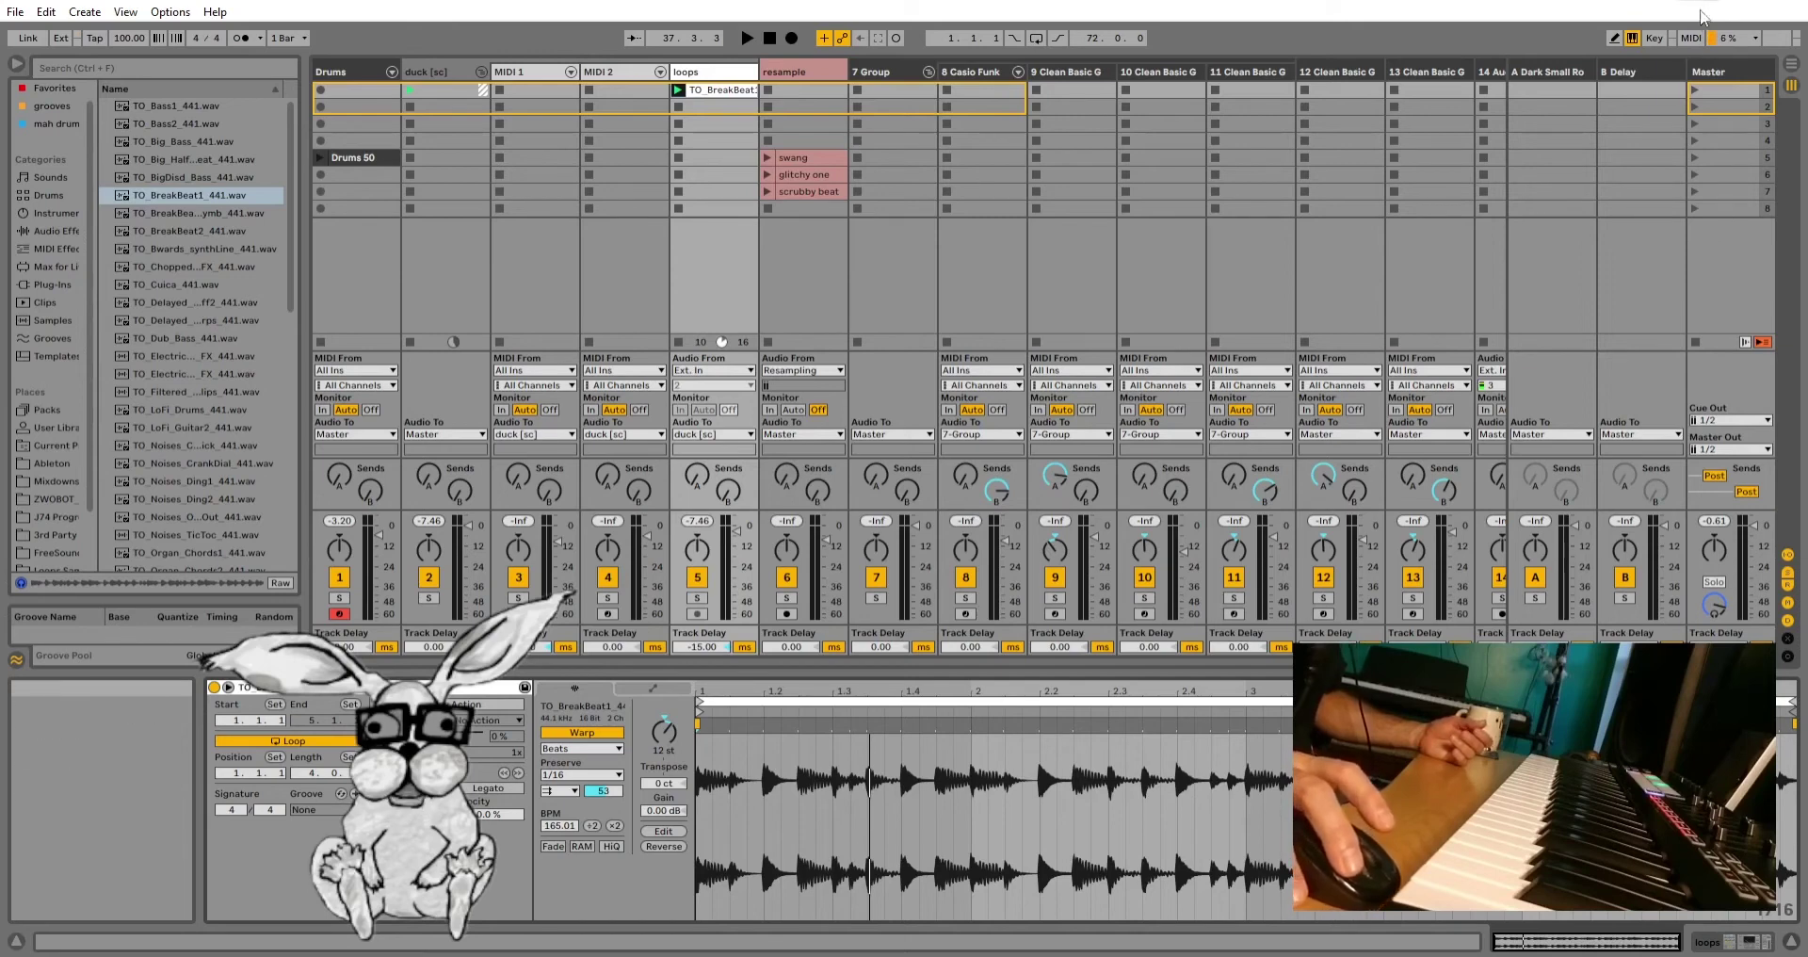
Step: MIDI-map the breakbeat clip's Transpose control to the hardware knob sending CC 28 on channel 16
left_click(1686, 37)
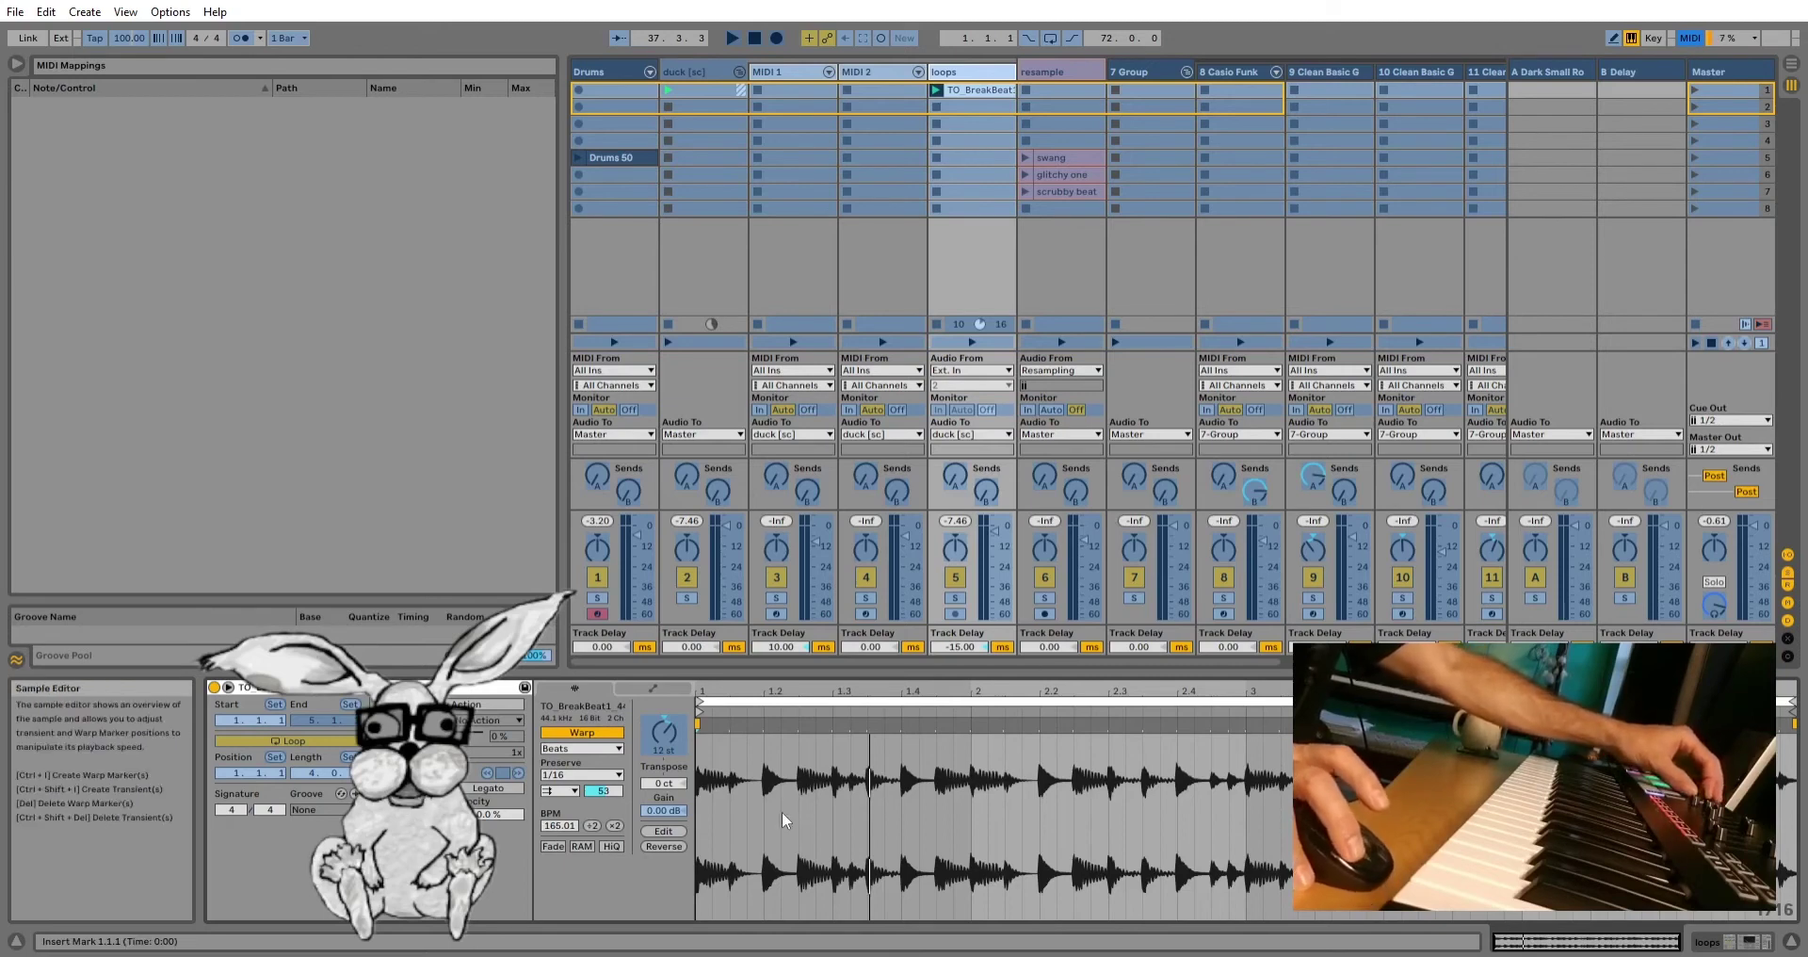
left_click(659, 734)
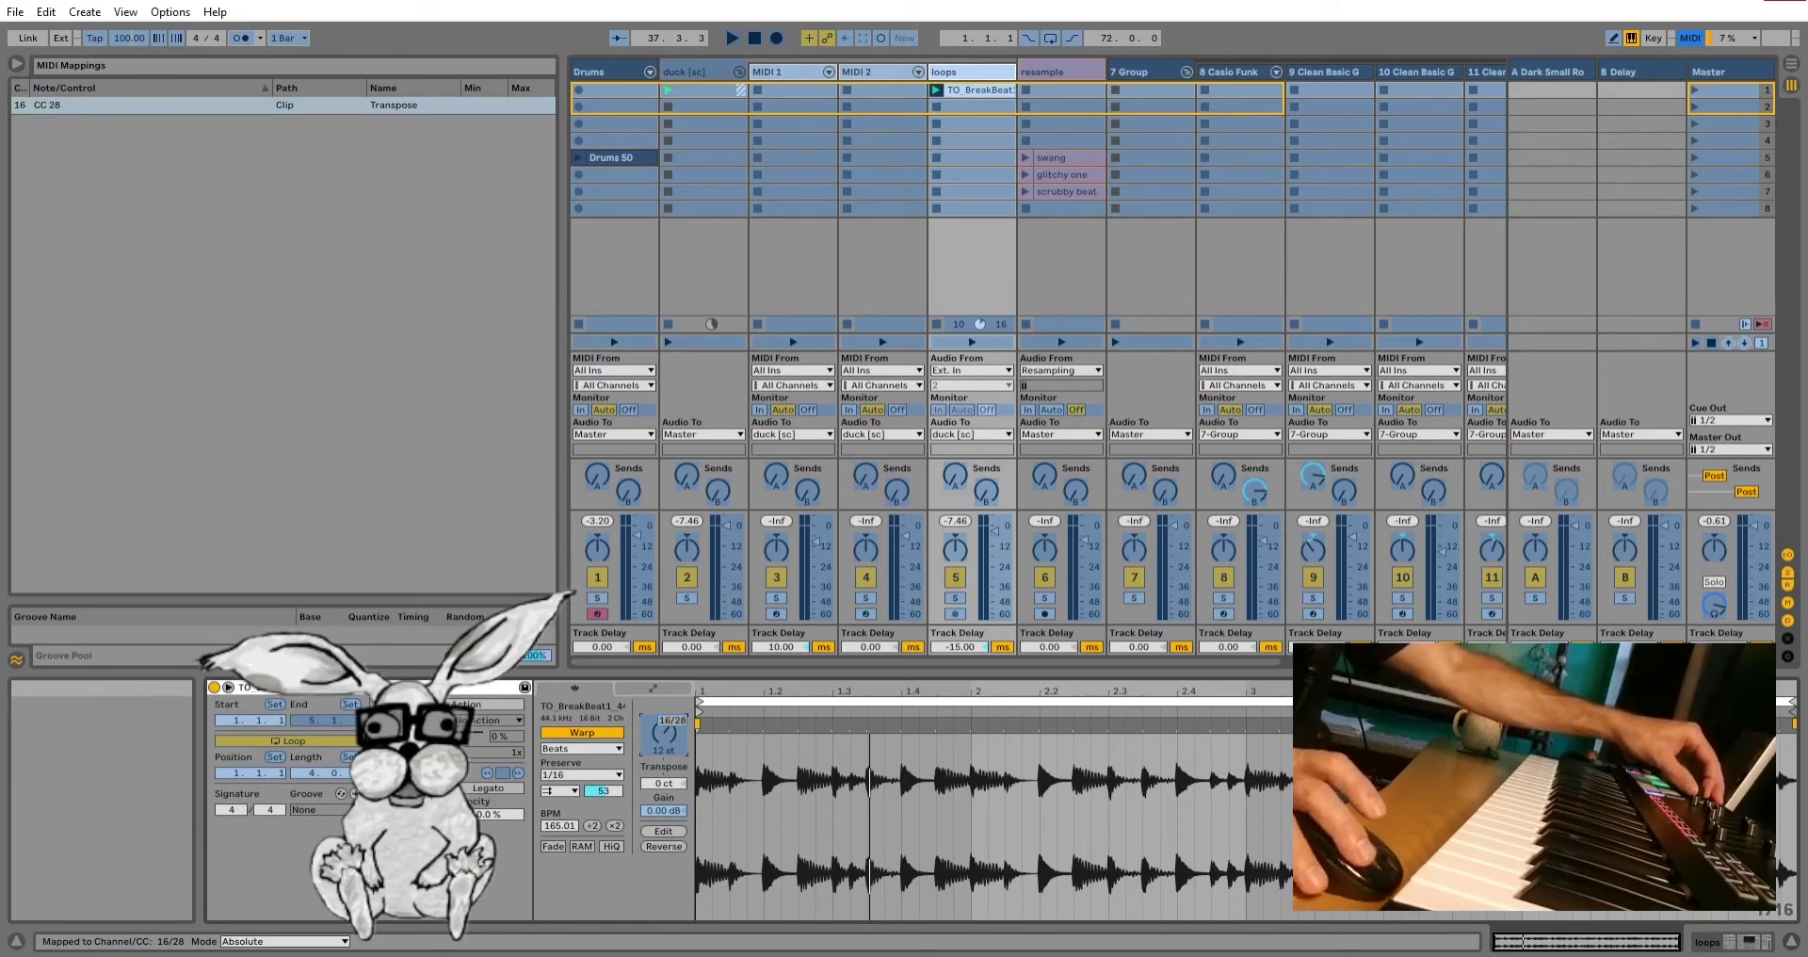
left_click(1691, 37)
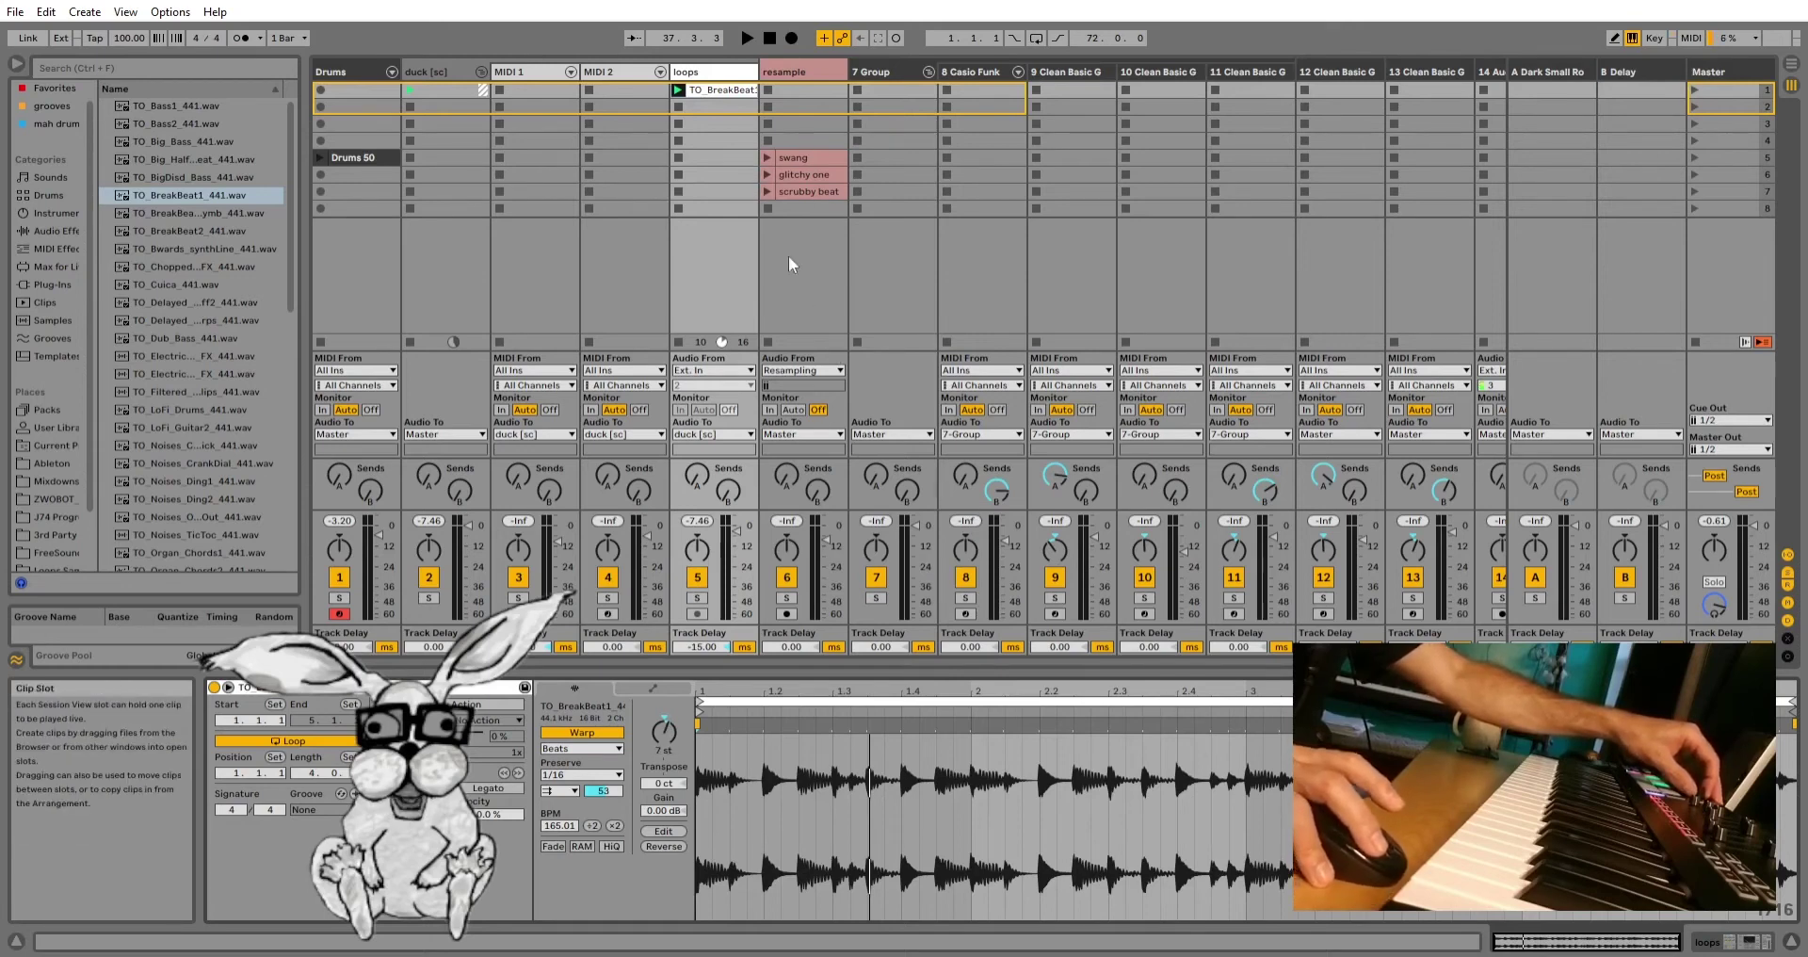
Step: Arm the resample track, record the breakbeat into its first slot while varying the transposition, and stop playback
left_click(786, 613)
left_click(763, 96)
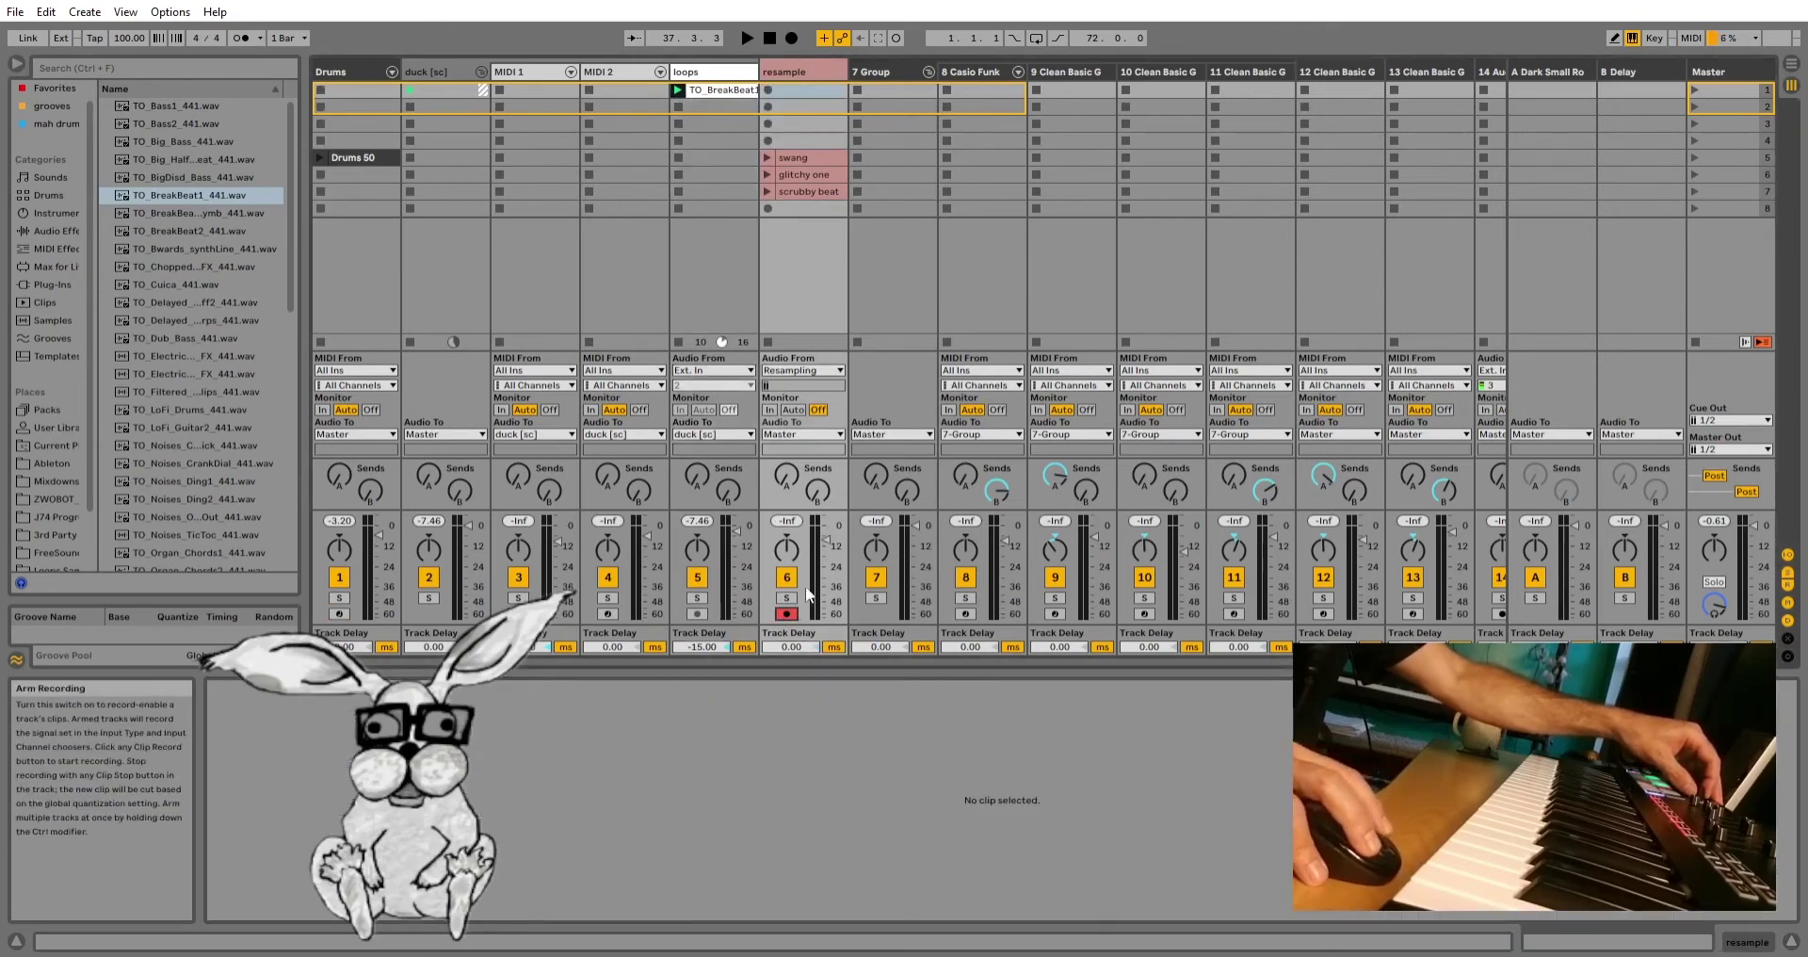
left_click(770, 89)
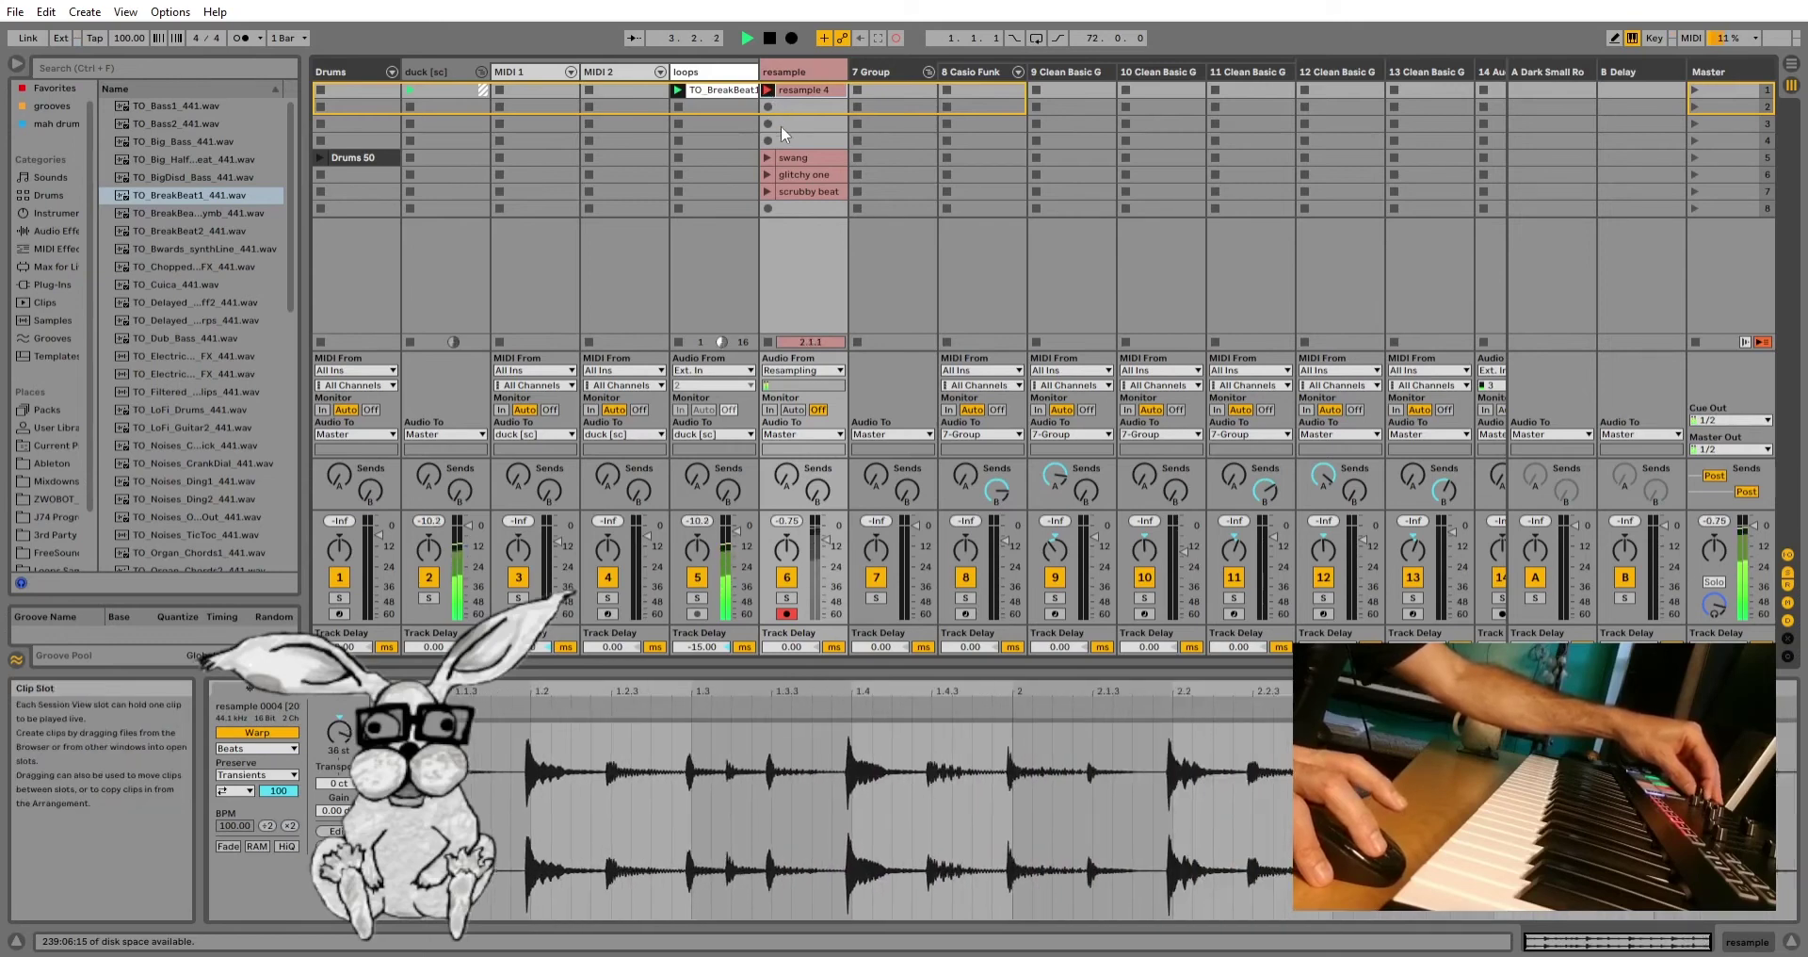
left_click(721, 73)
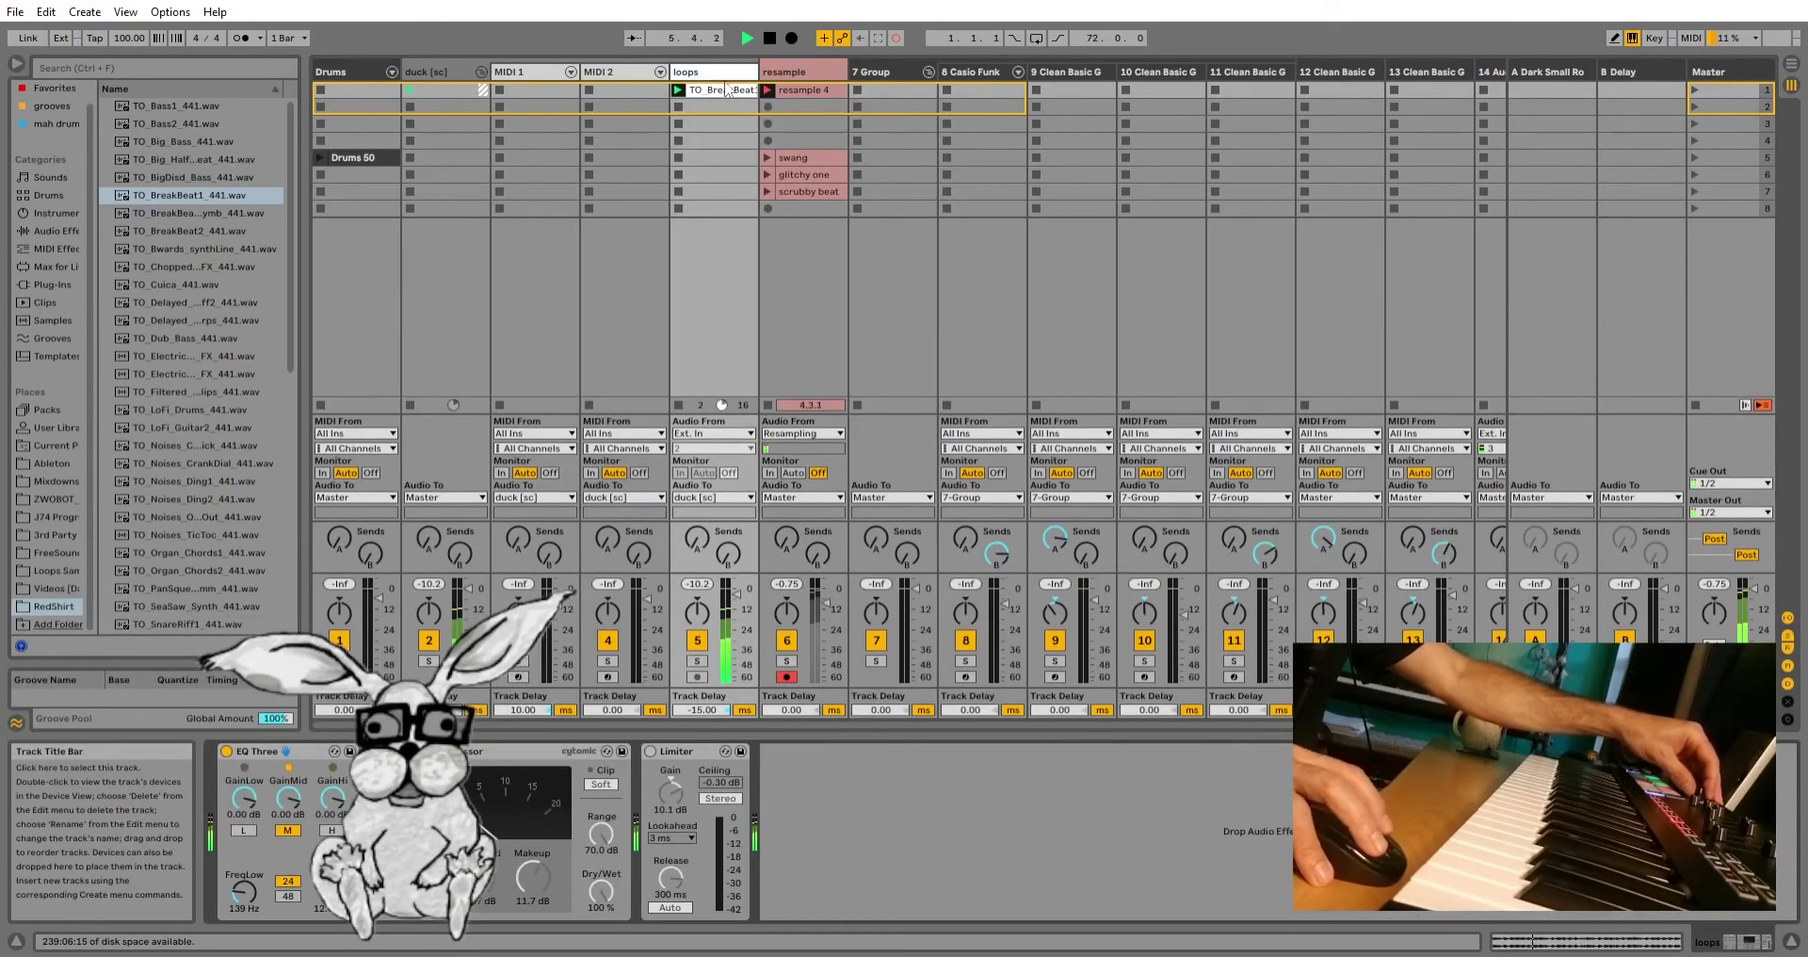
double_click(727, 90)
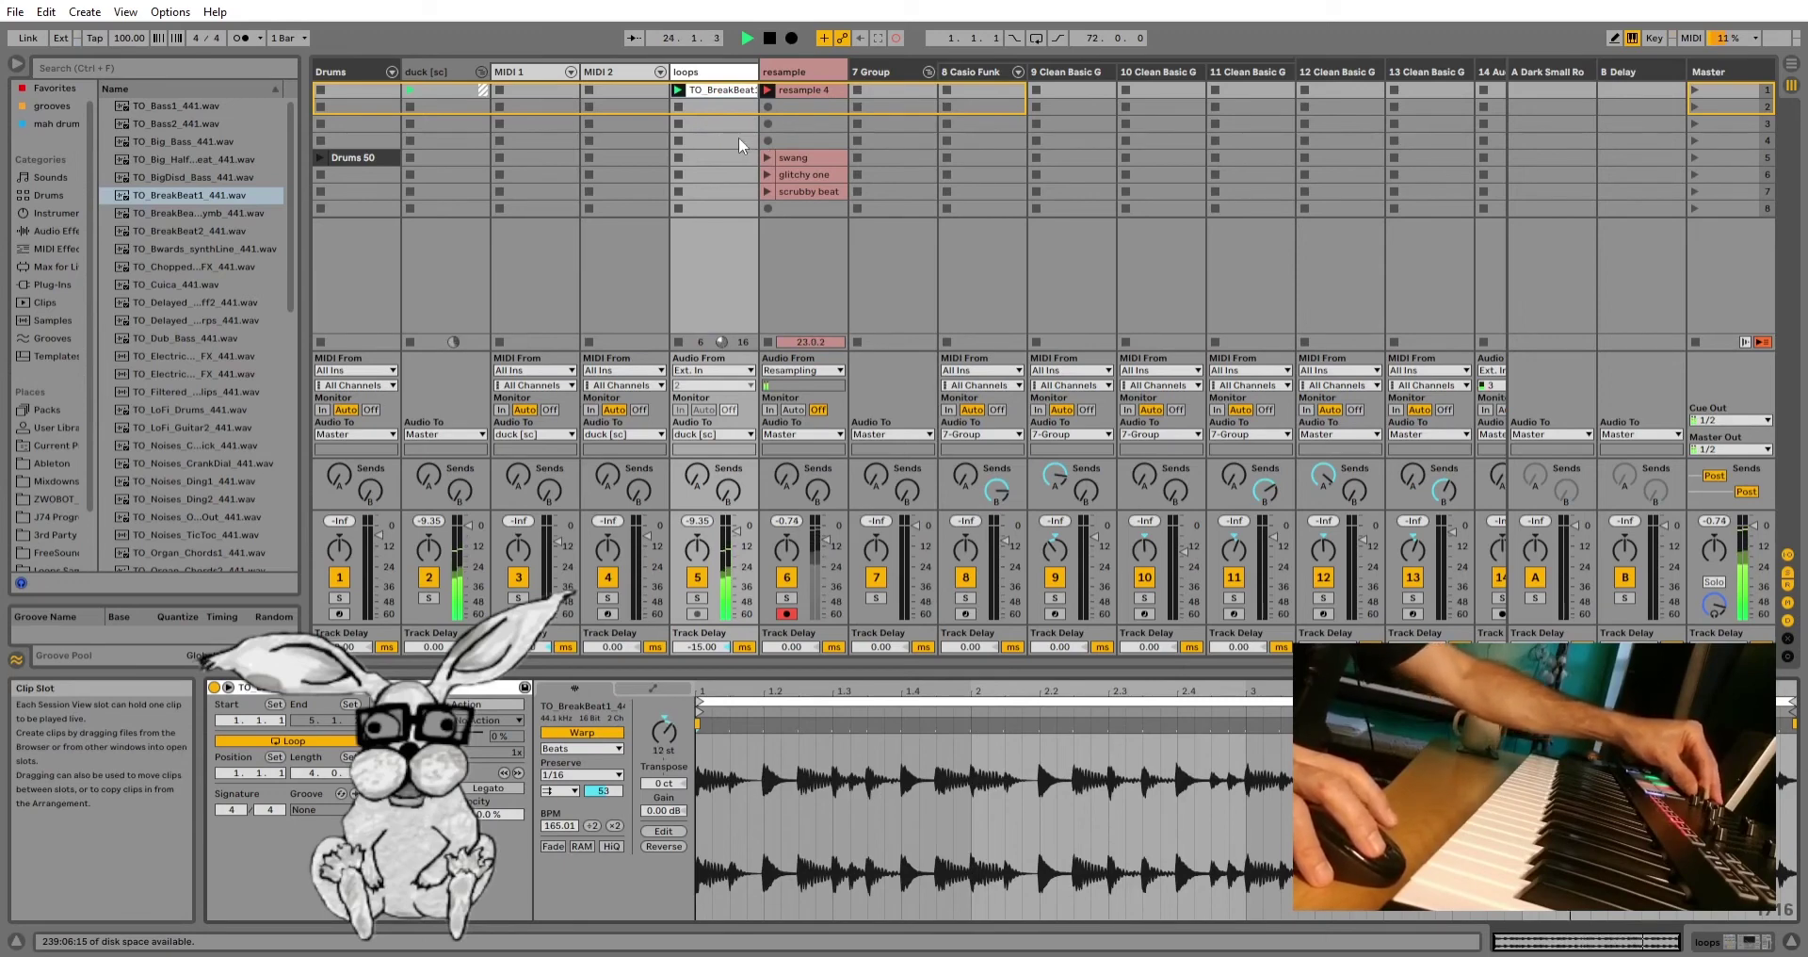
left_click(763, 38)
left_click(768, 39)
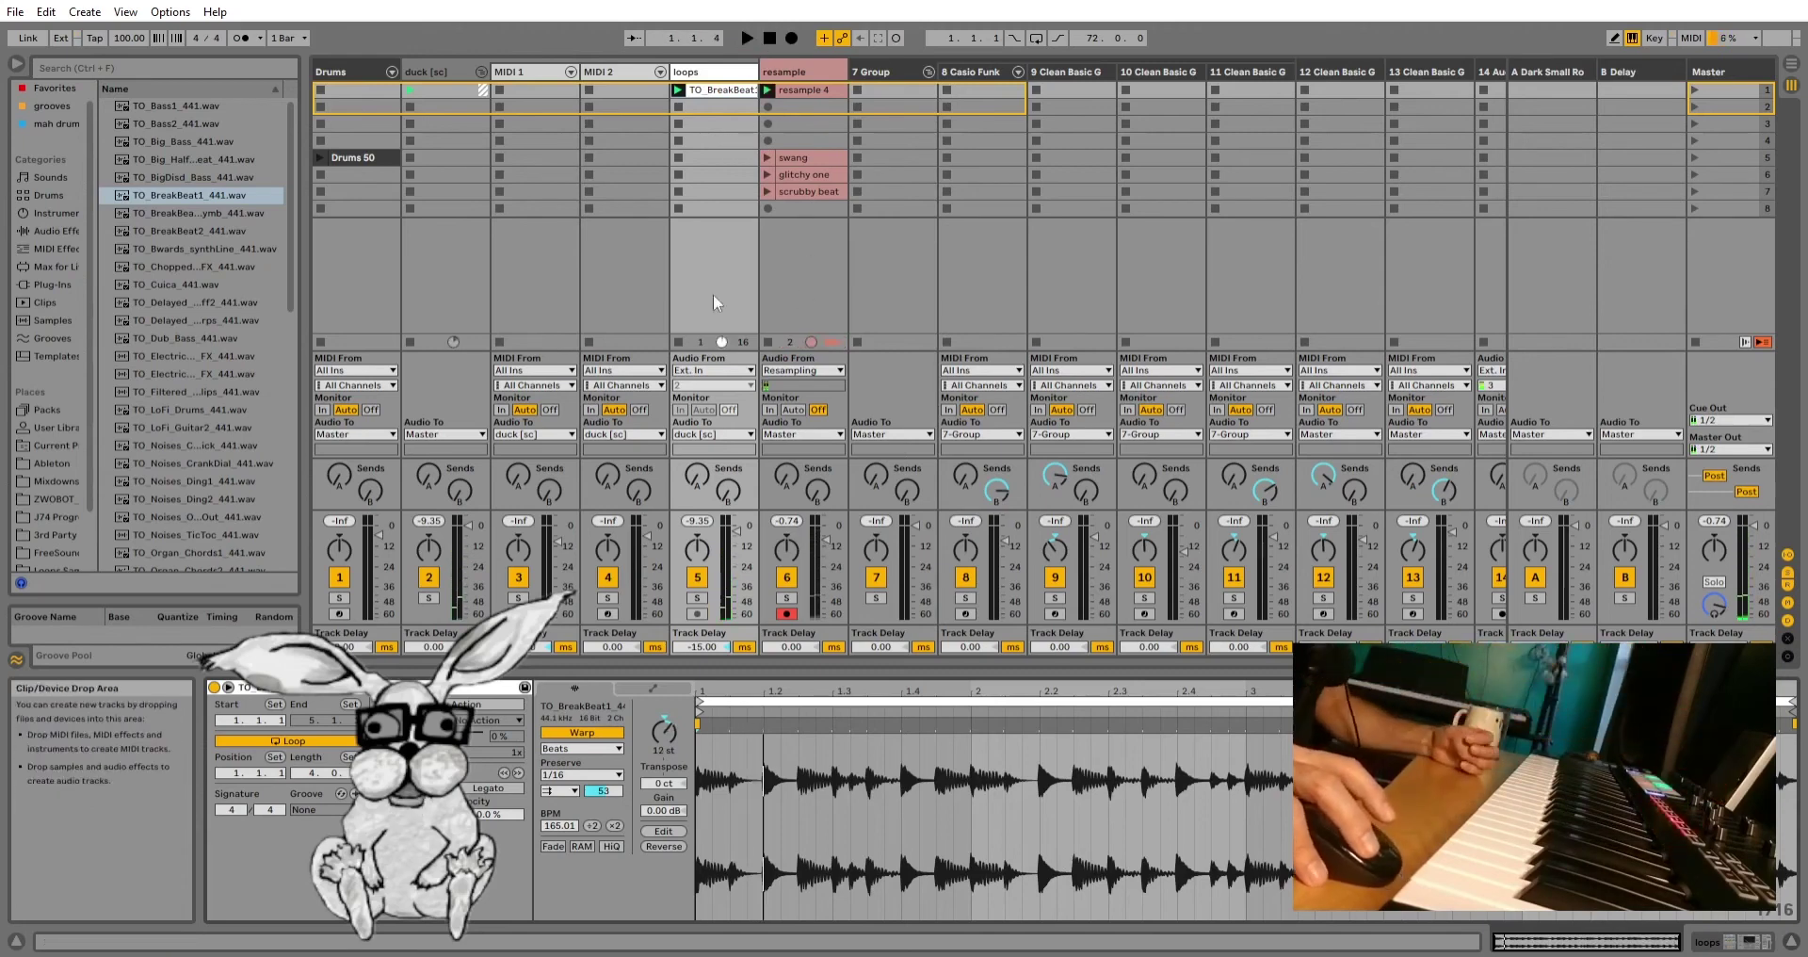
Step: Rename the transposed recording in the first slot of the resample track "super glitch"
right_click(802, 93)
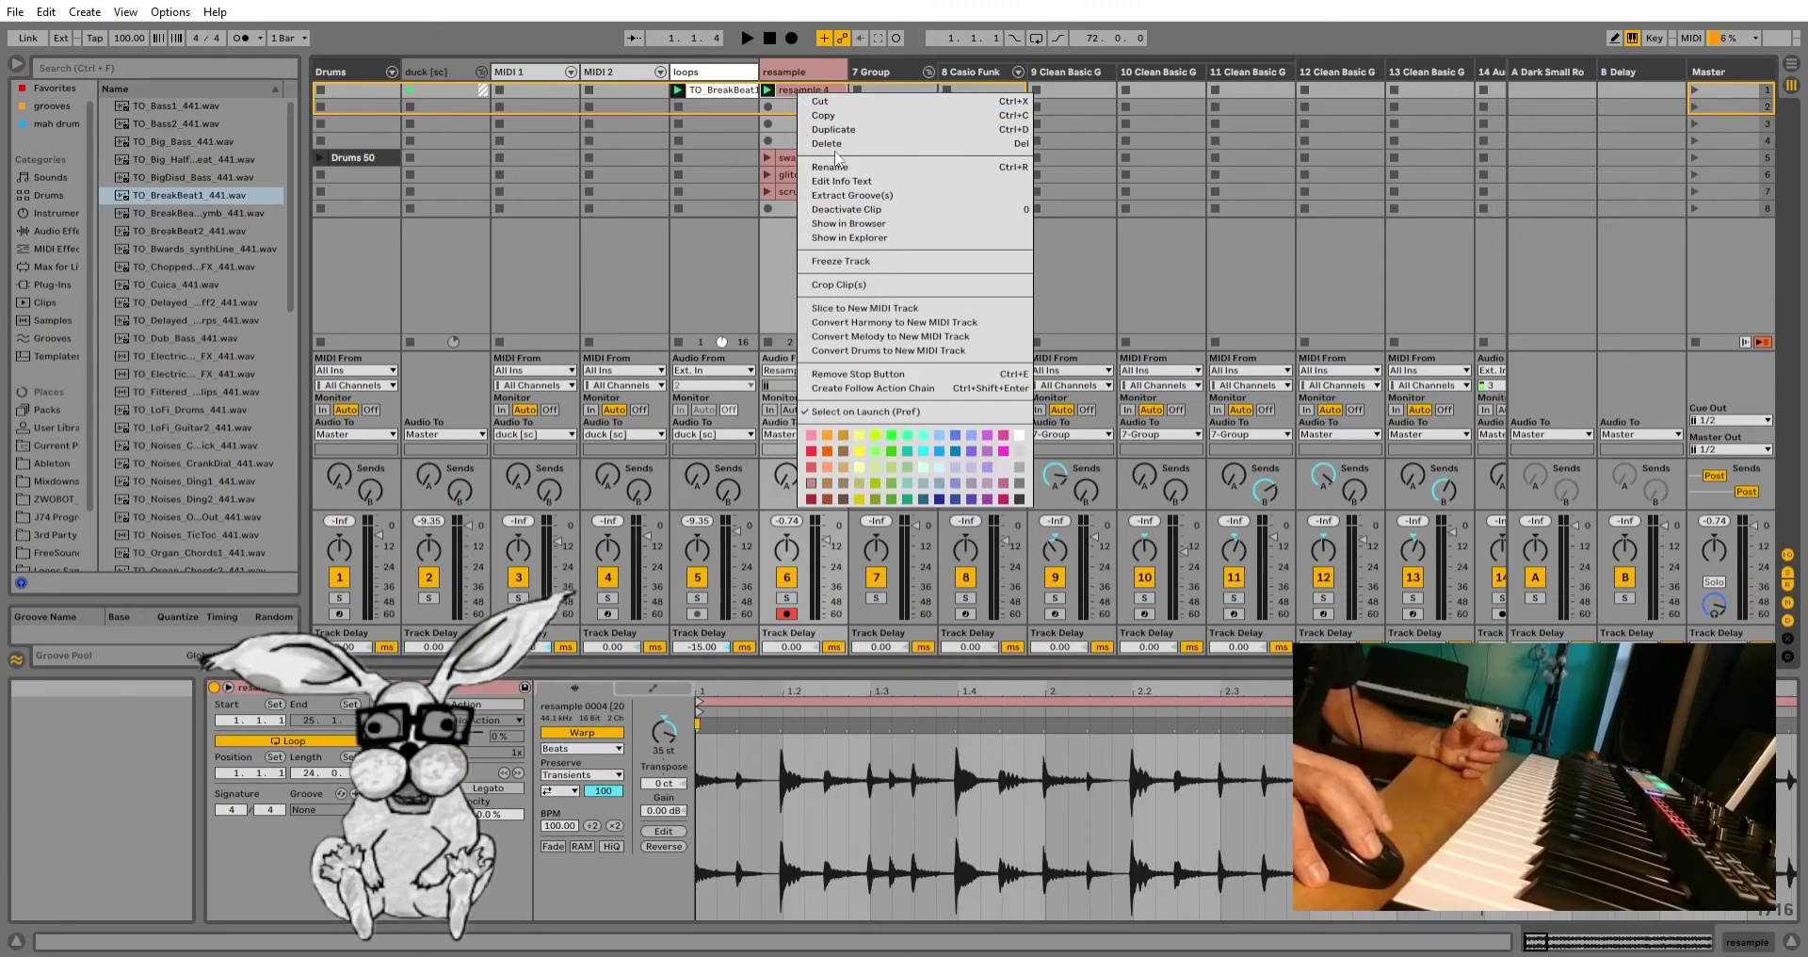
left_click(837, 181)
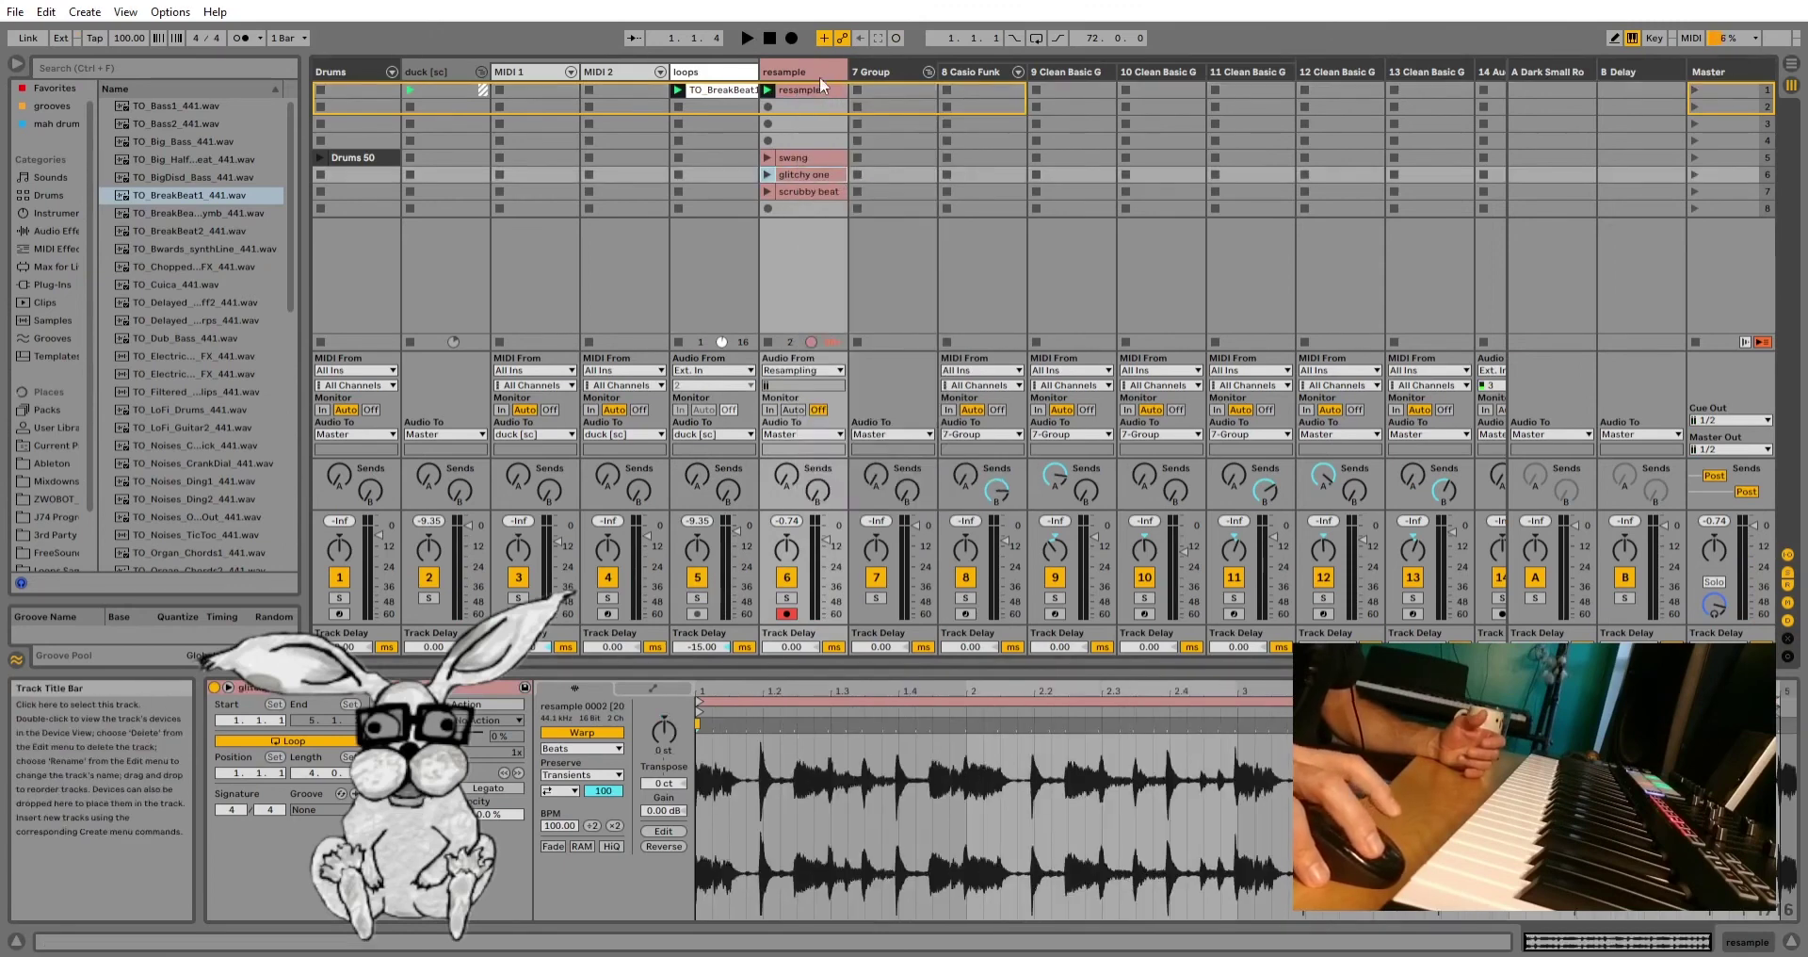
right_click(821, 91)
left_click(836, 166)
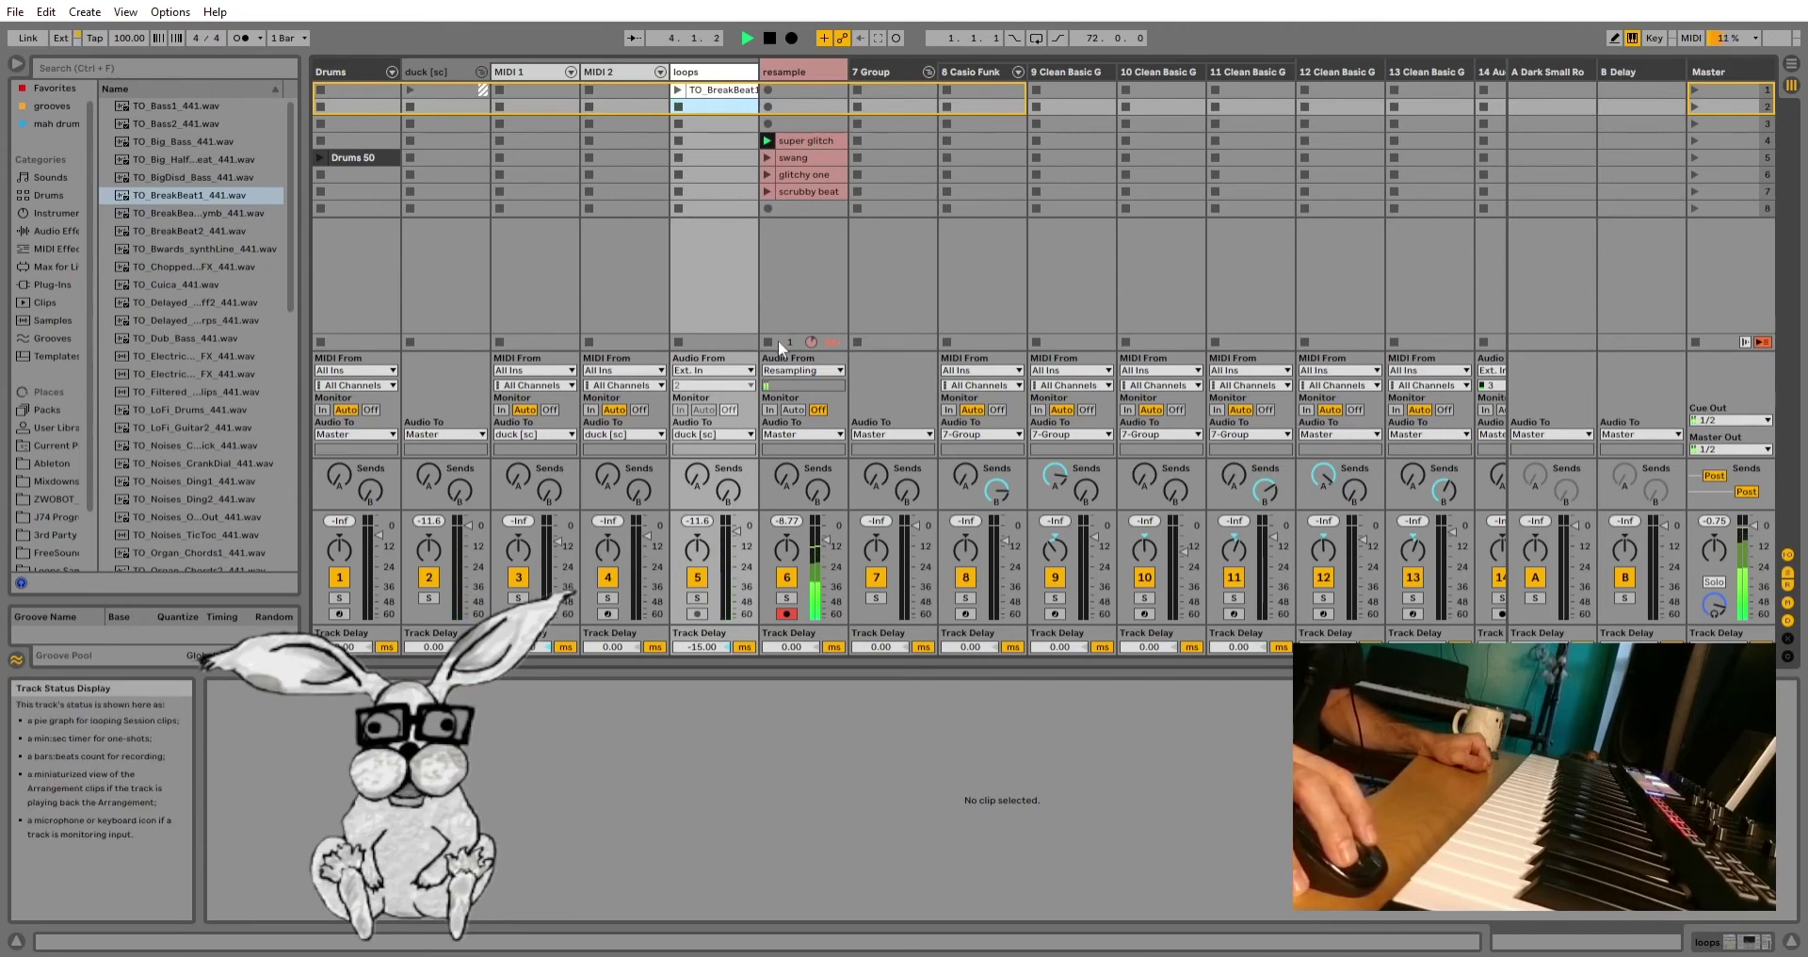
Step: Audition the drum clip in the fifth slot of the Drums track and the "swang" clip
left_click(321, 158)
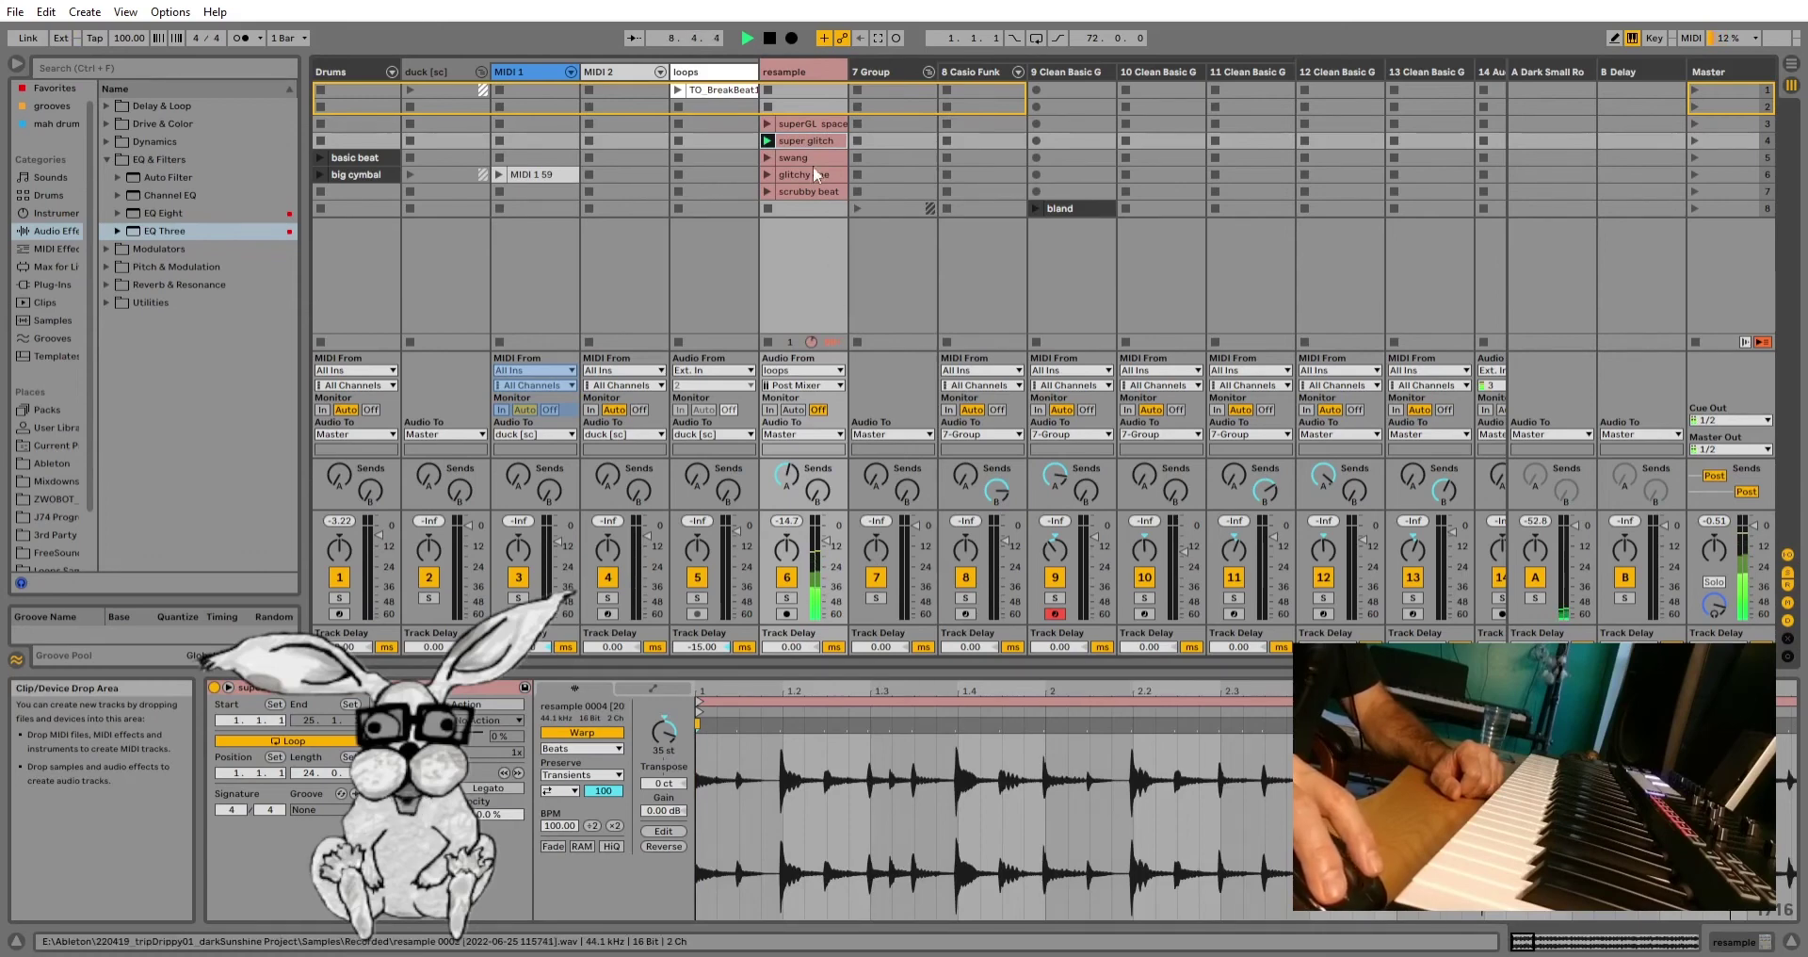
left_click(767, 154)
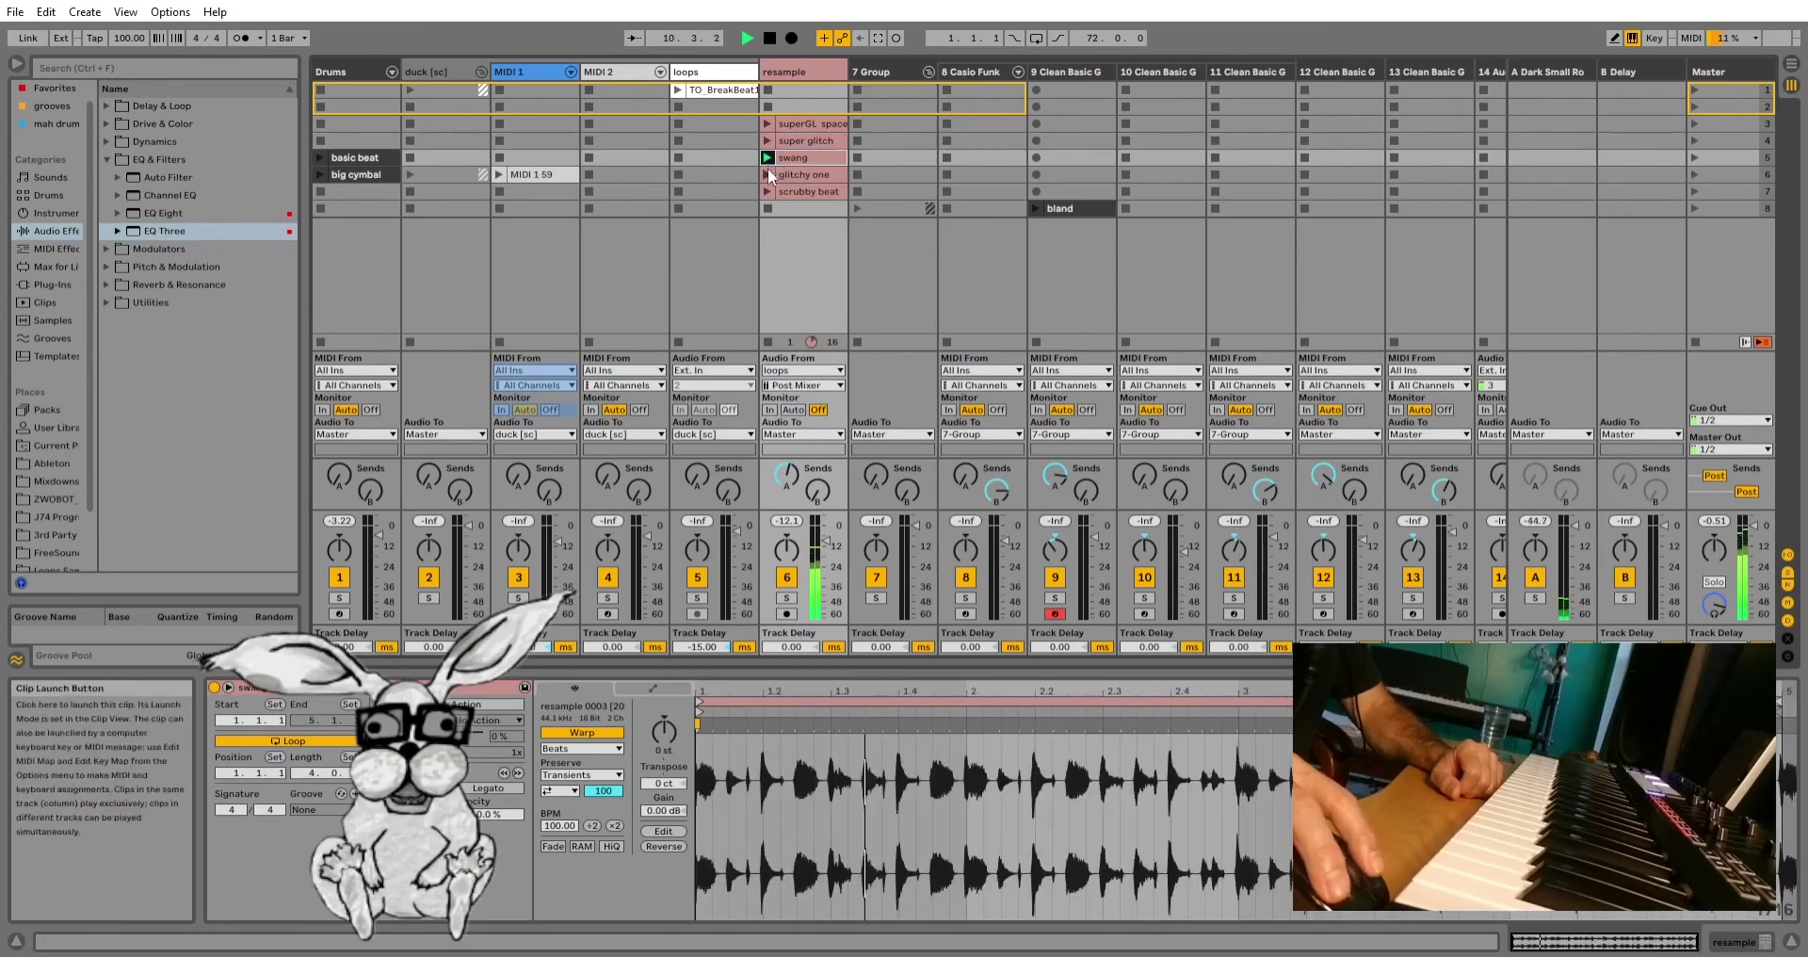
Step: Launch the original breakbeat clip on the loops track and turn off warping for the breakbeat
left_click(679, 89)
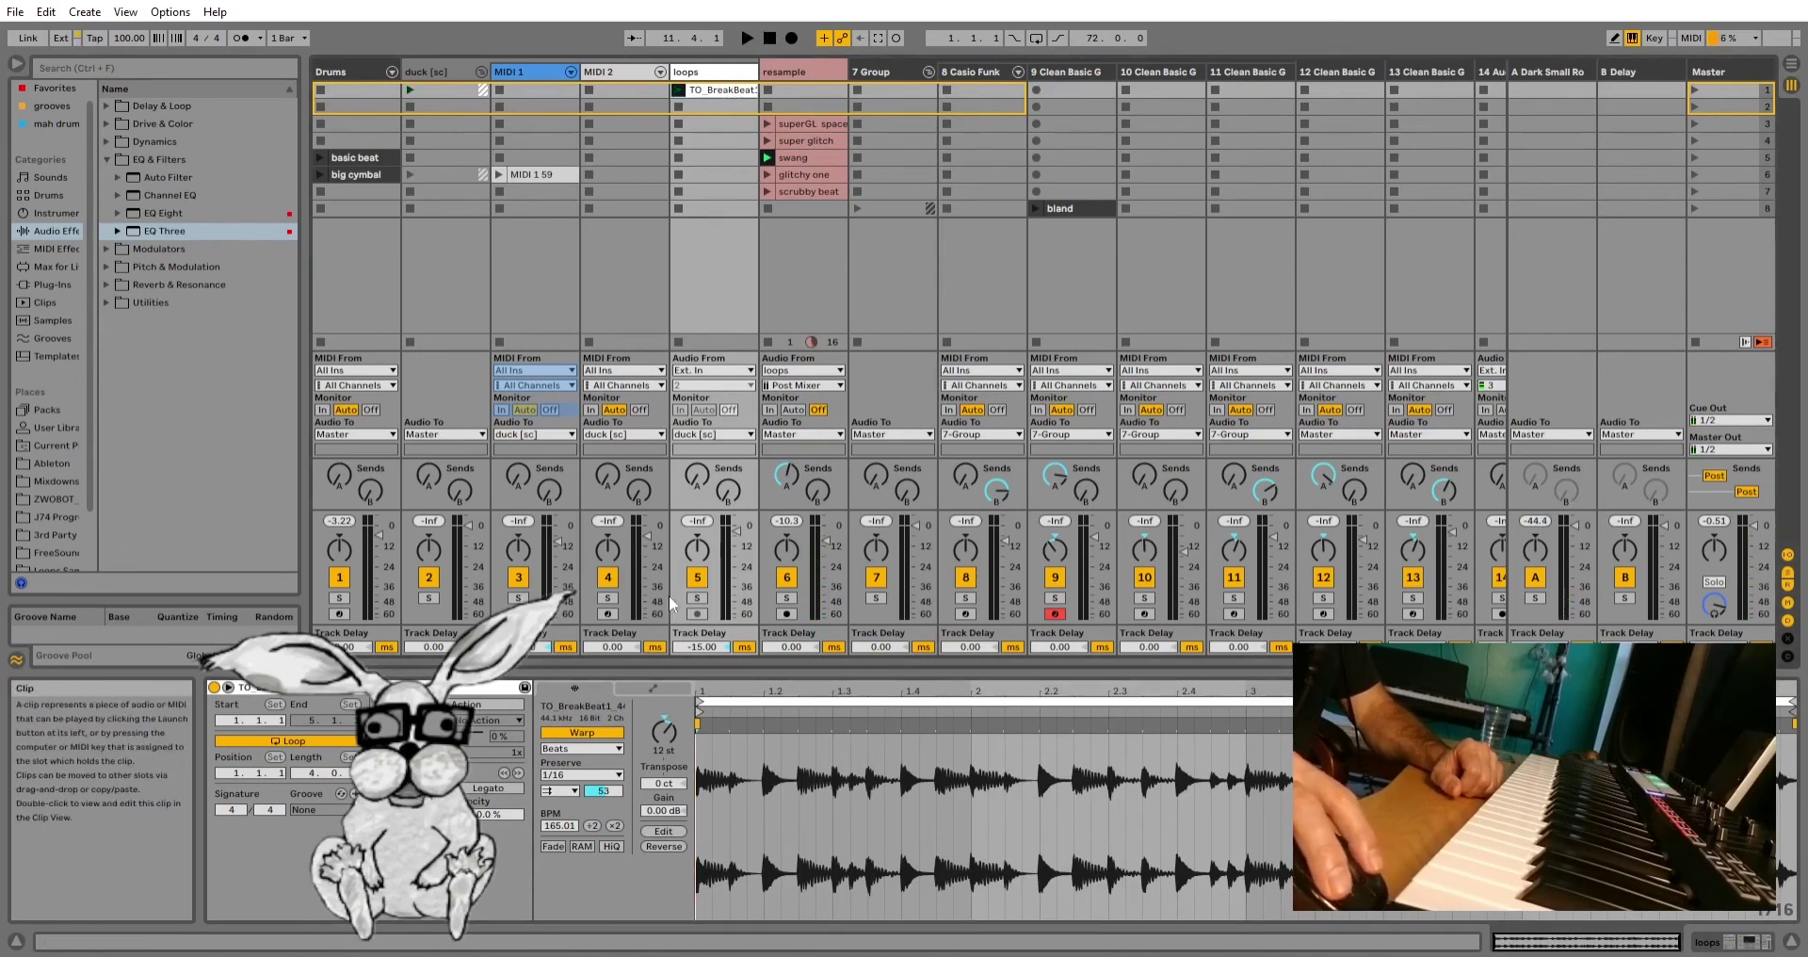
left_click(582, 732)
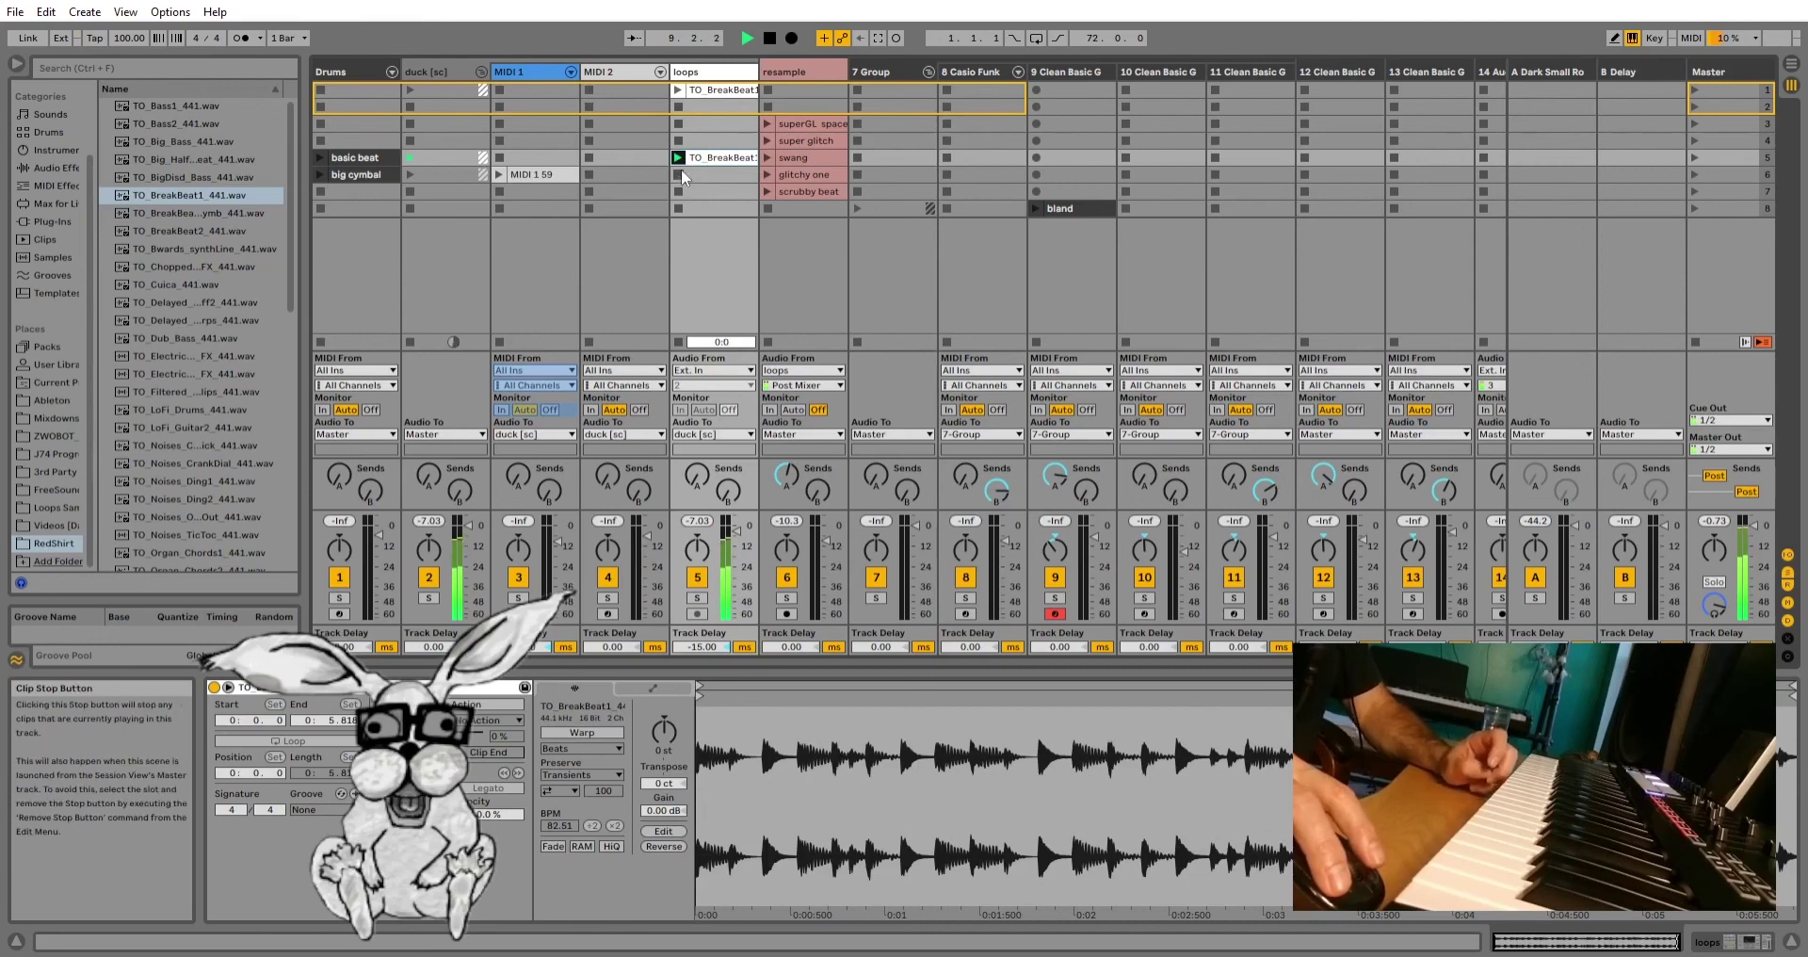
Step: Stop the original breakbeat, audition the "super glitch", "swang", "glitchy one" and "scrubby beat" clips on the resample track, and stop playback
left_click(678, 174)
left_click(770, 37)
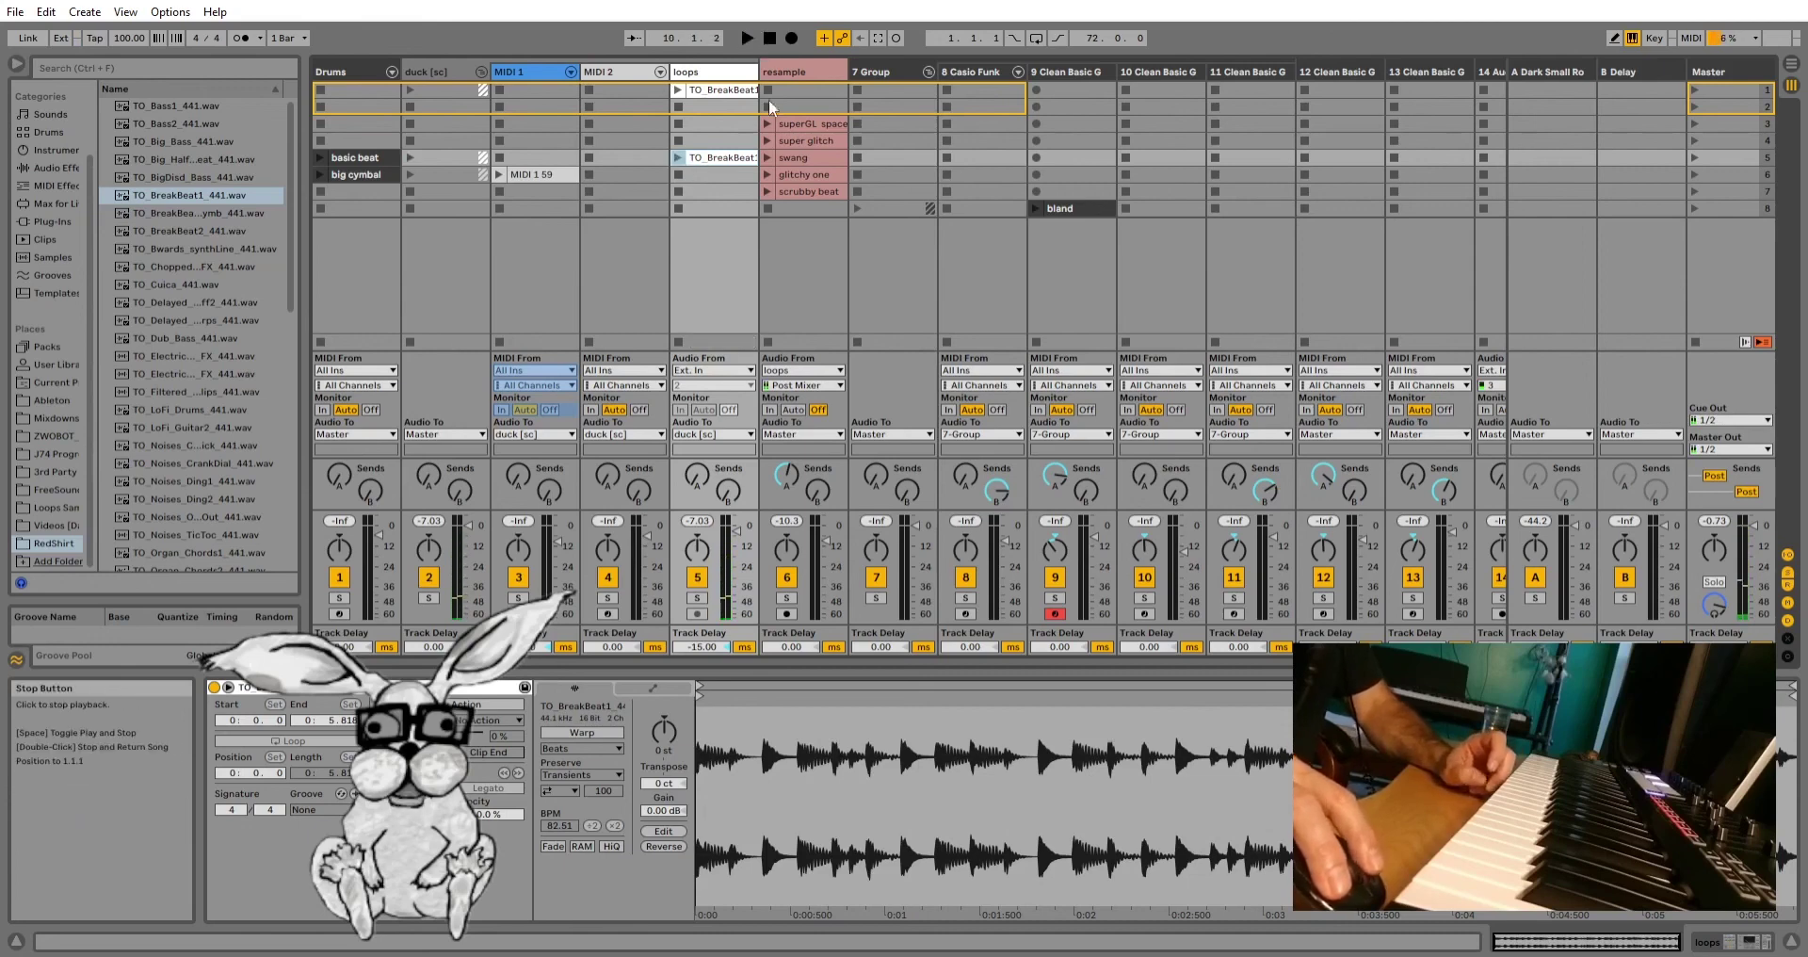
left_click(768, 140)
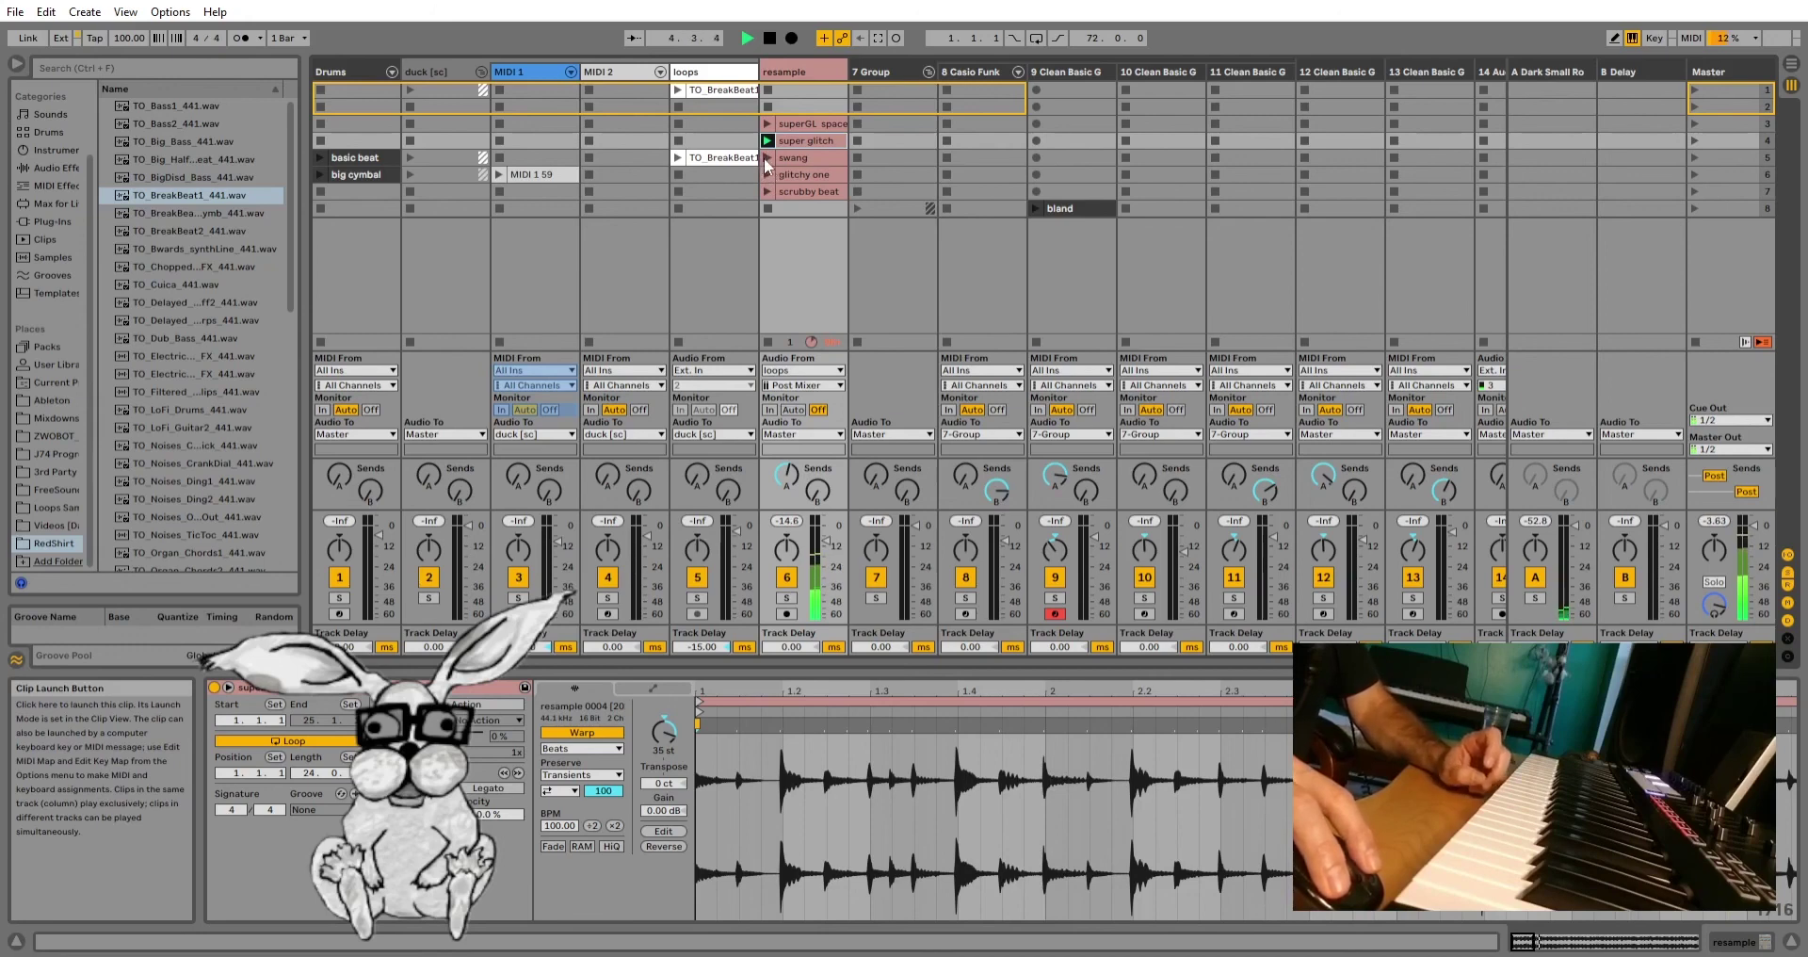
left_click(766, 157)
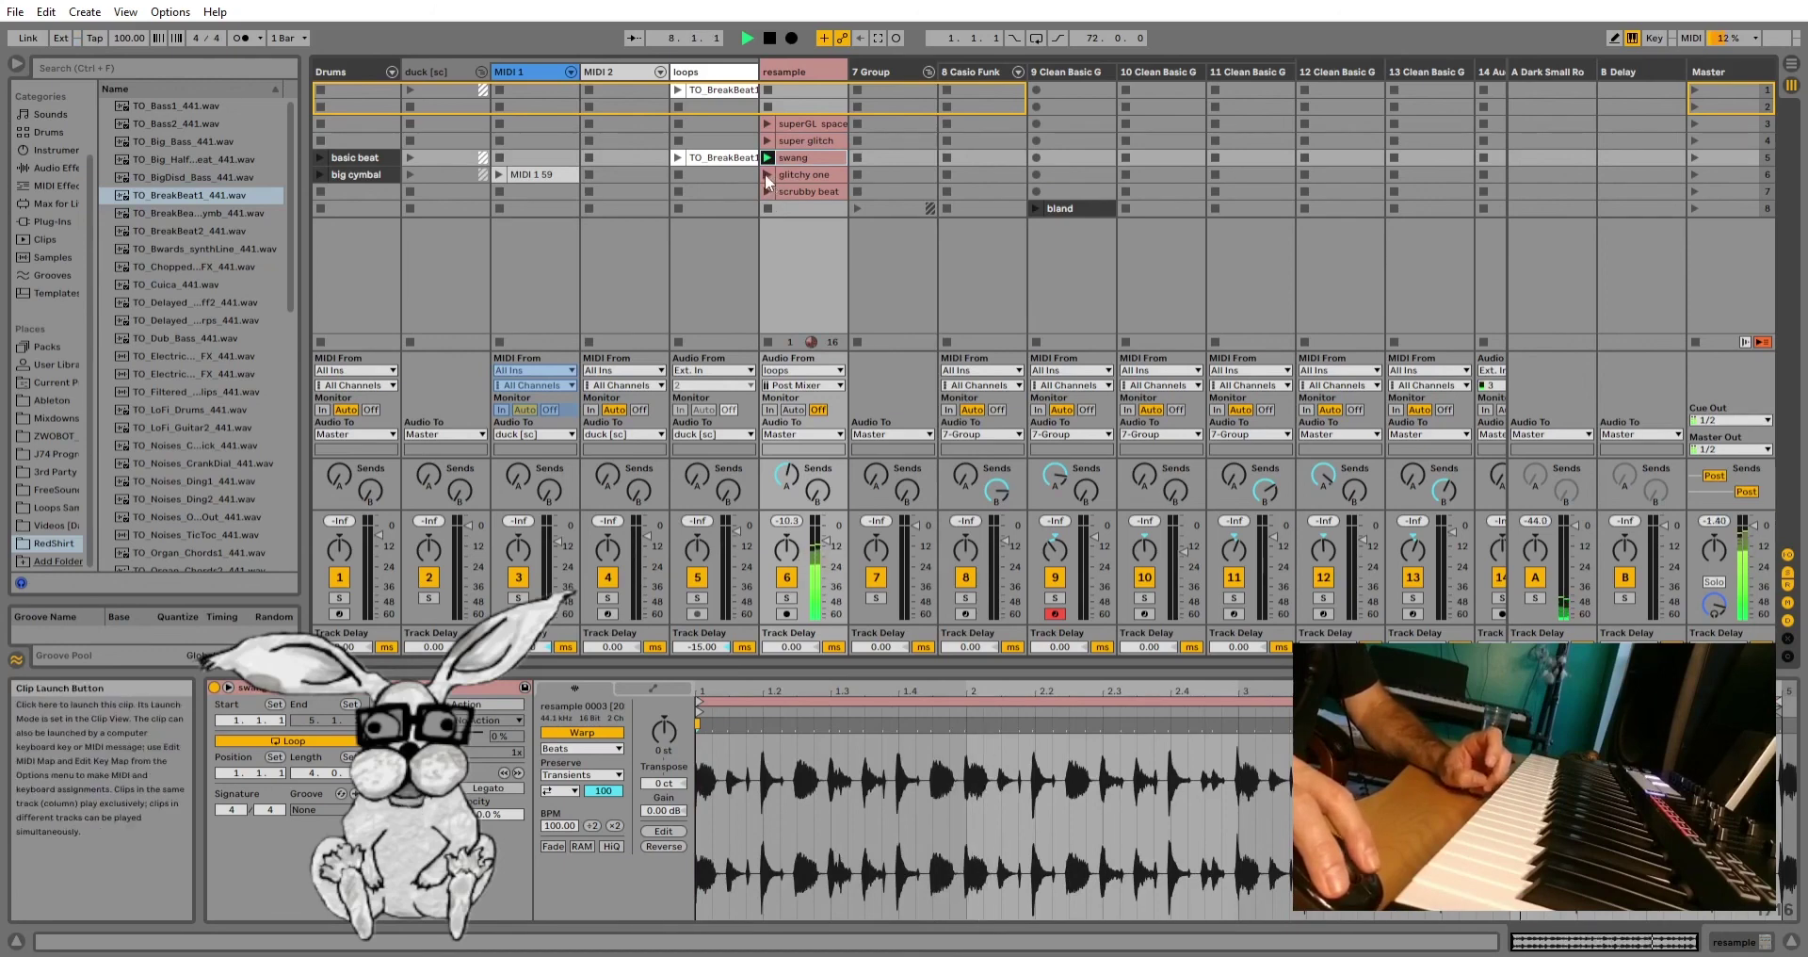
left_click(766, 174)
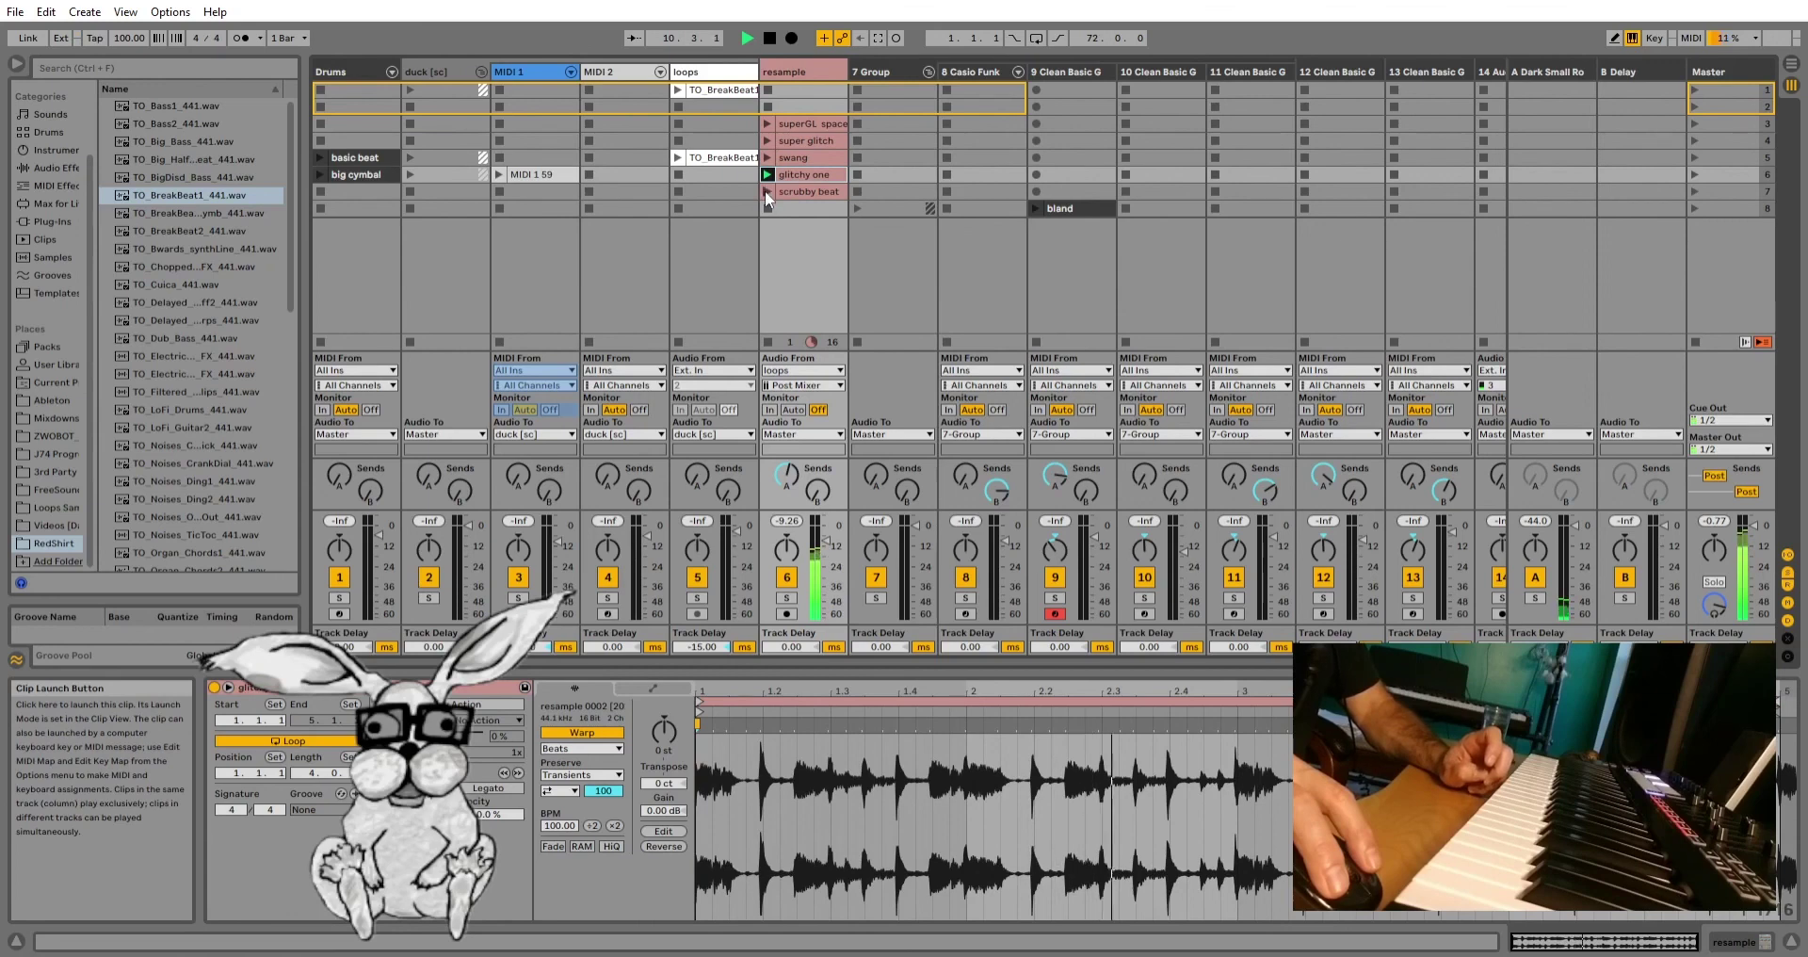
left_click(766, 192)
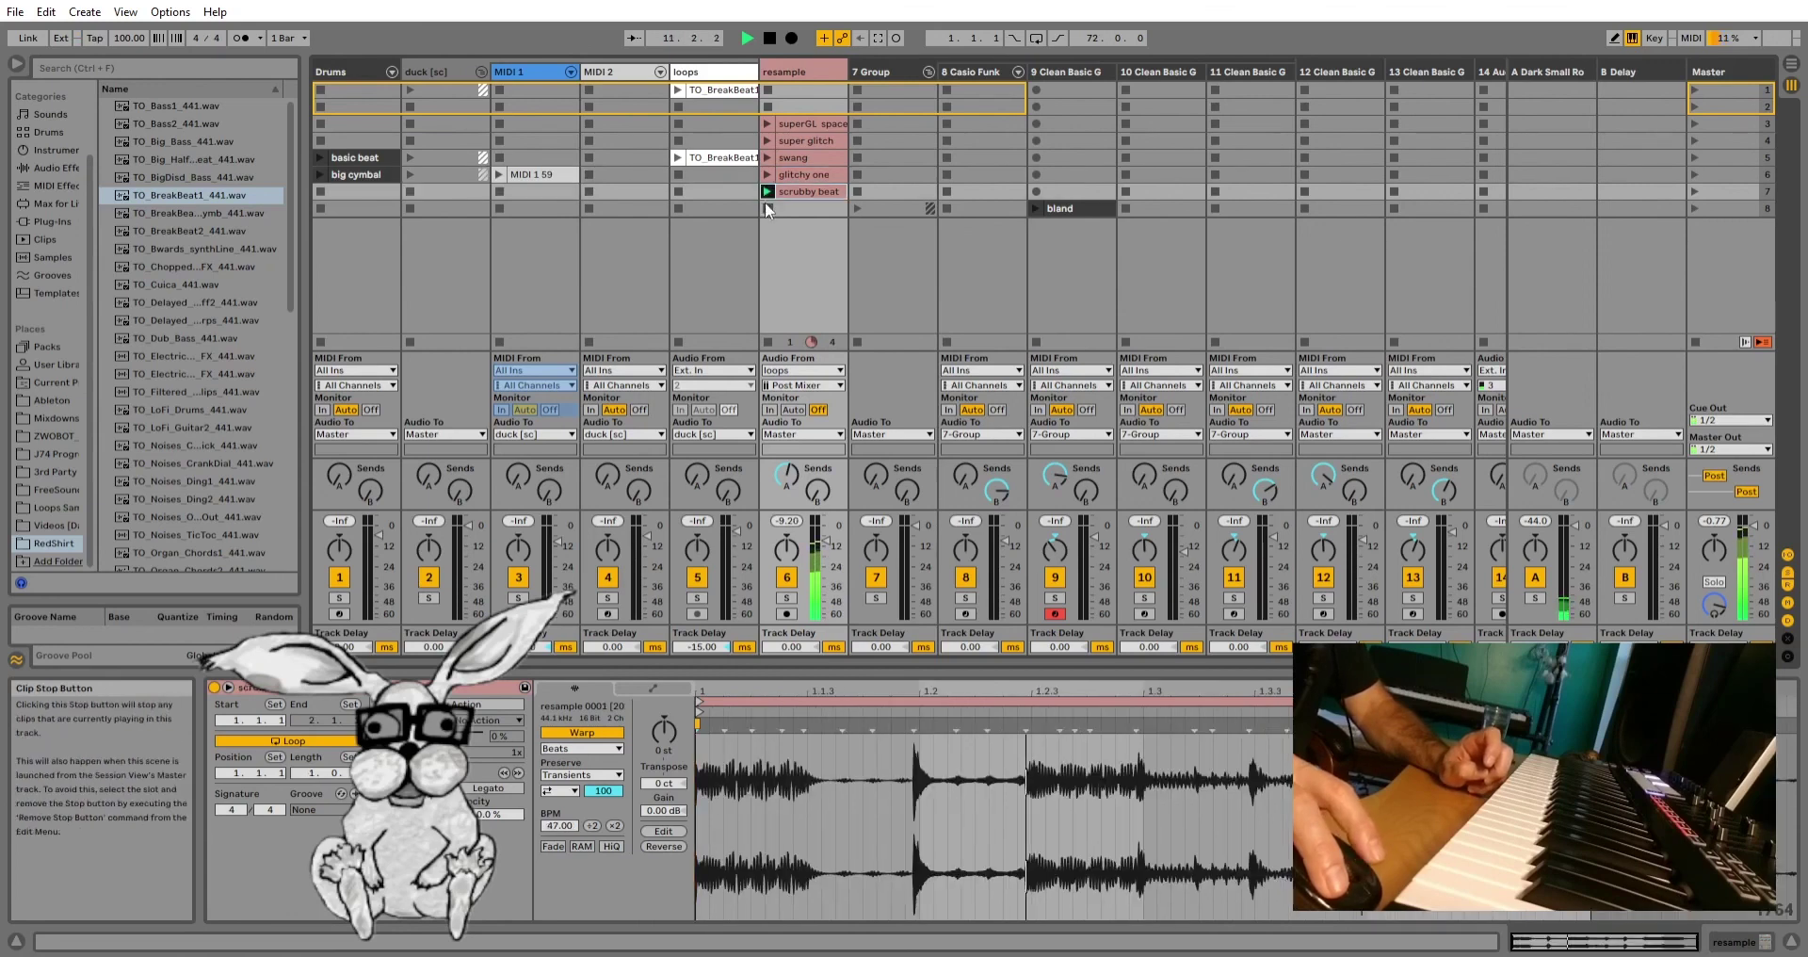
left_click(770, 38)
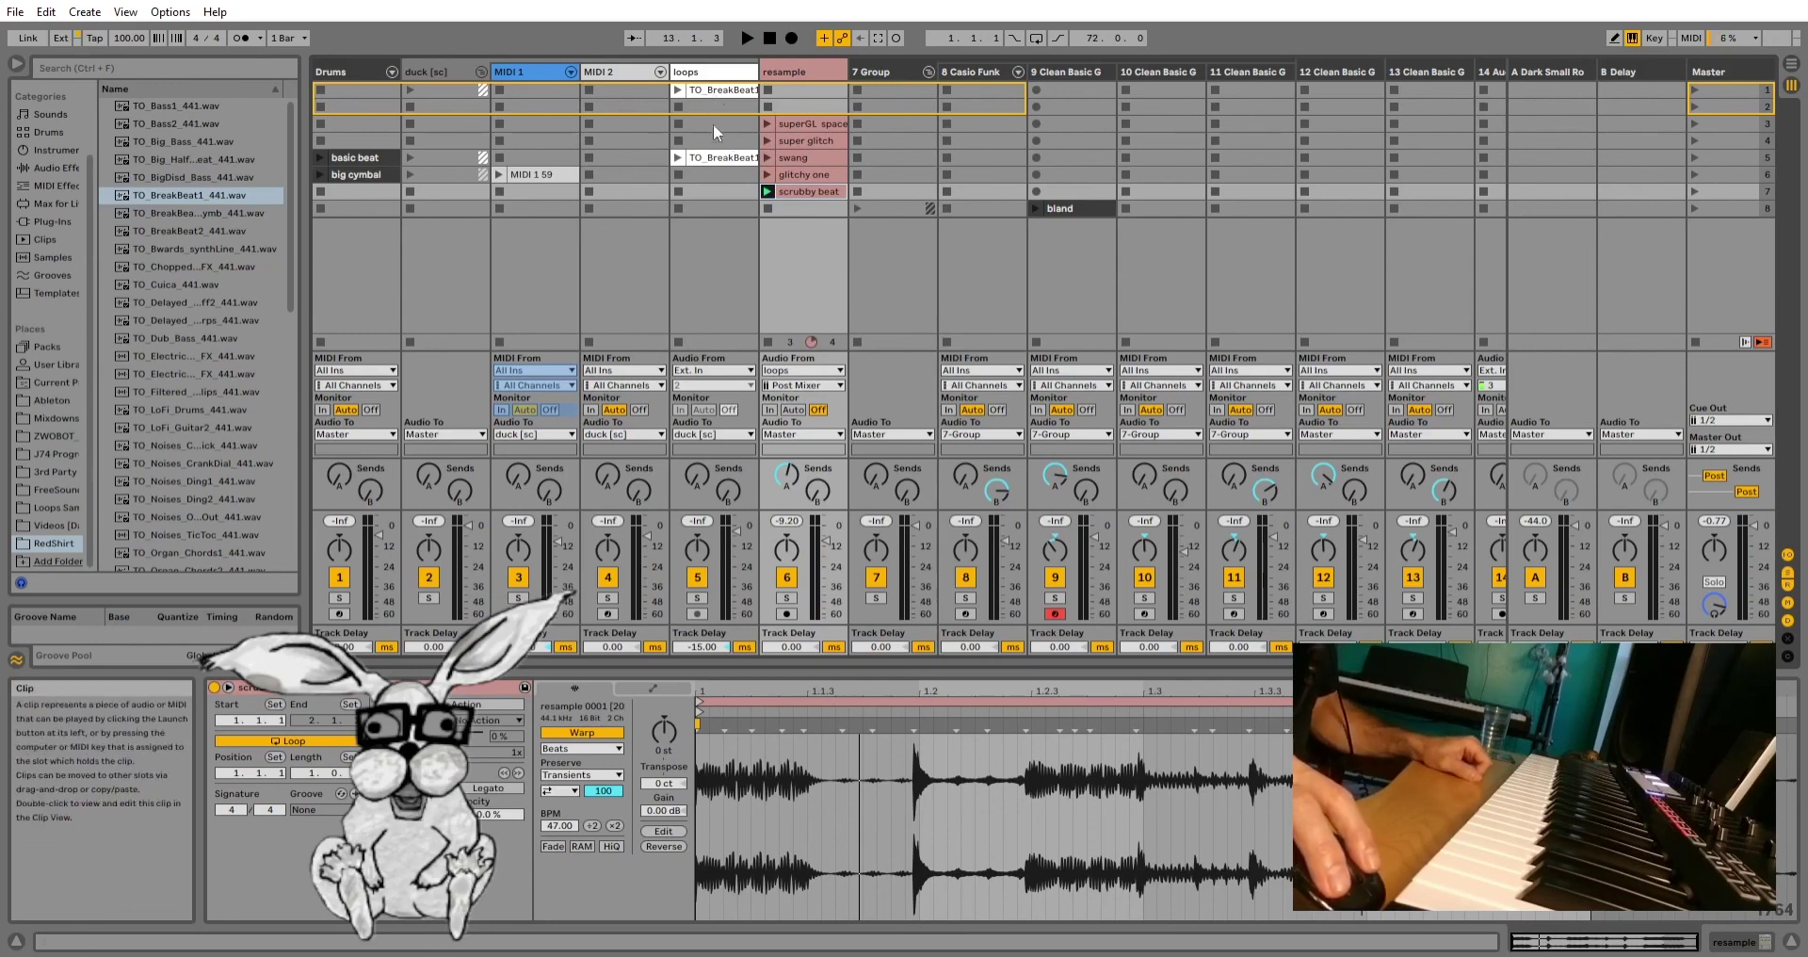
Step: Turn on warping for the breakbeat clip in the first slot of the loops track
left_click(718, 91)
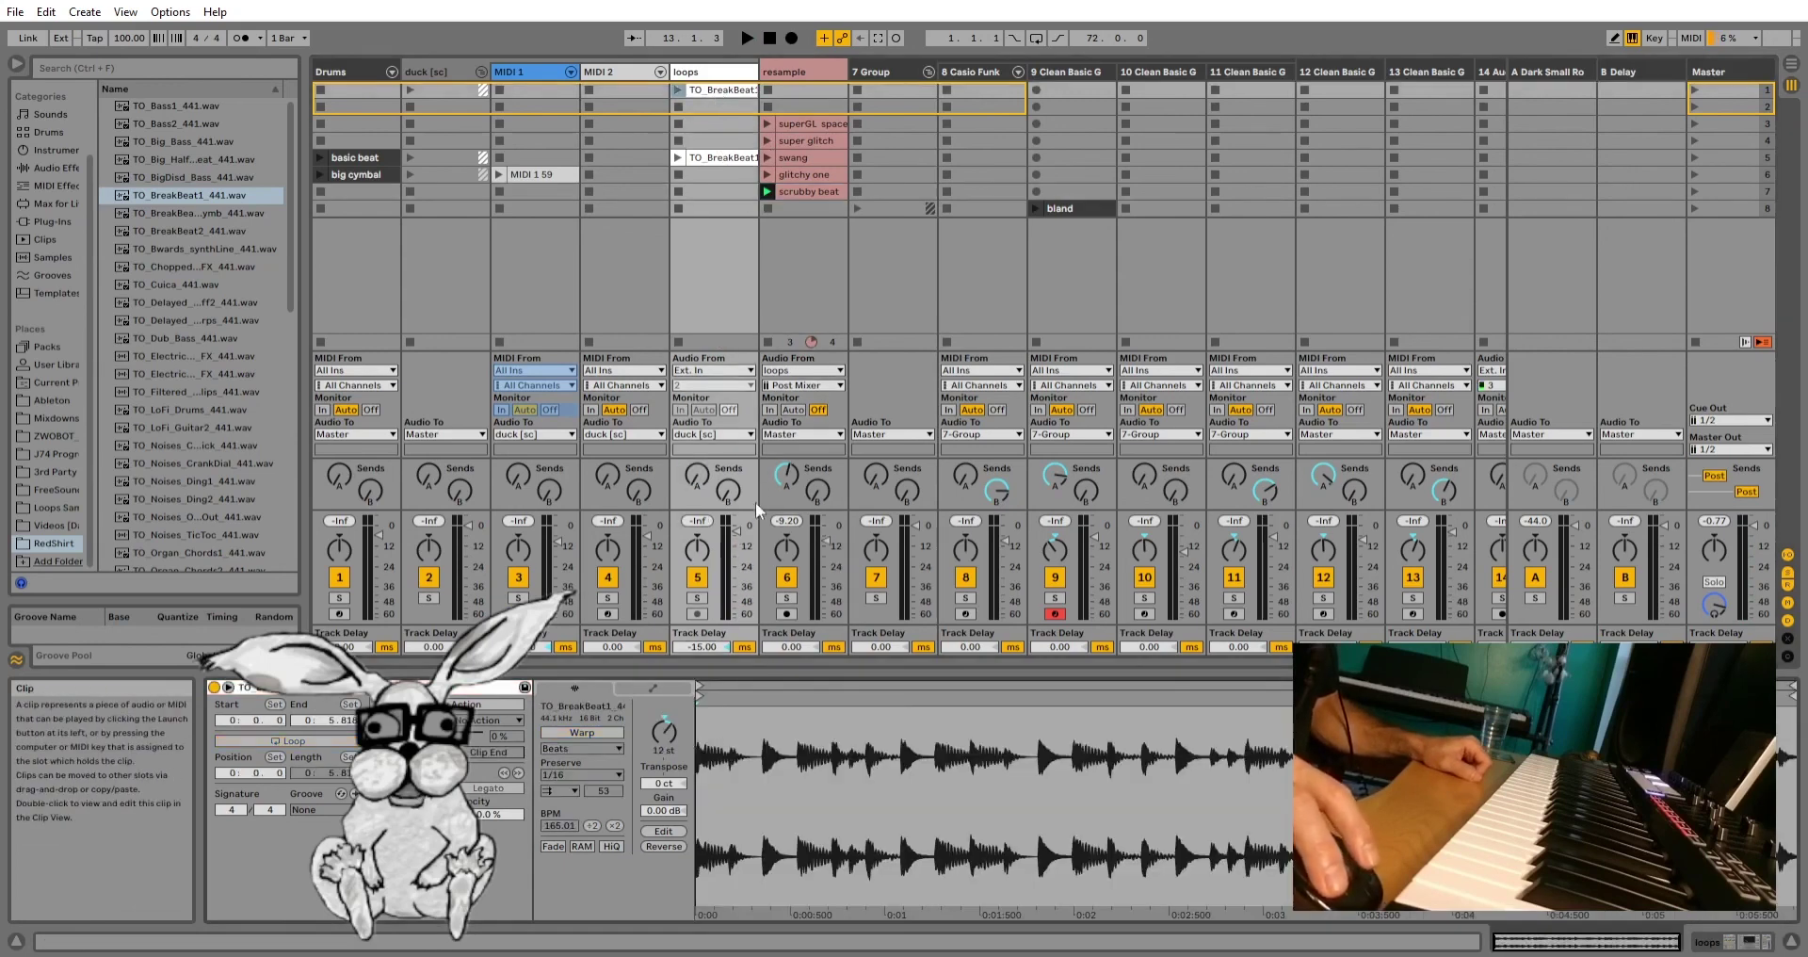
left_click(582, 732)
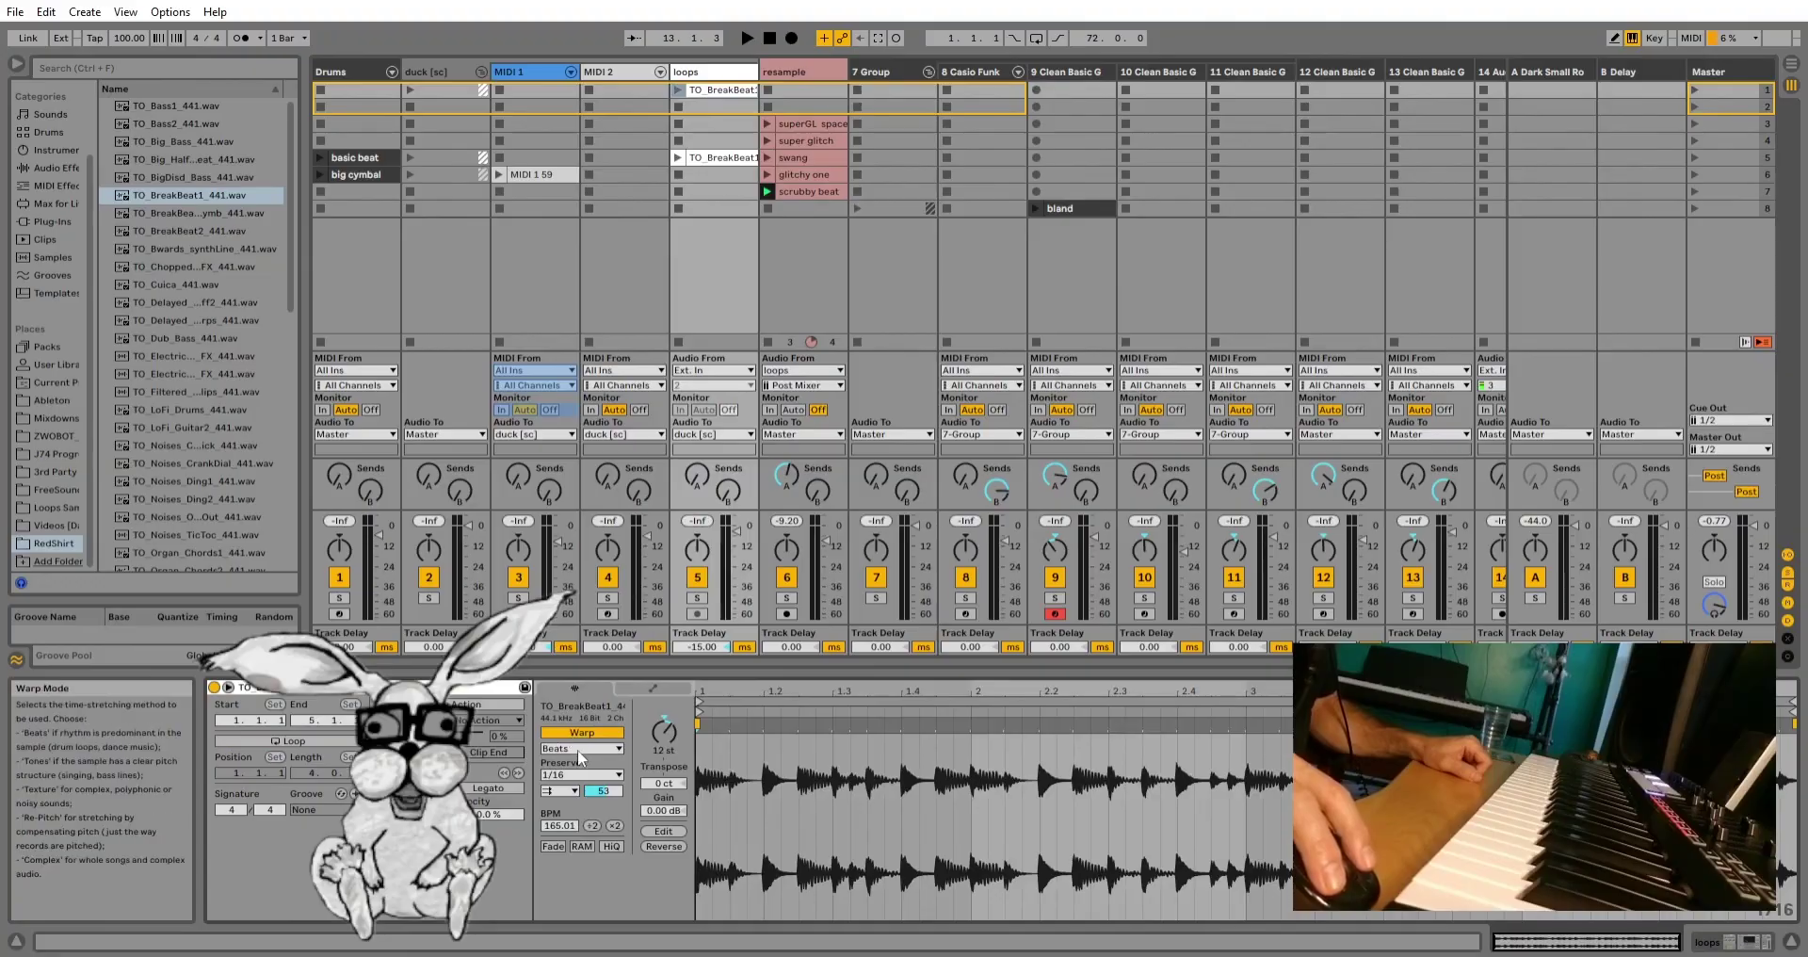